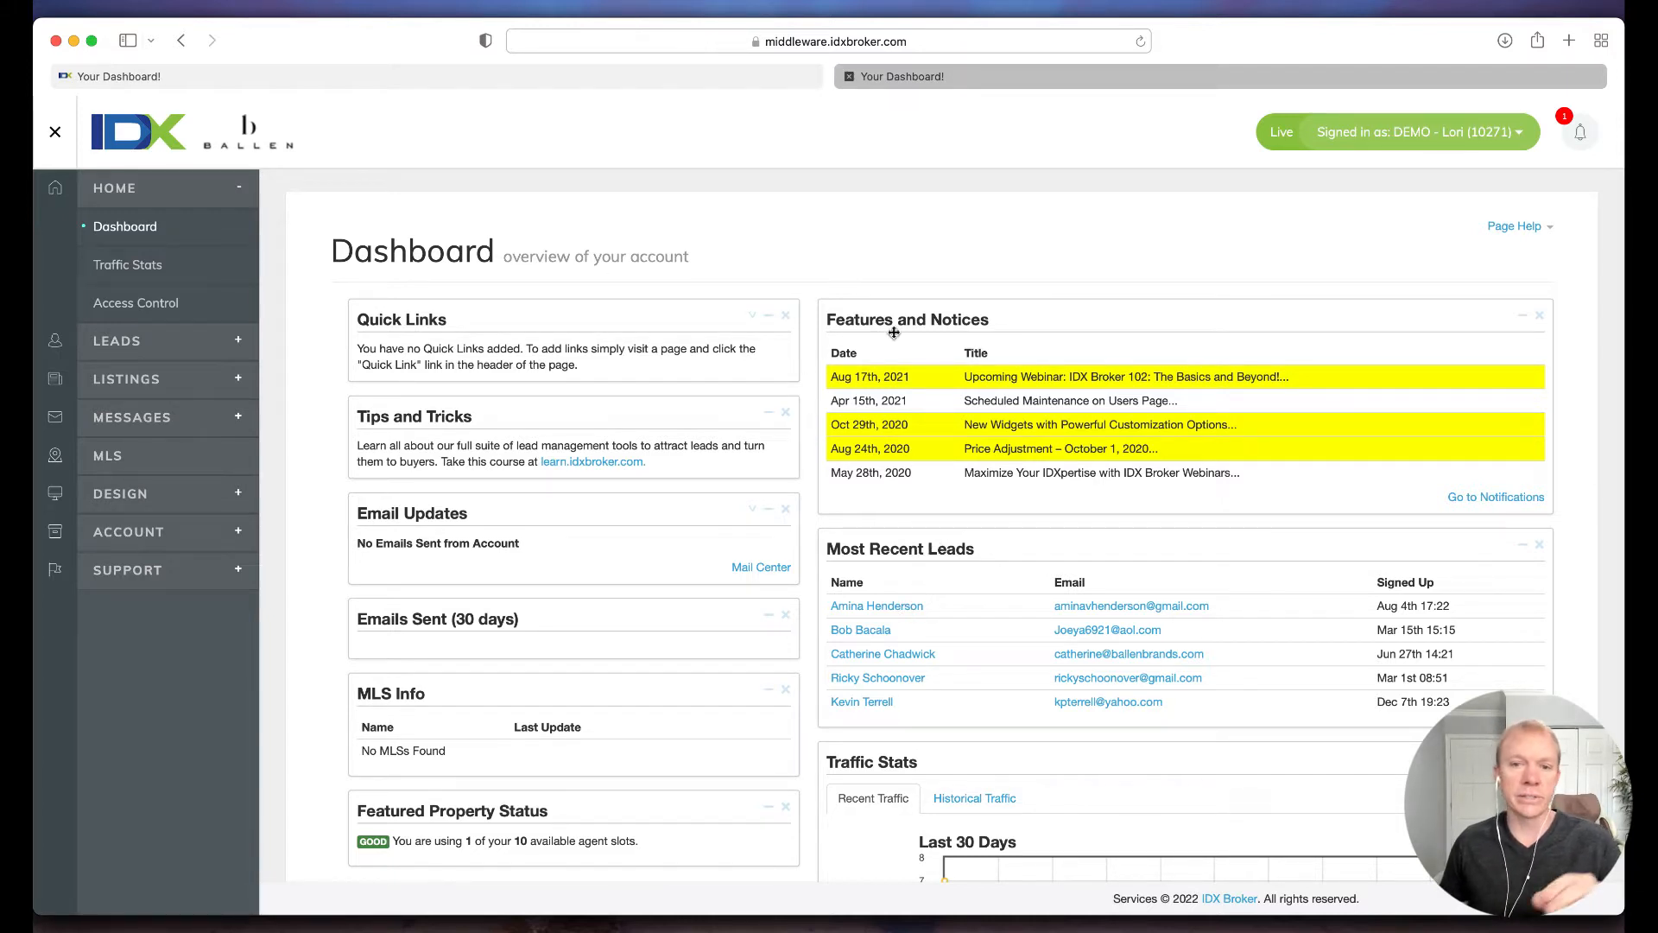
Step: Move the Most Recent Leads panel above Features and Notices on the dashboard and open the first listed lead's record
left_click_drag(914, 547, 919, 328)
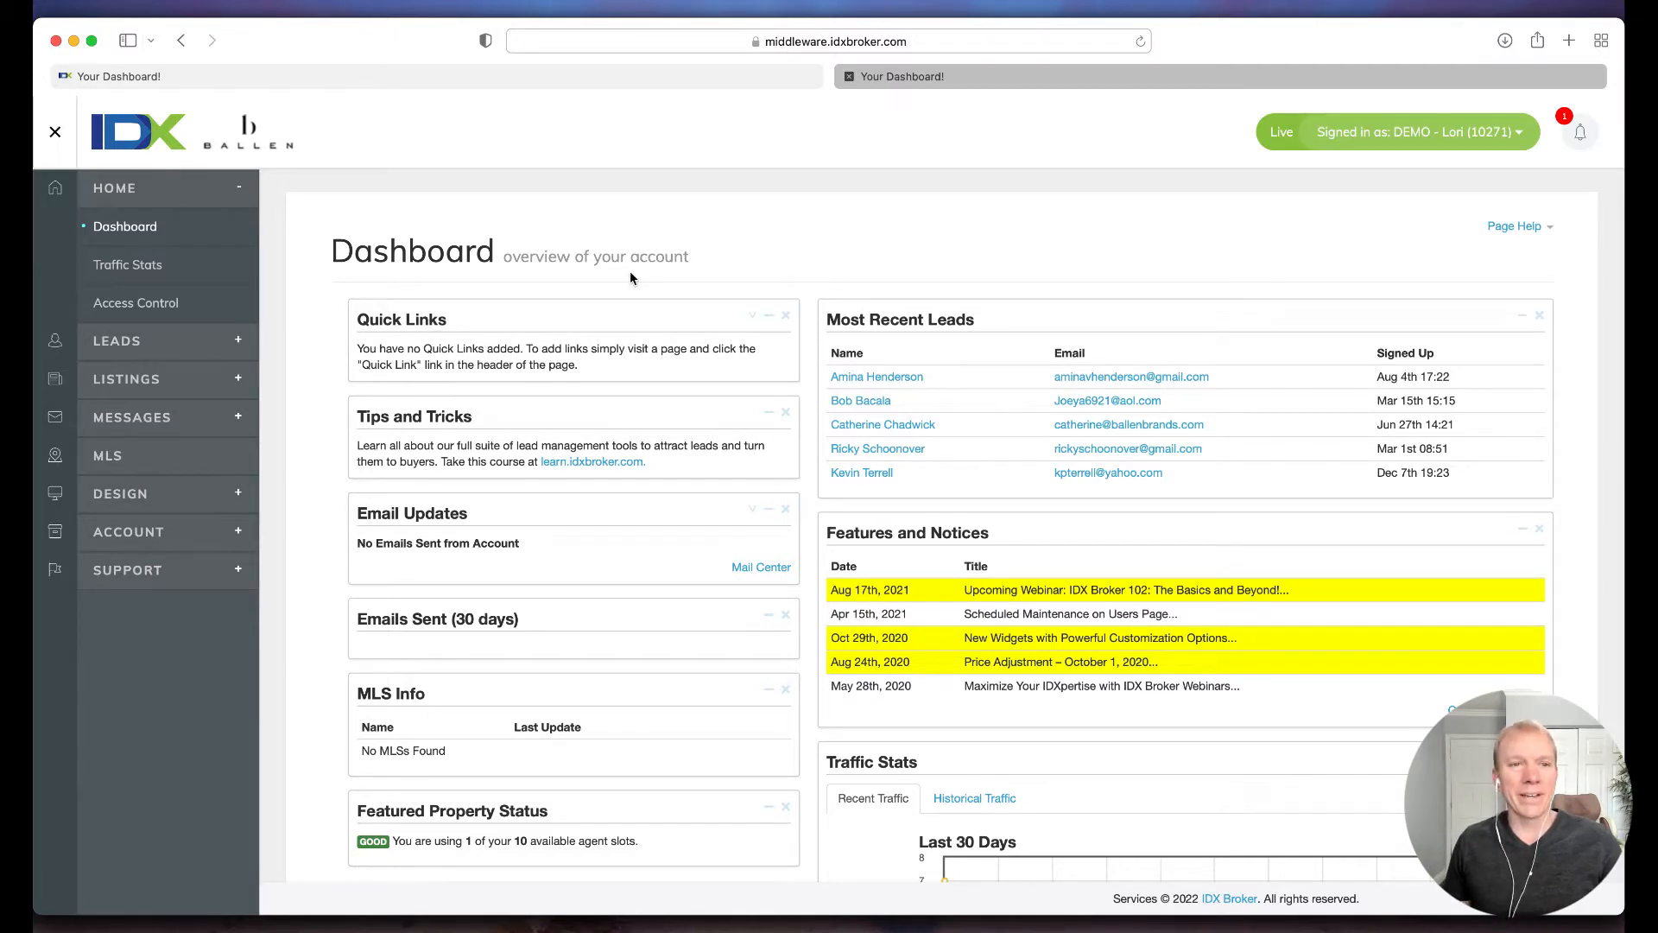
left_click(883, 385)
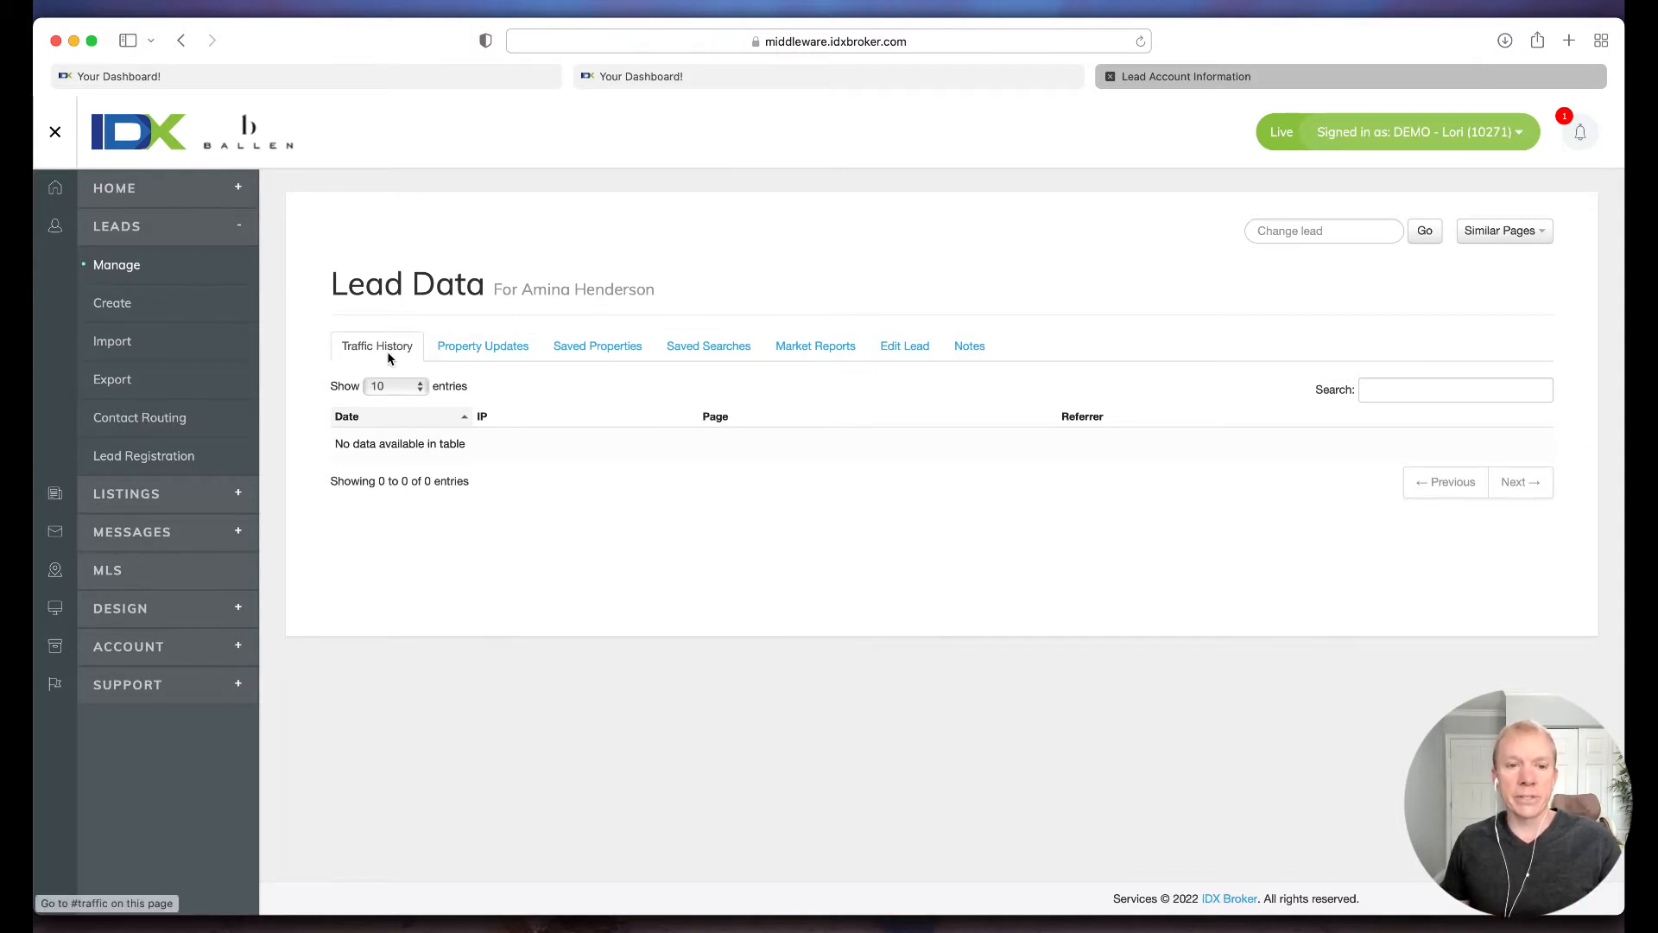
Step: Review the lead's property updates, saved properties, saved searches, market reports, editable account details and notes
left_click(479, 347)
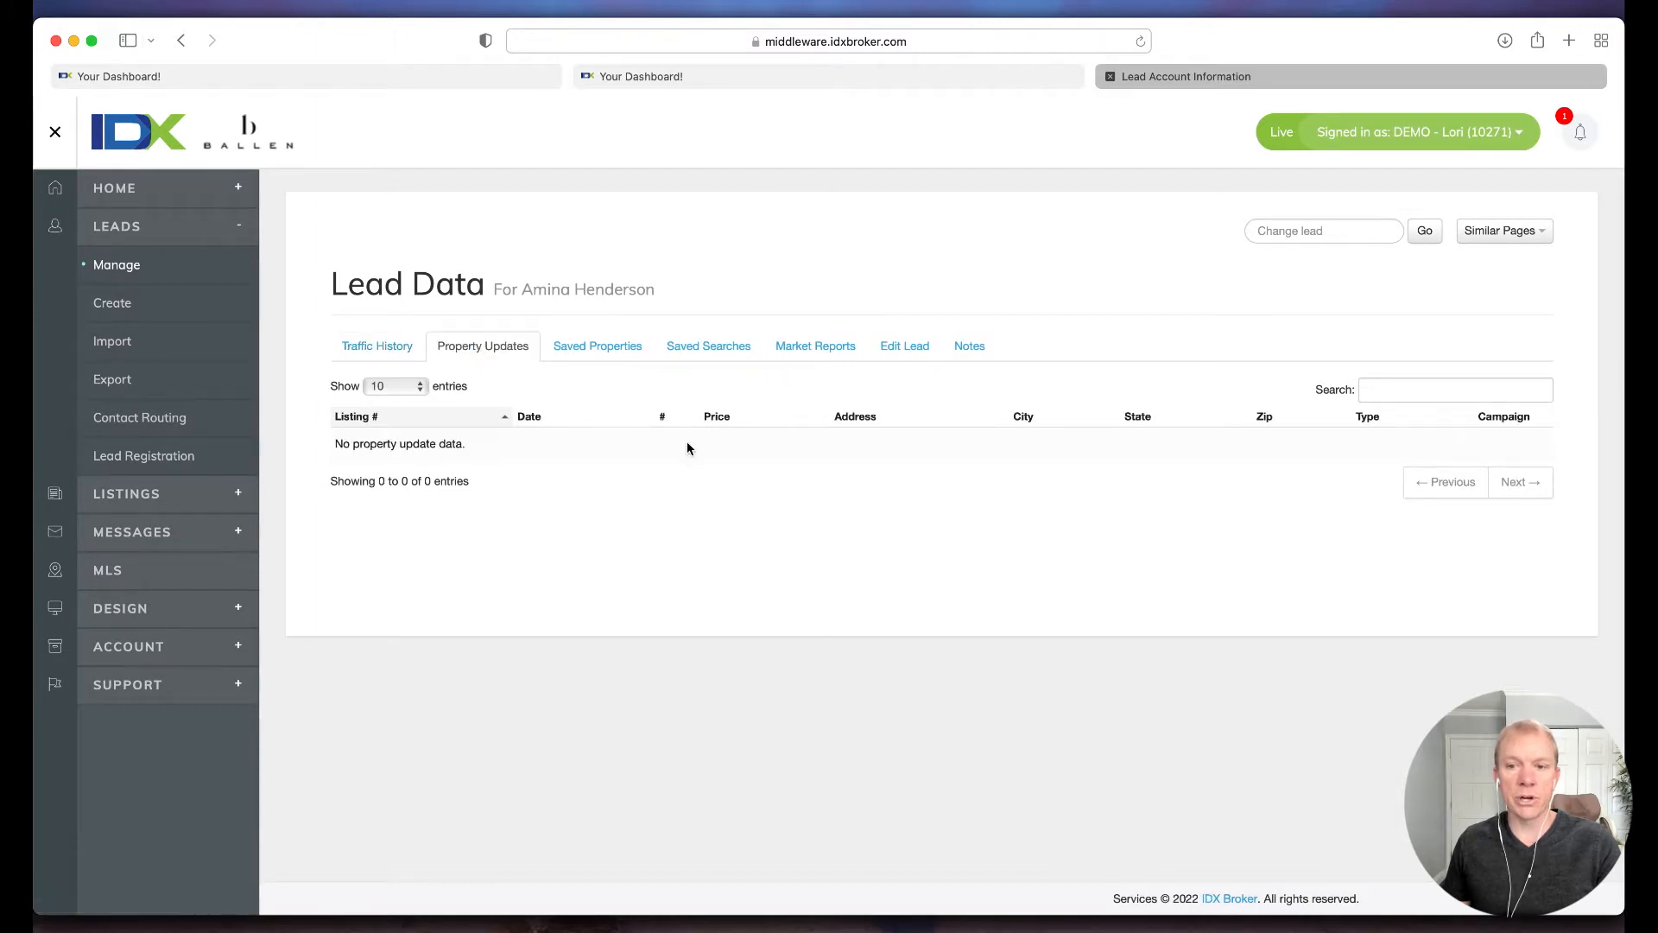
left_click(628, 363)
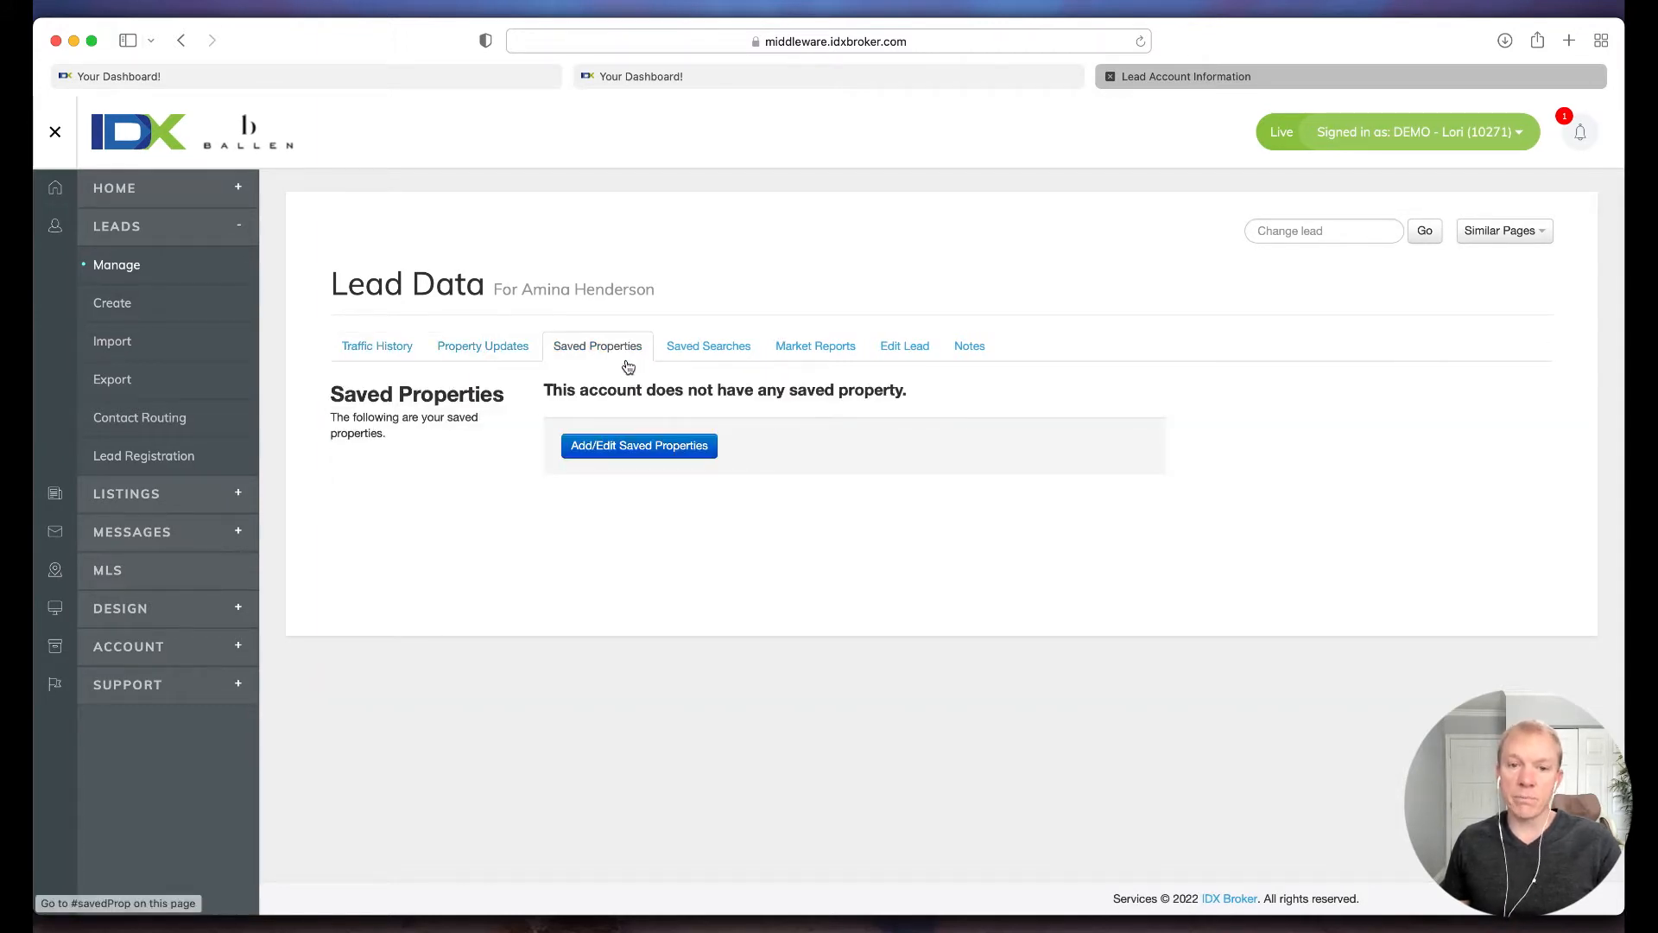
left_click_drag(553, 390, 892, 390)
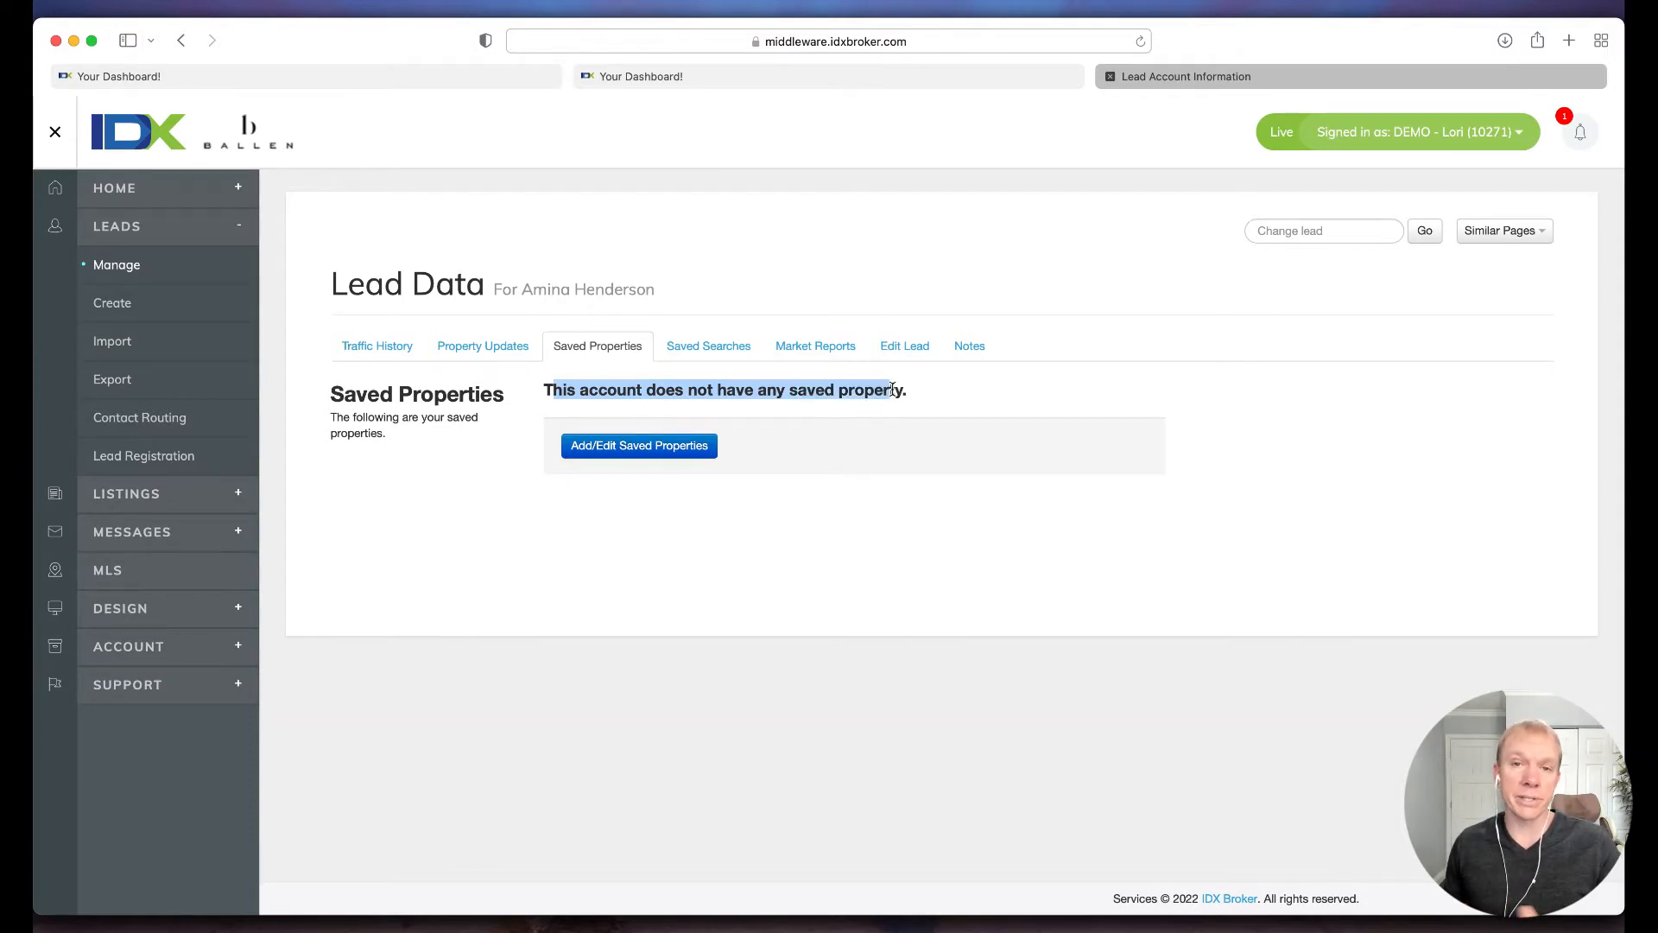
left_click(876, 390)
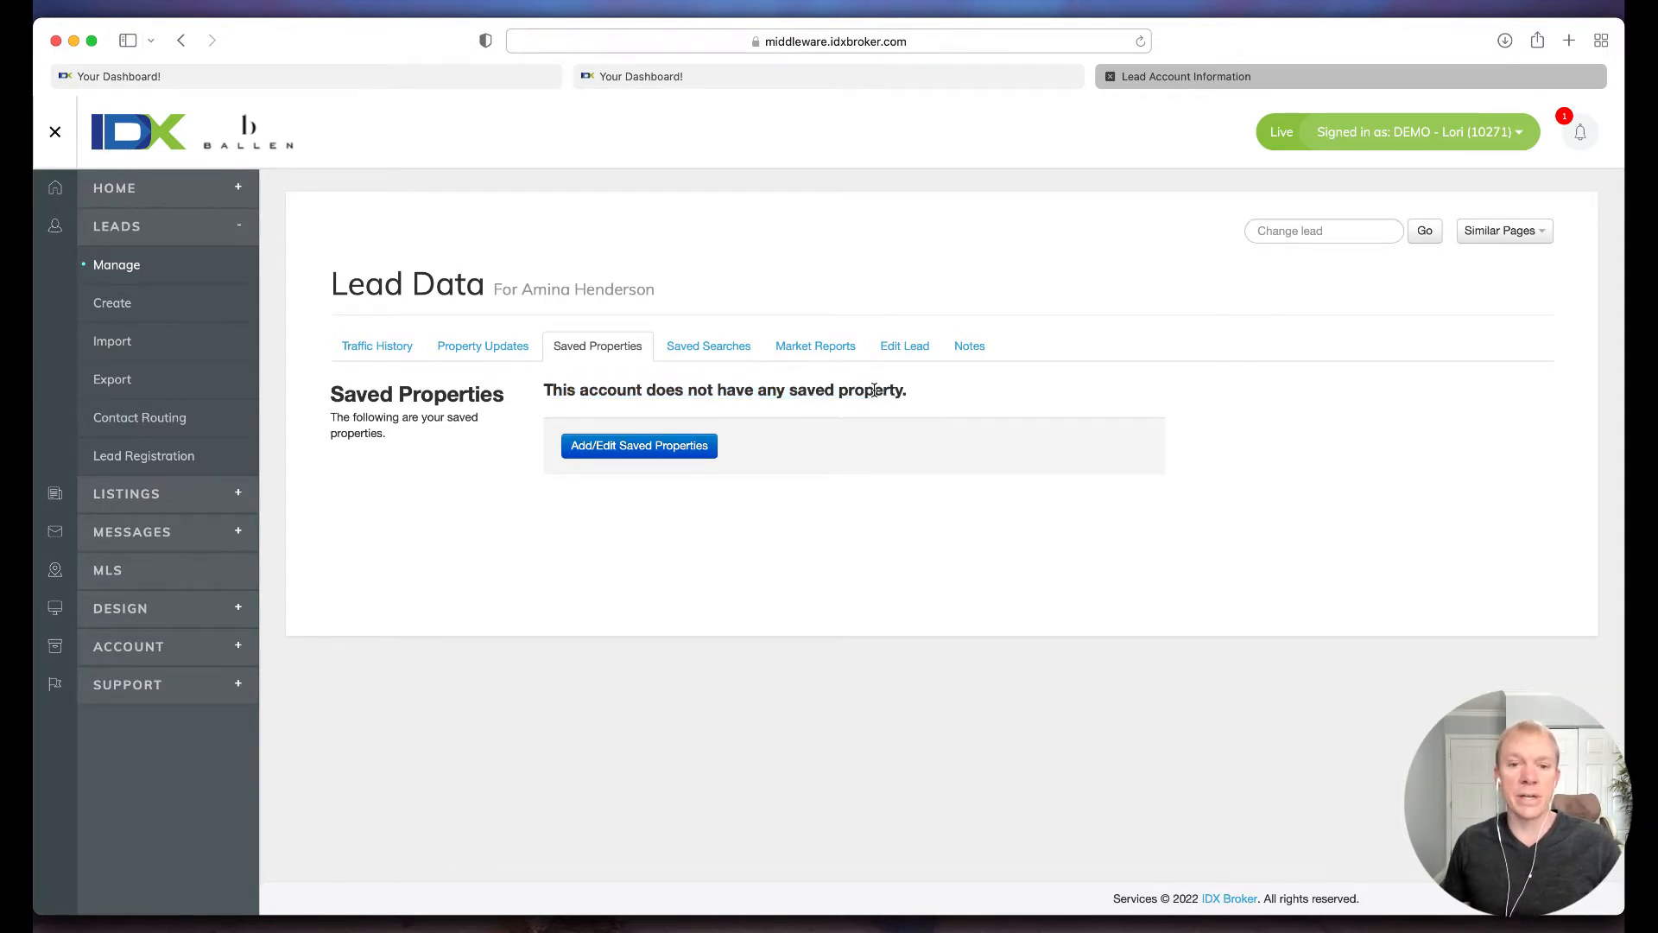
left_click(711, 347)
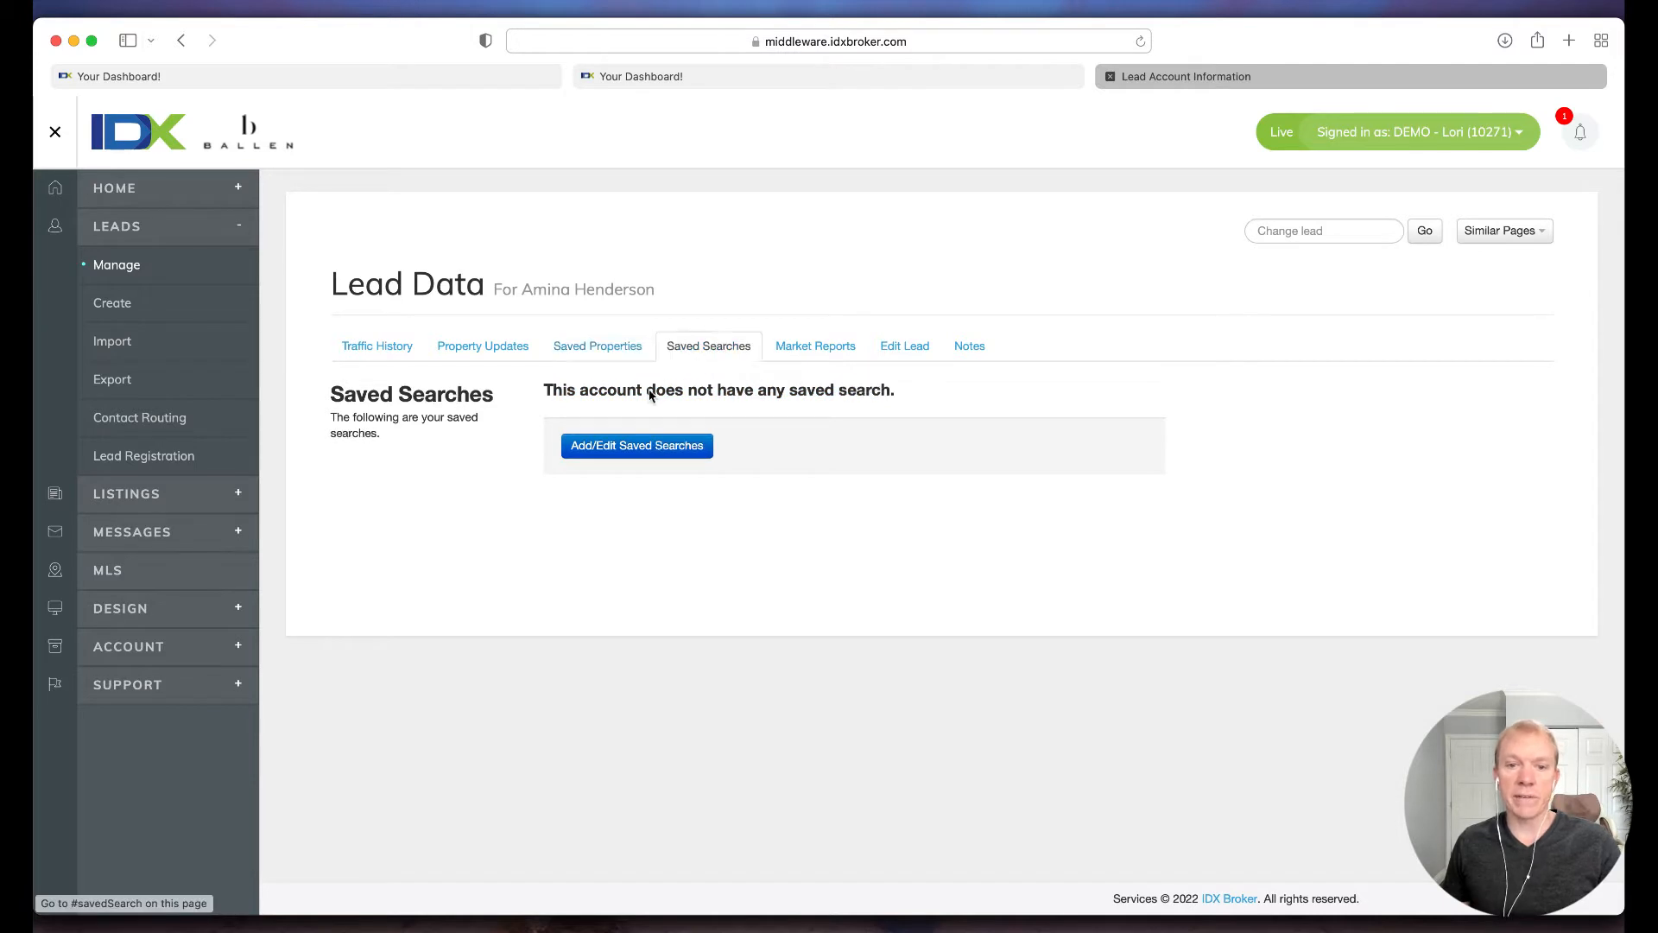
left_click_drag(609, 395, 825, 396)
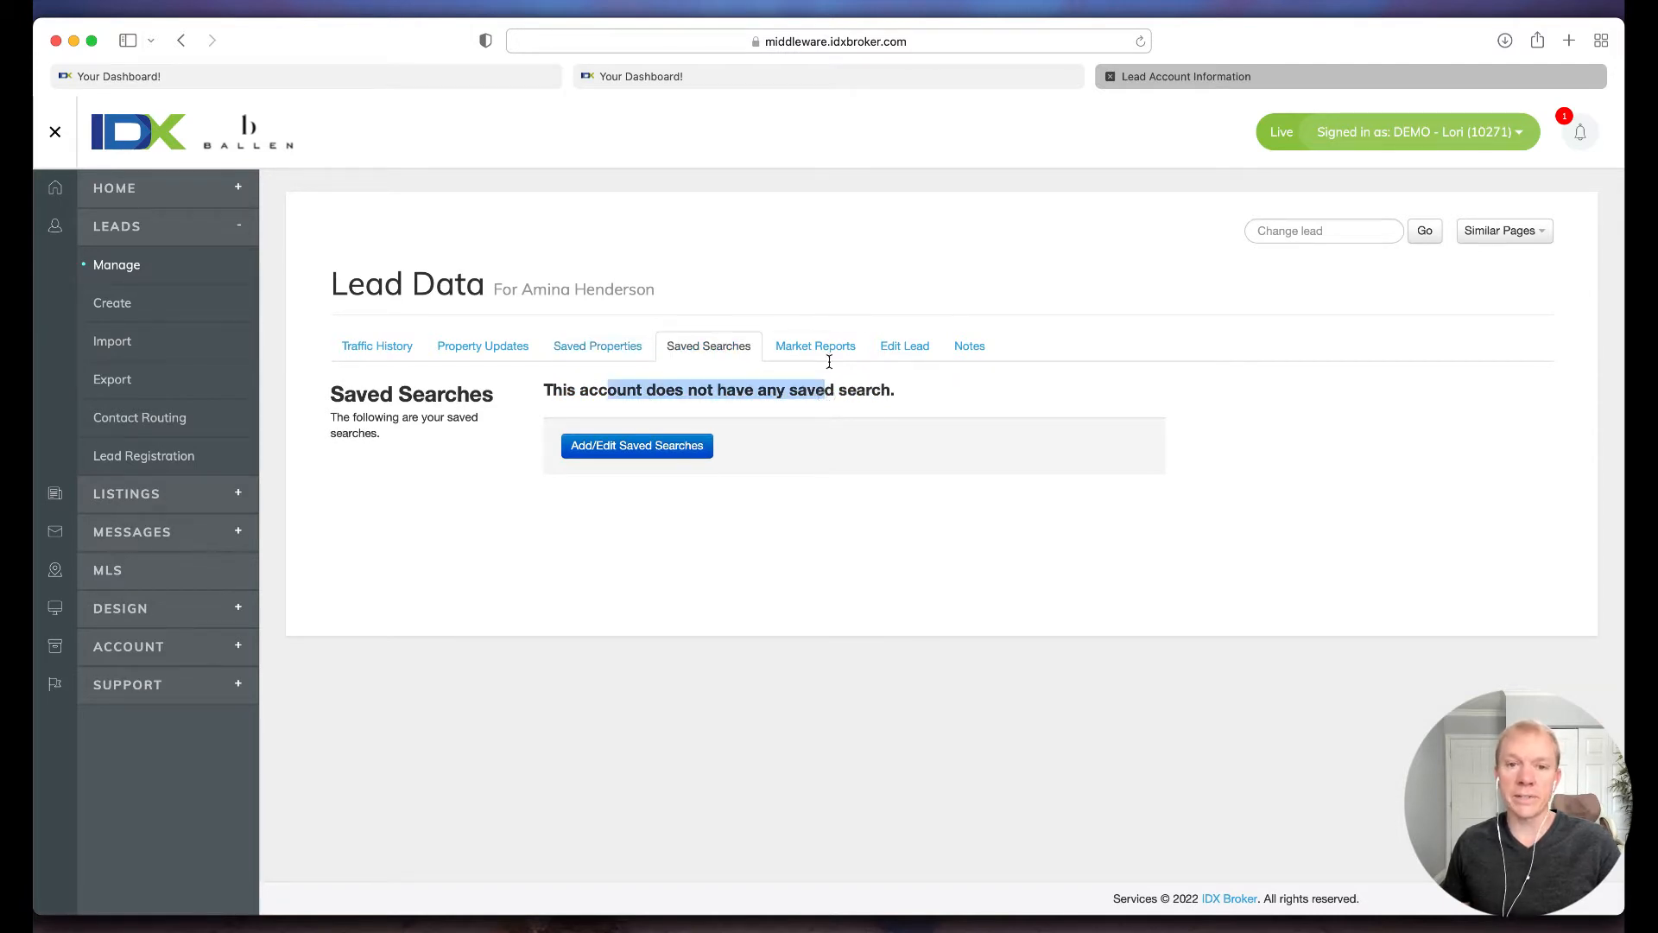
left_click(828, 358)
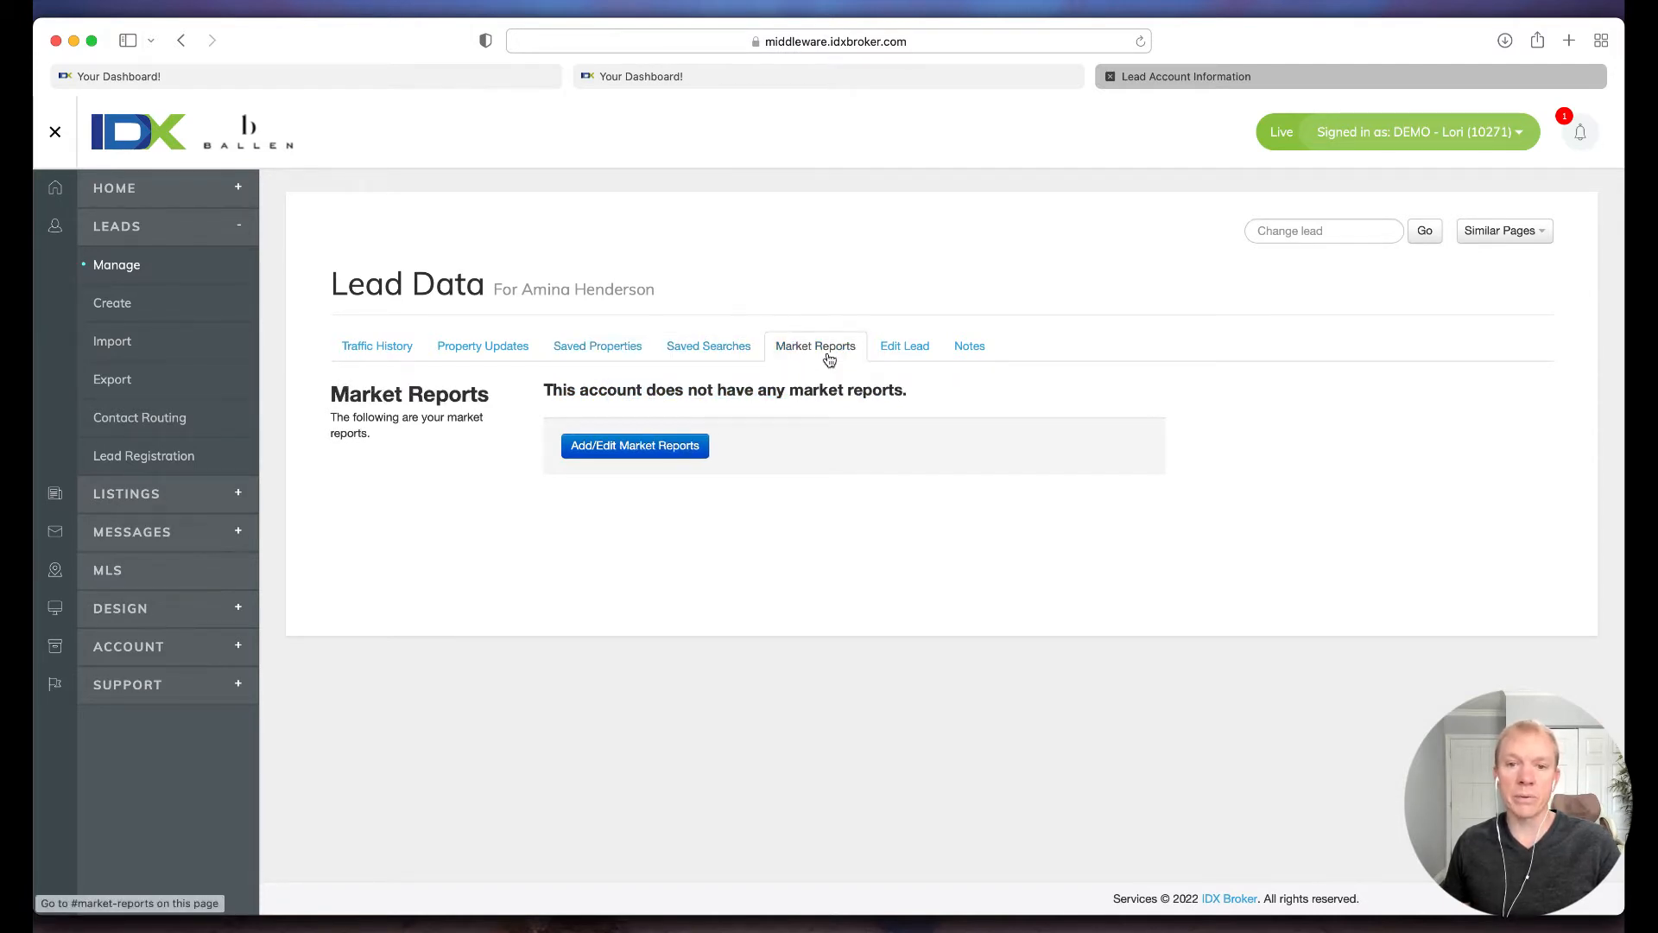
left_click(904, 354)
left_click(967, 354)
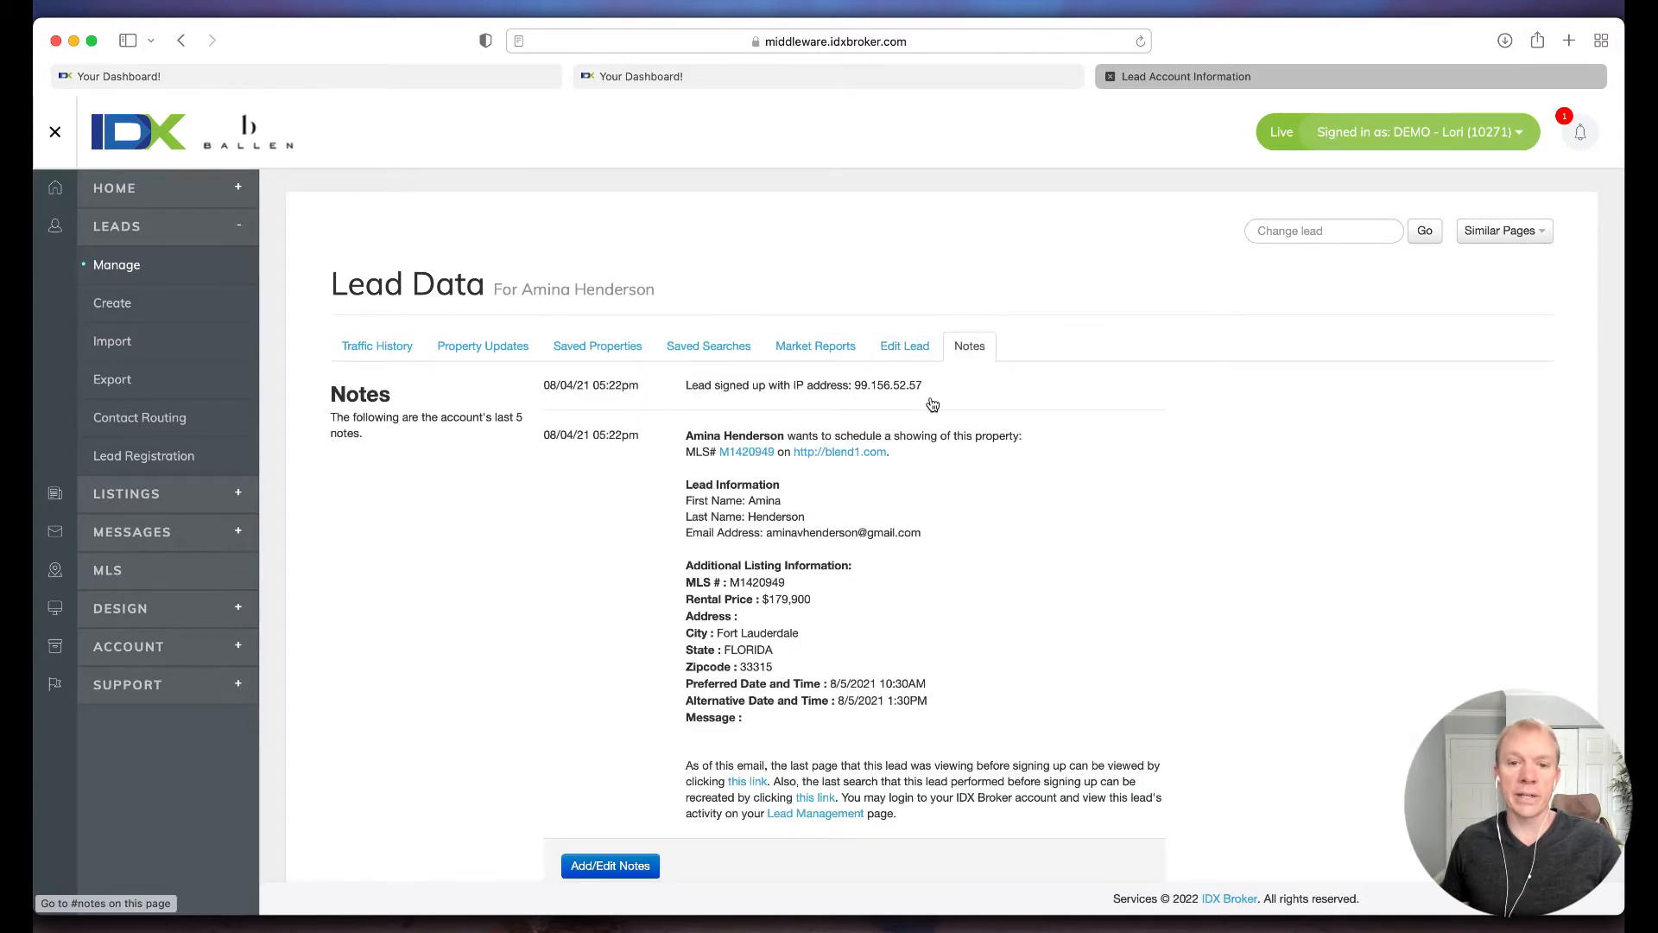
scroll(853, 516, "down", 2)
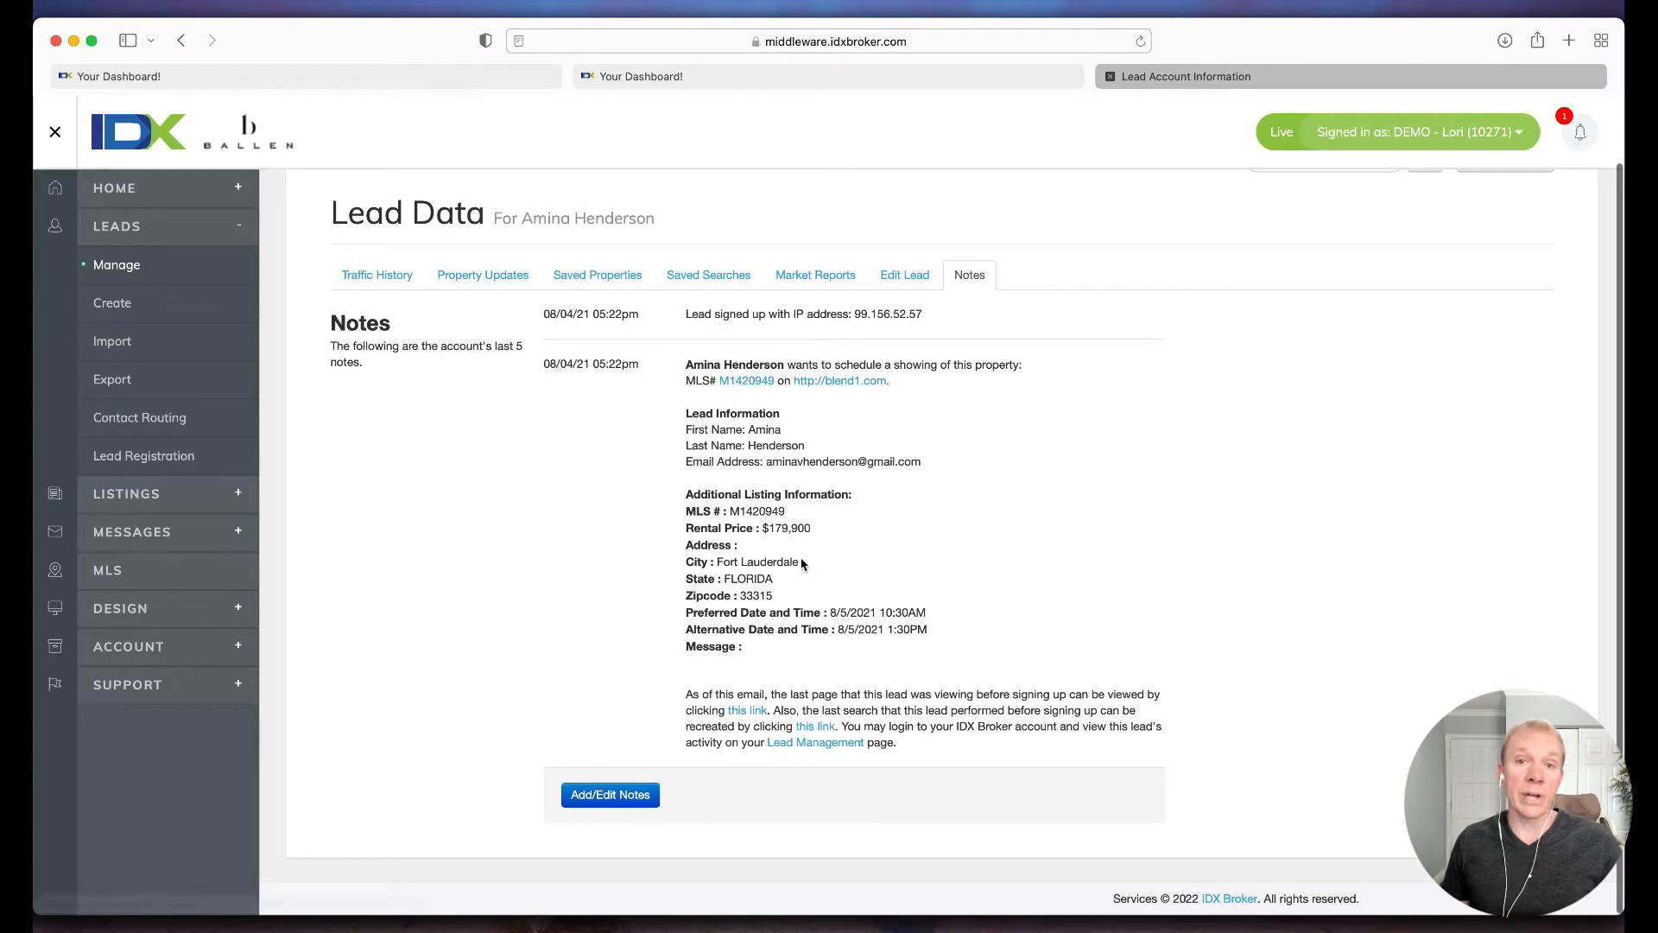
scroll(812, 578, "up", 2)
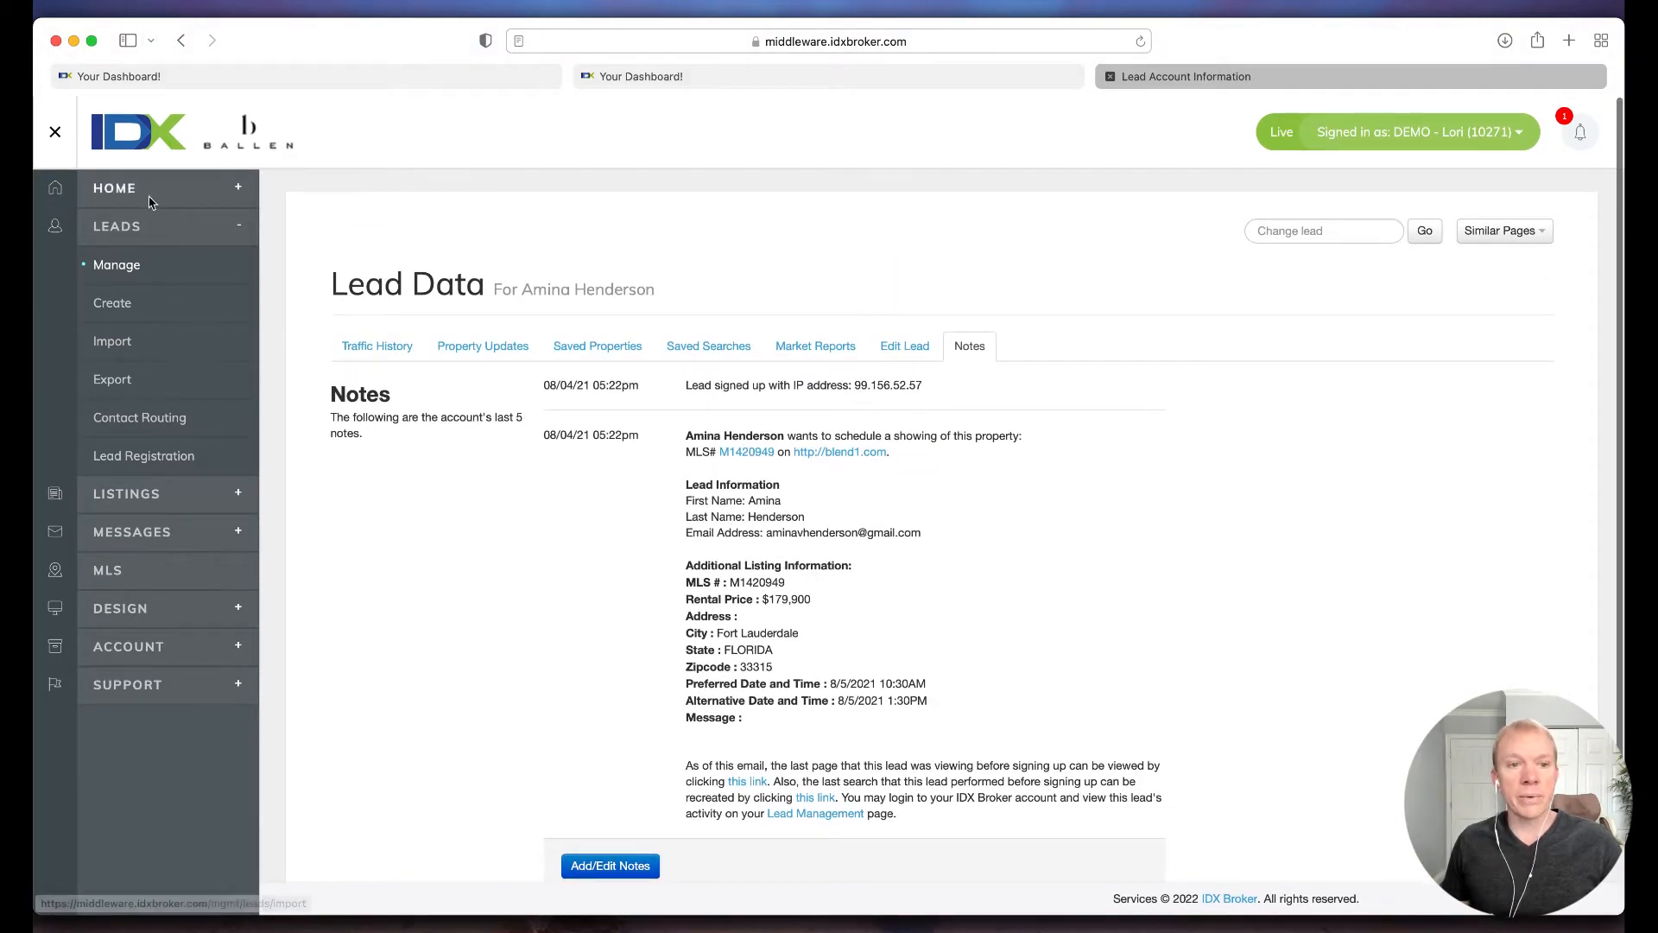
Step: Go to the lead management list and open the page for adding or editing the first listed lead's saved searches
left_click(130, 229)
left_click(127, 225)
left_click(120, 264)
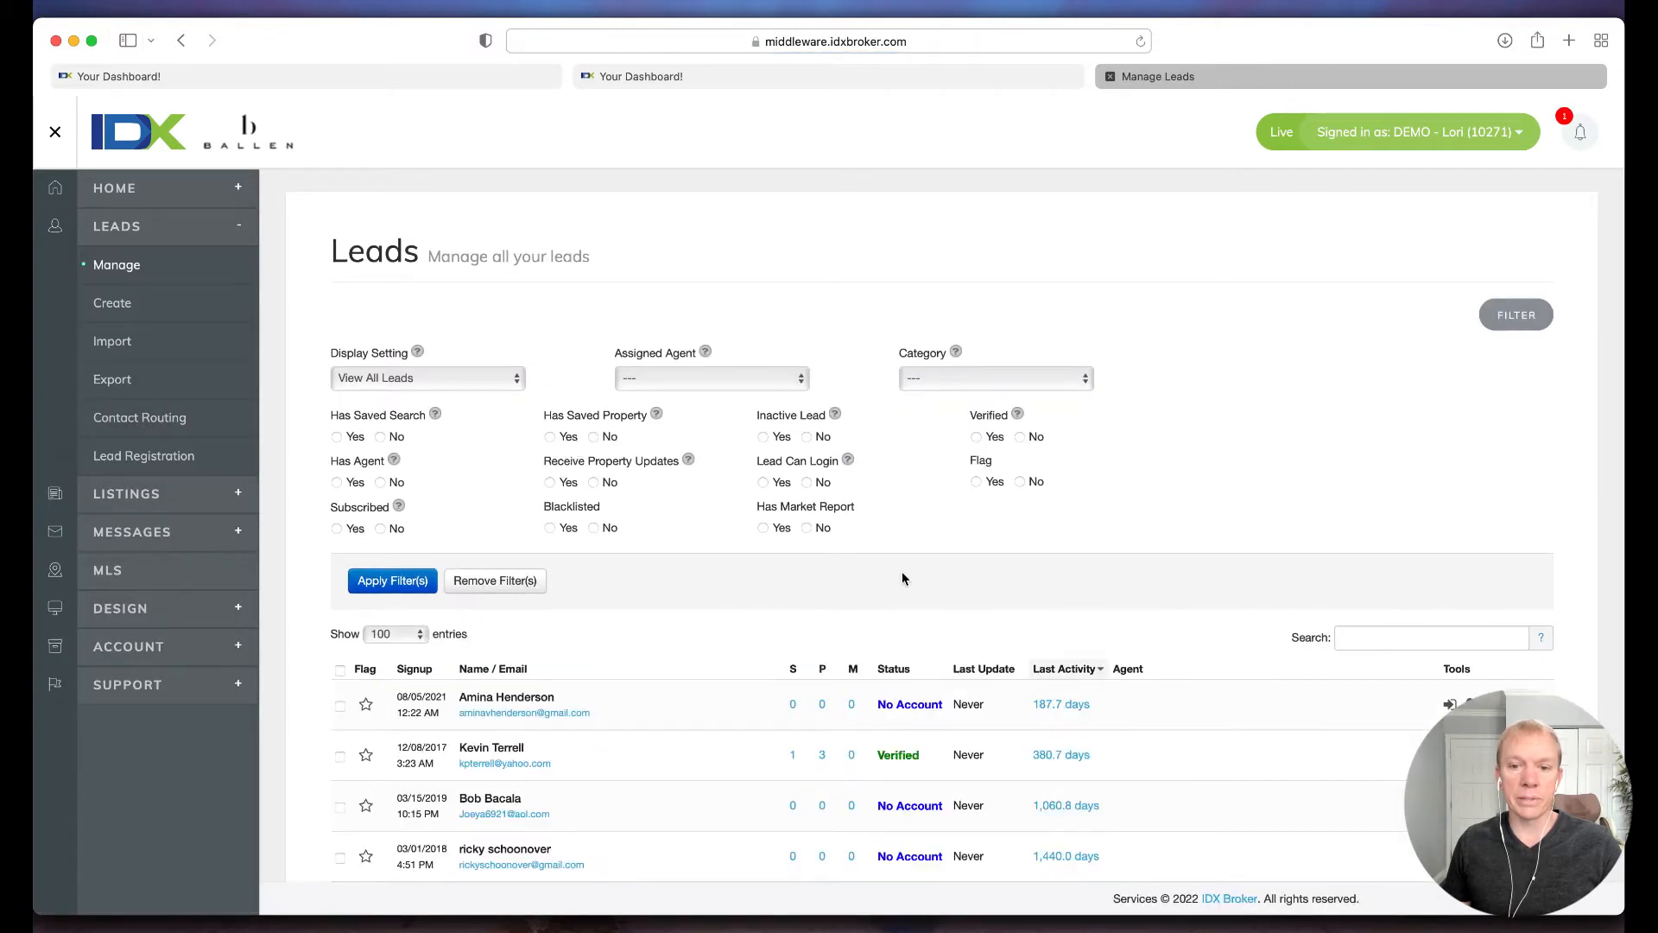
scroll(677, 666, "down", 2)
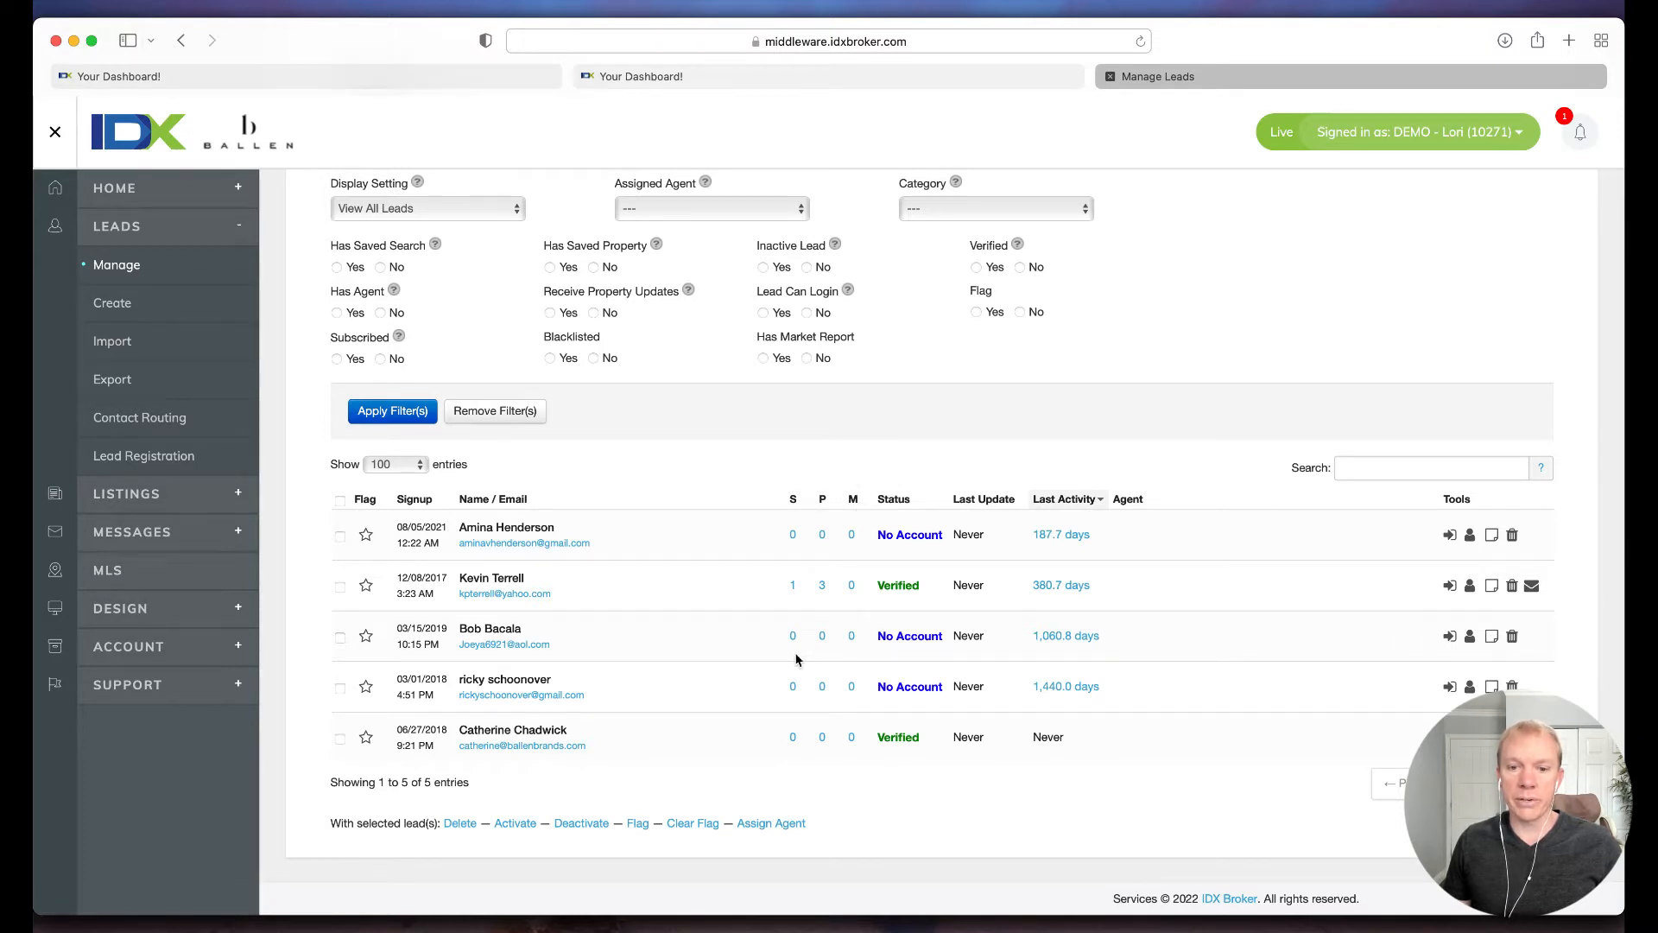
left_click(793, 536)
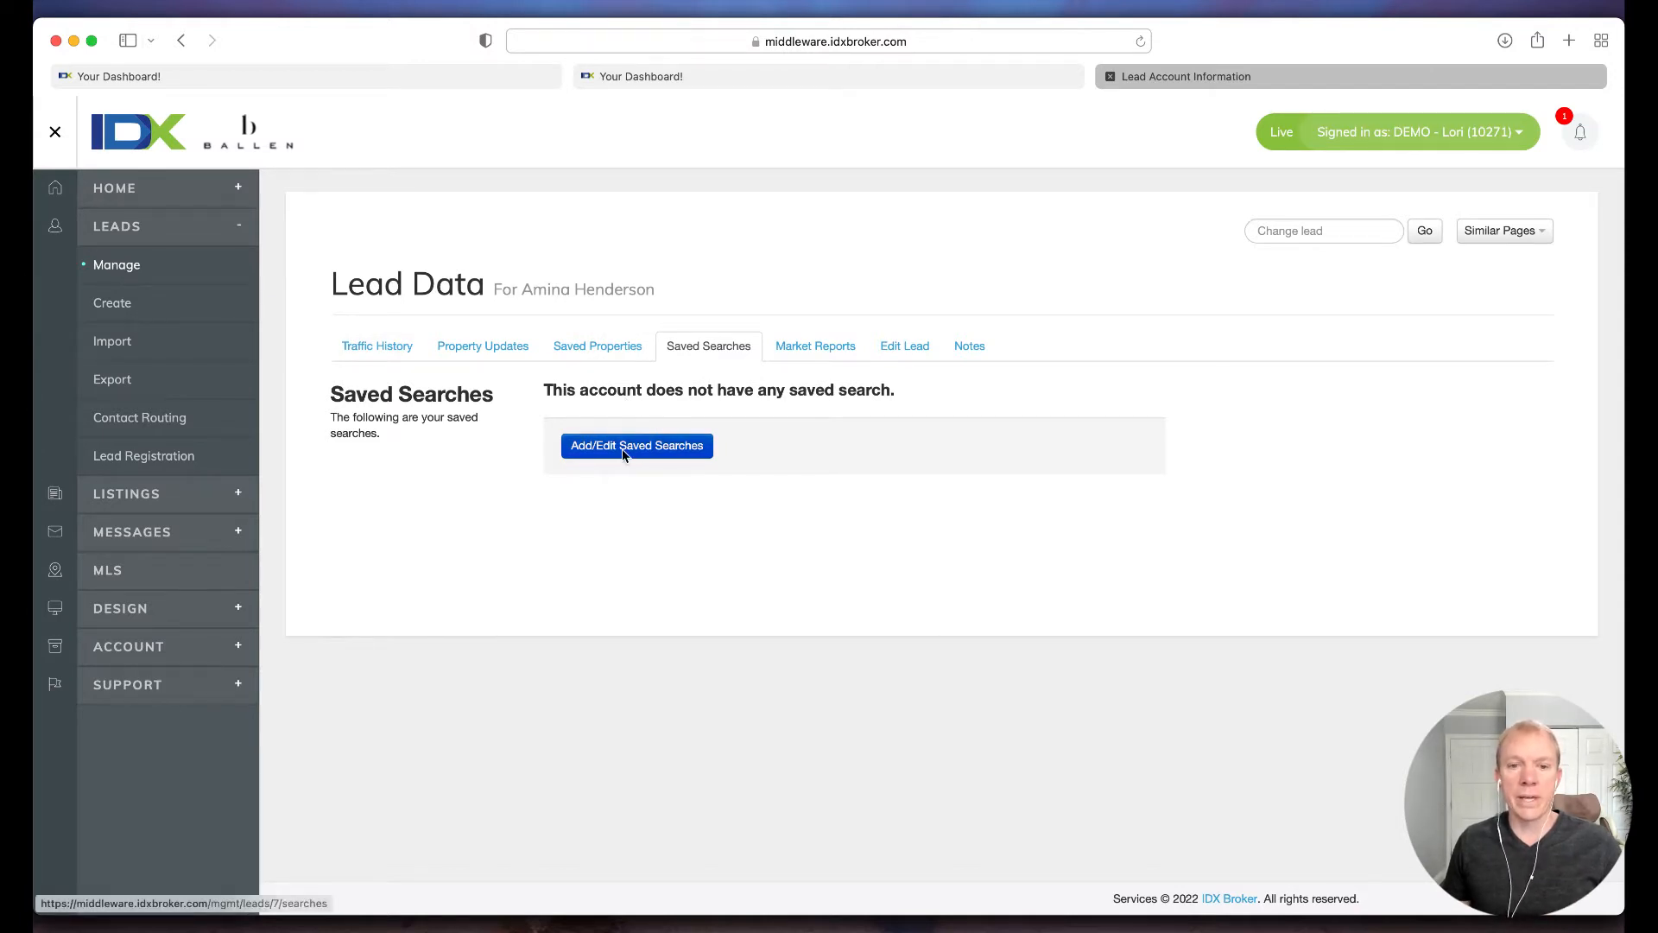
left_click(652, 453)
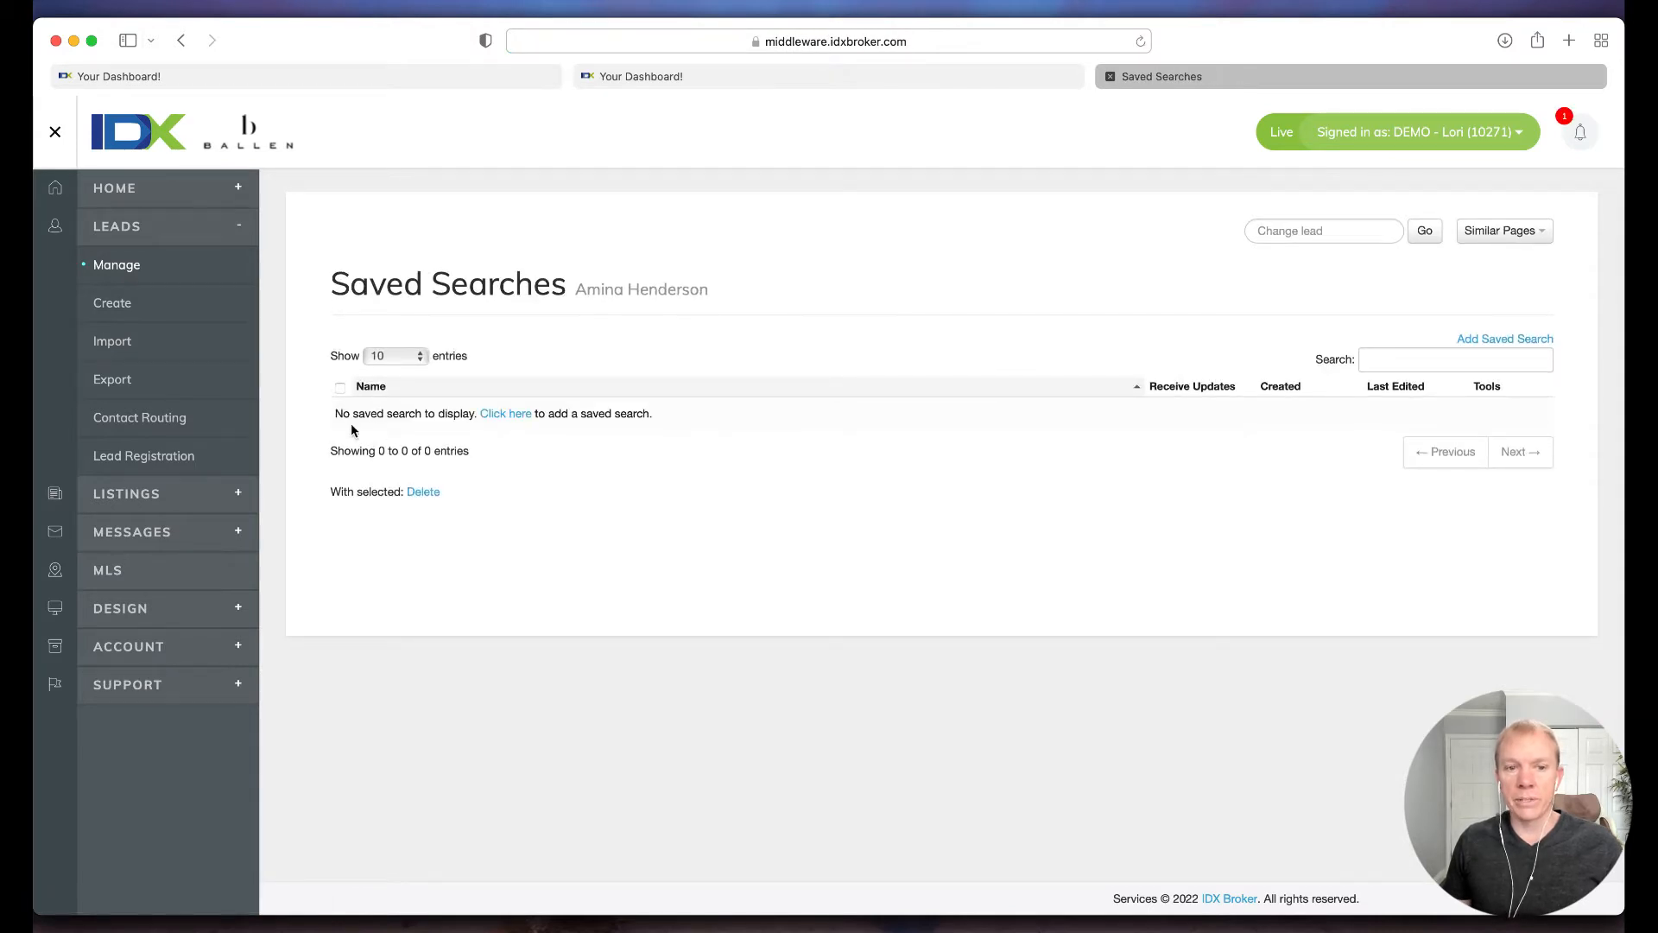
left_click_drag(337, 419, 655, 426)
left_click(724, 428)
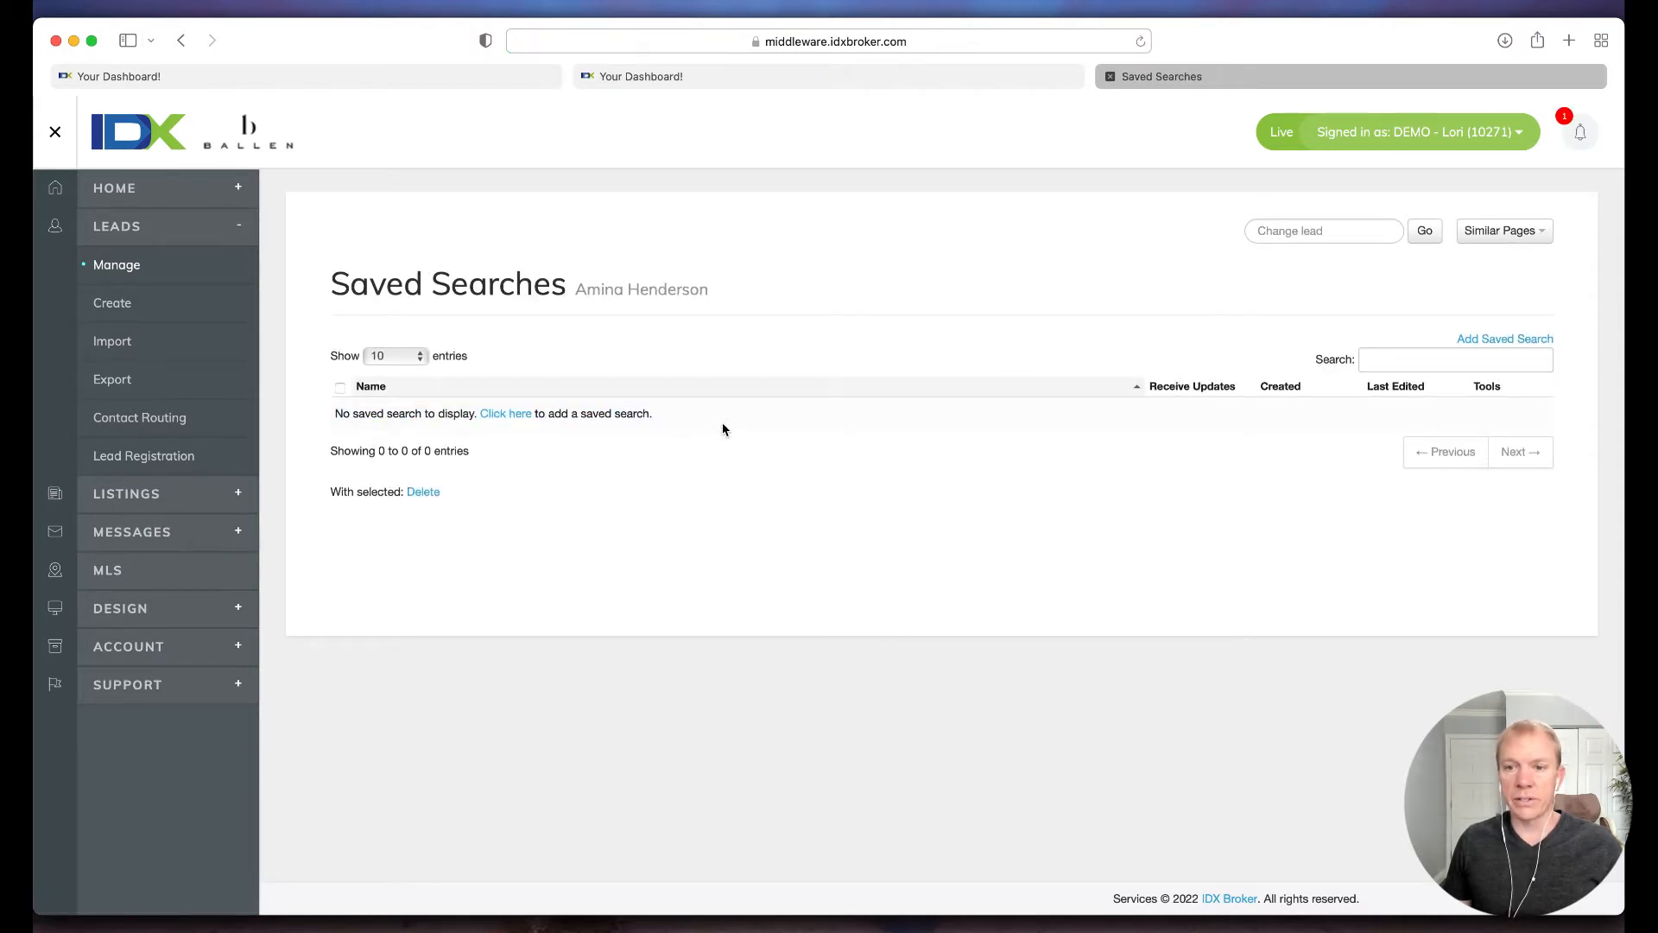
mouse_move(1205, 393)
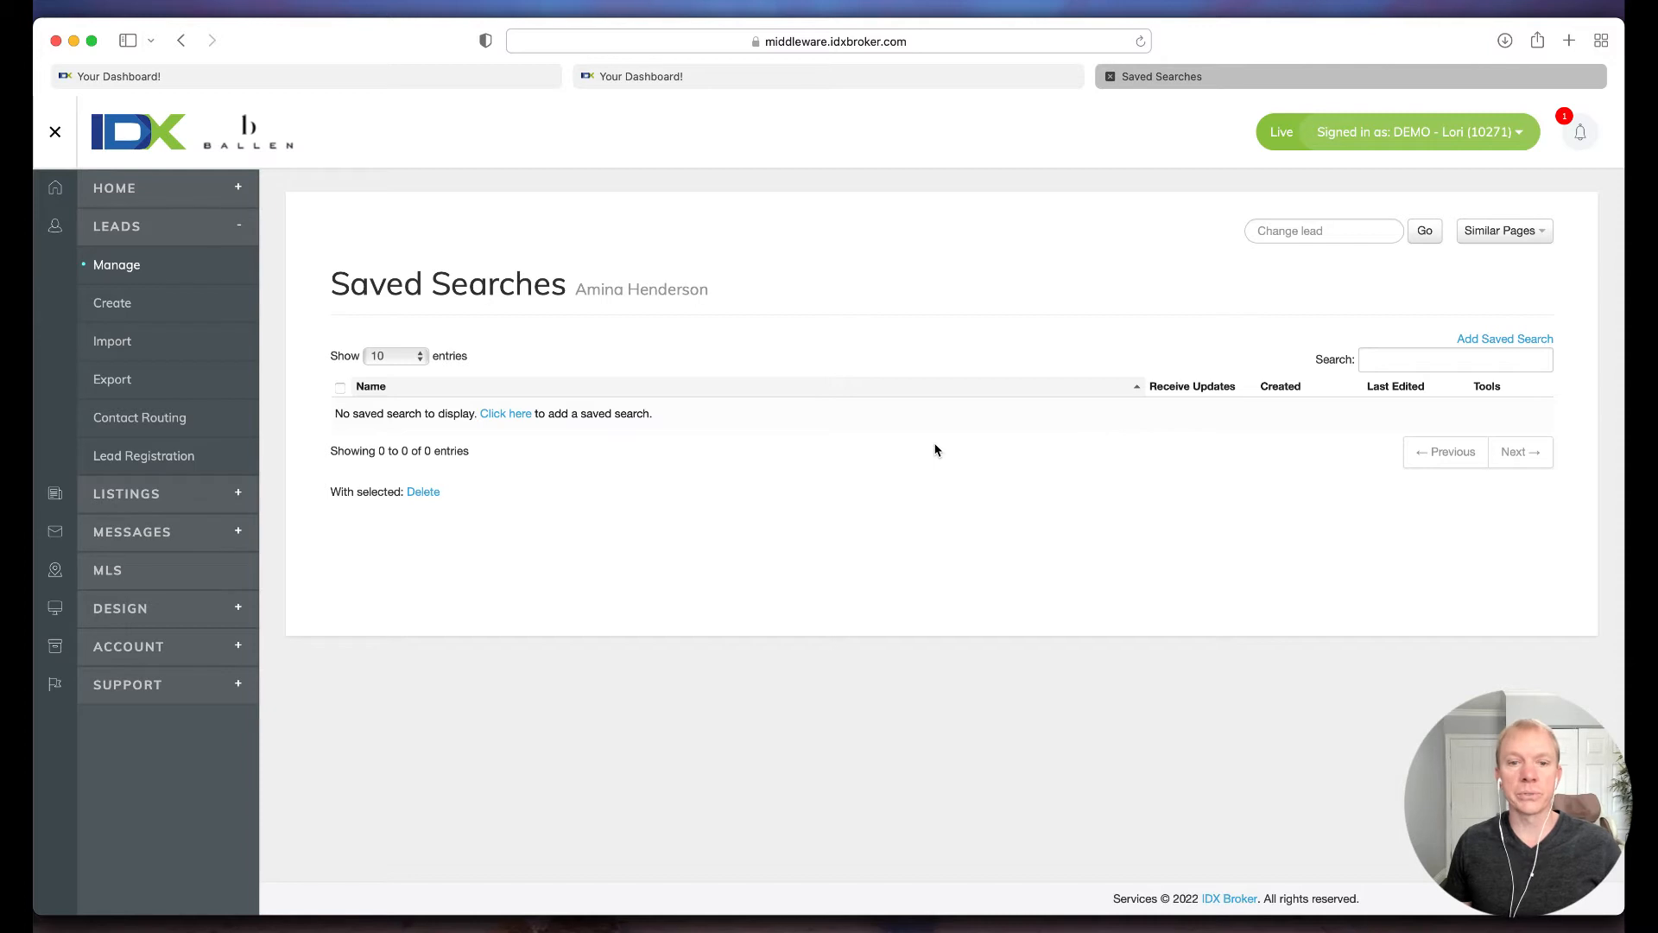
Step: Start a new saved search for the lead using the Advanced Search page and proceed to the criteria selection
left_click(507, 414)
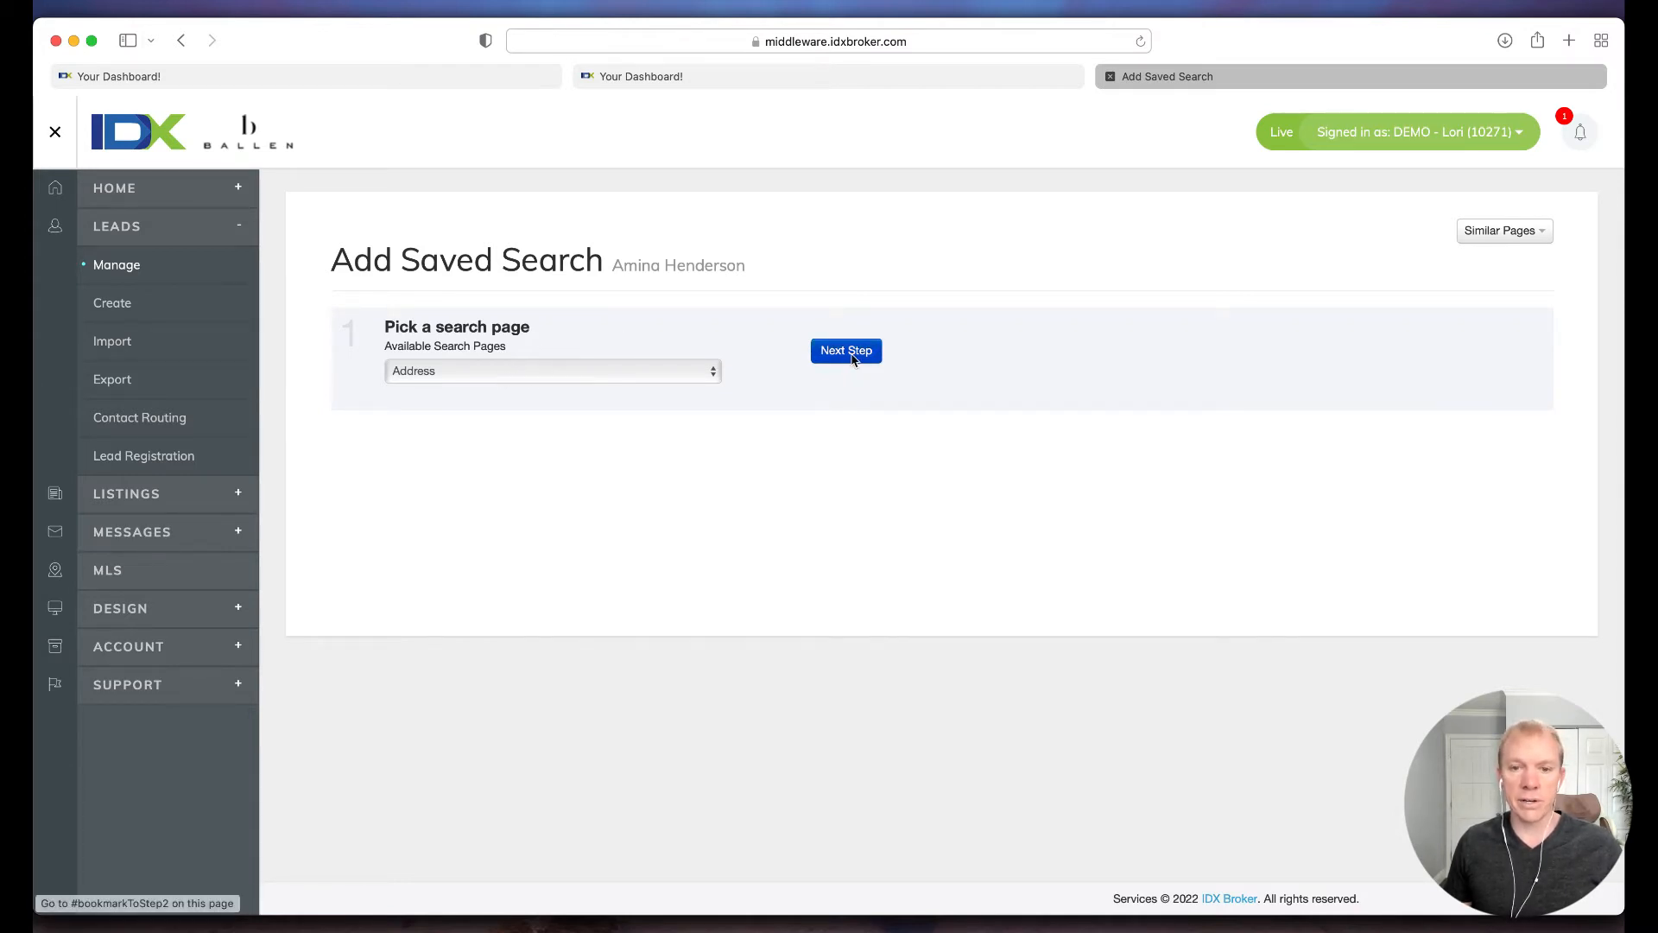
left_click(626, 380)
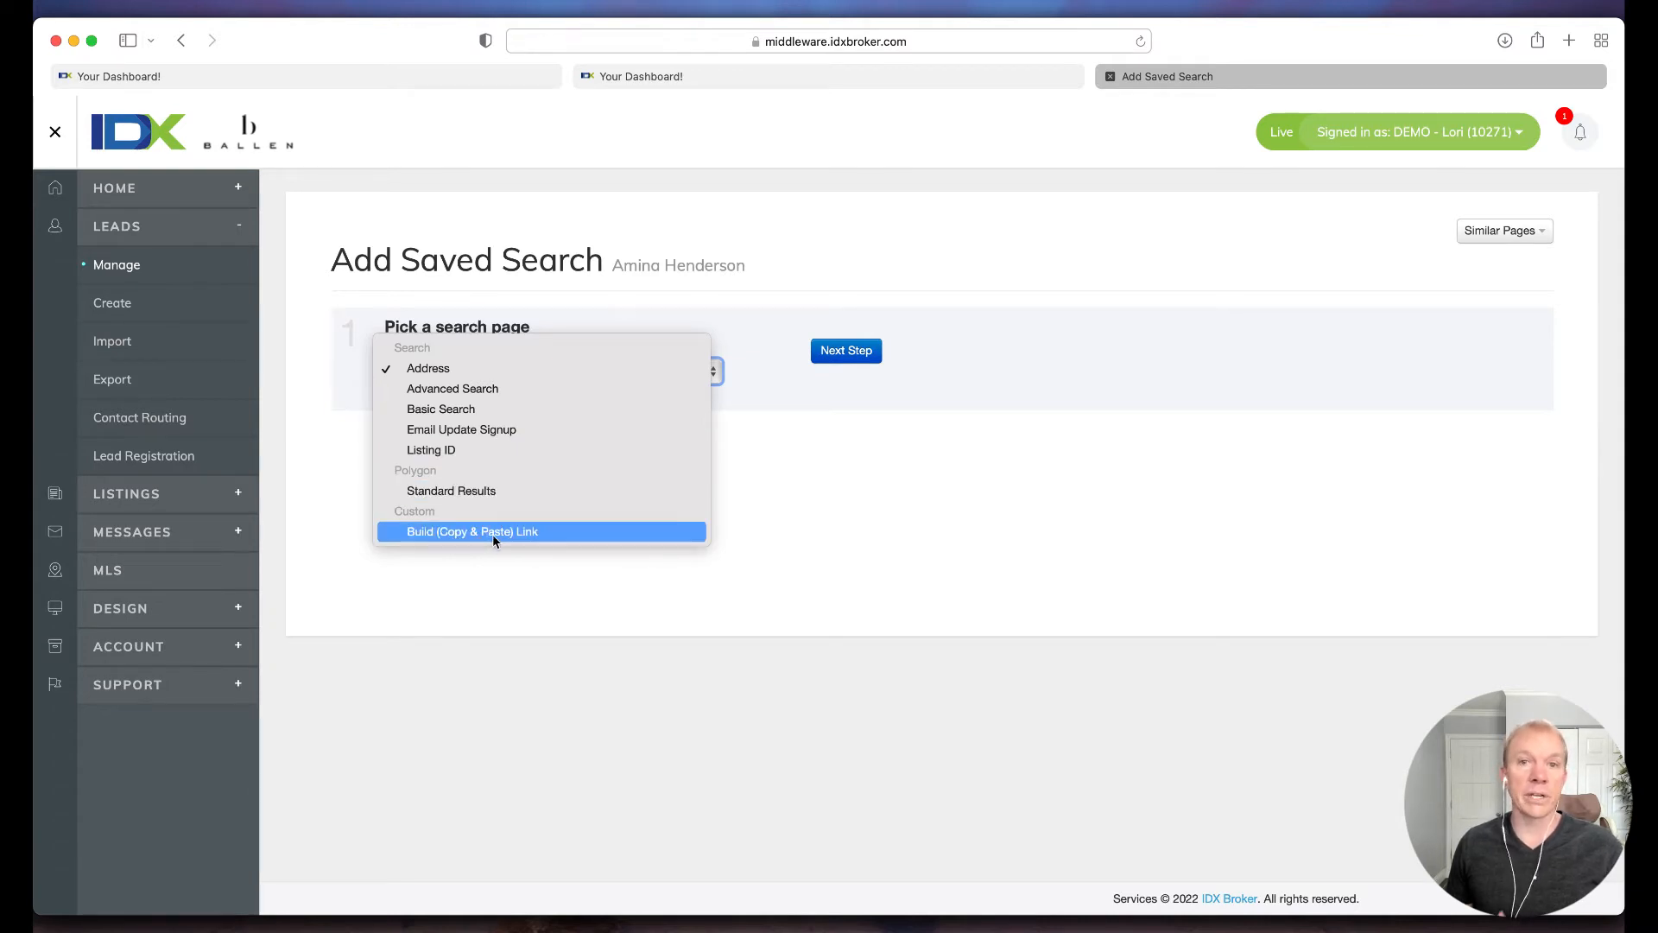
left_click(476, 390)
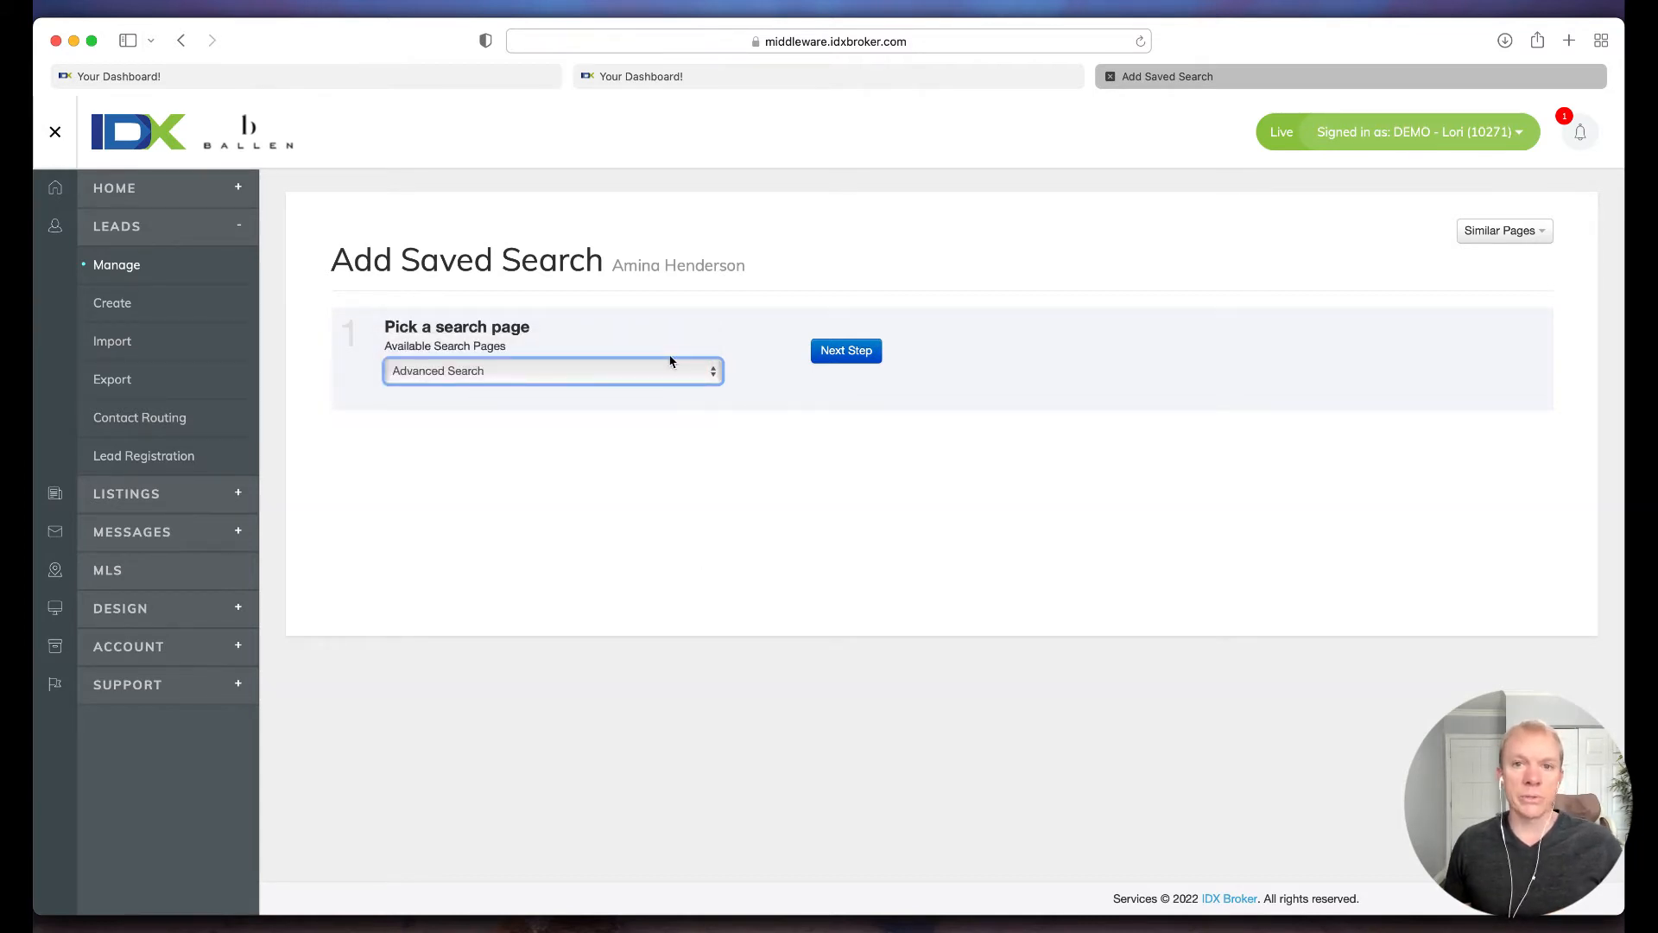
left_click(845, 351)
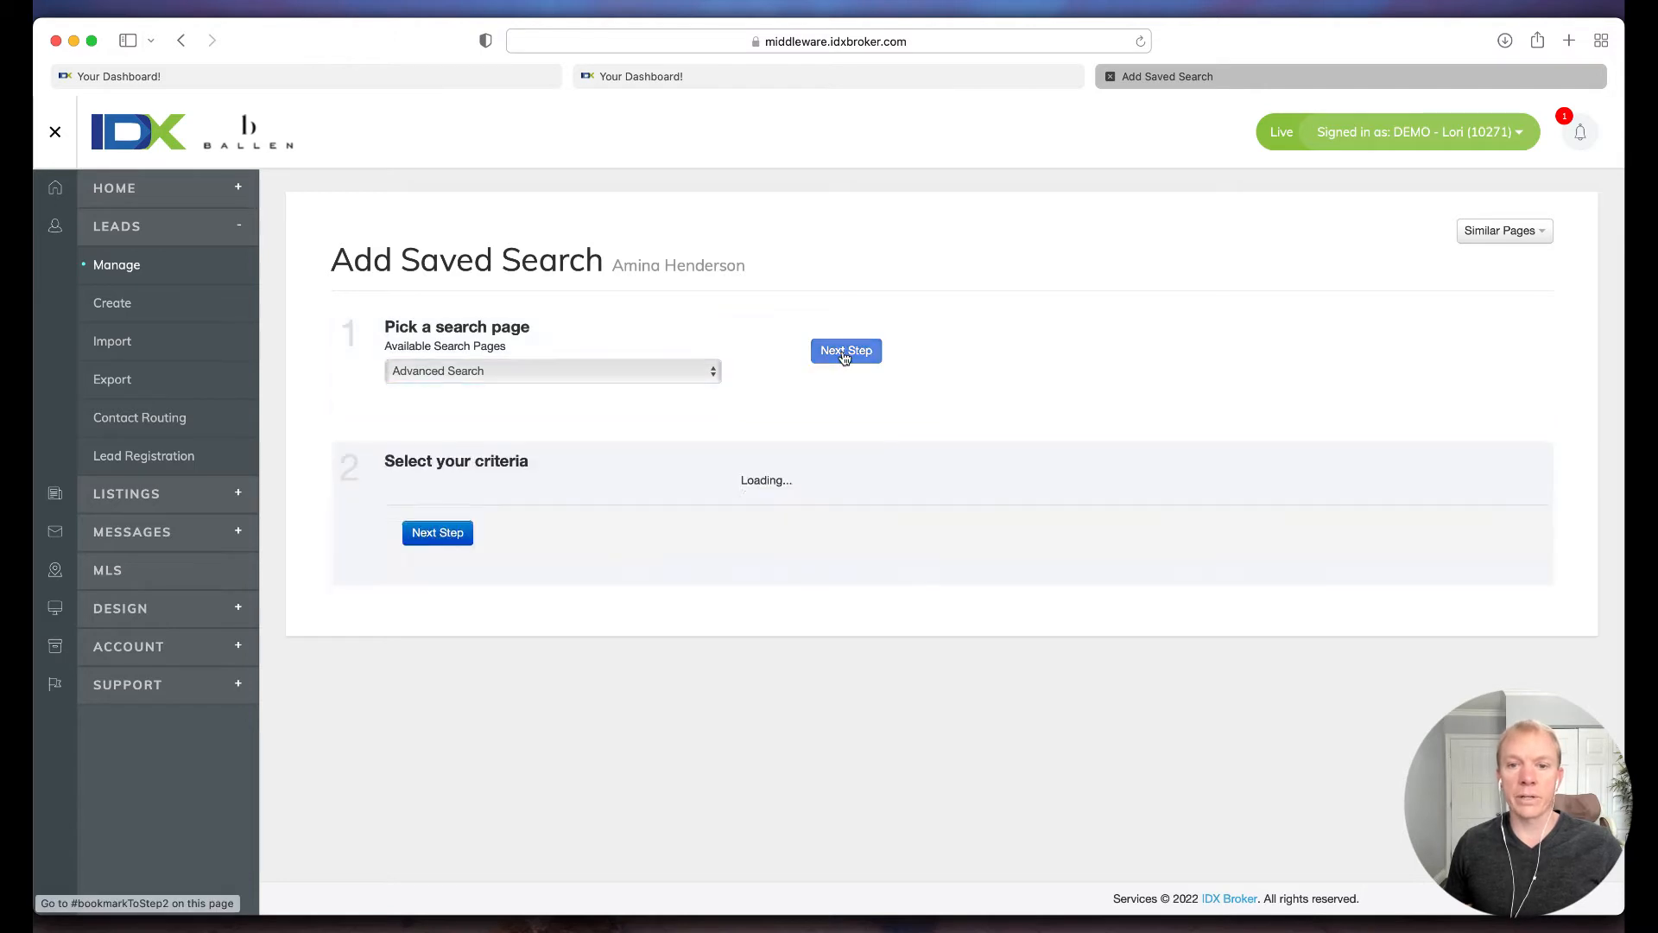
Step: Examine the available search criteria, from property type and price to the financial, construction, exterior and style options
scroll(568, 428, "down", 5)
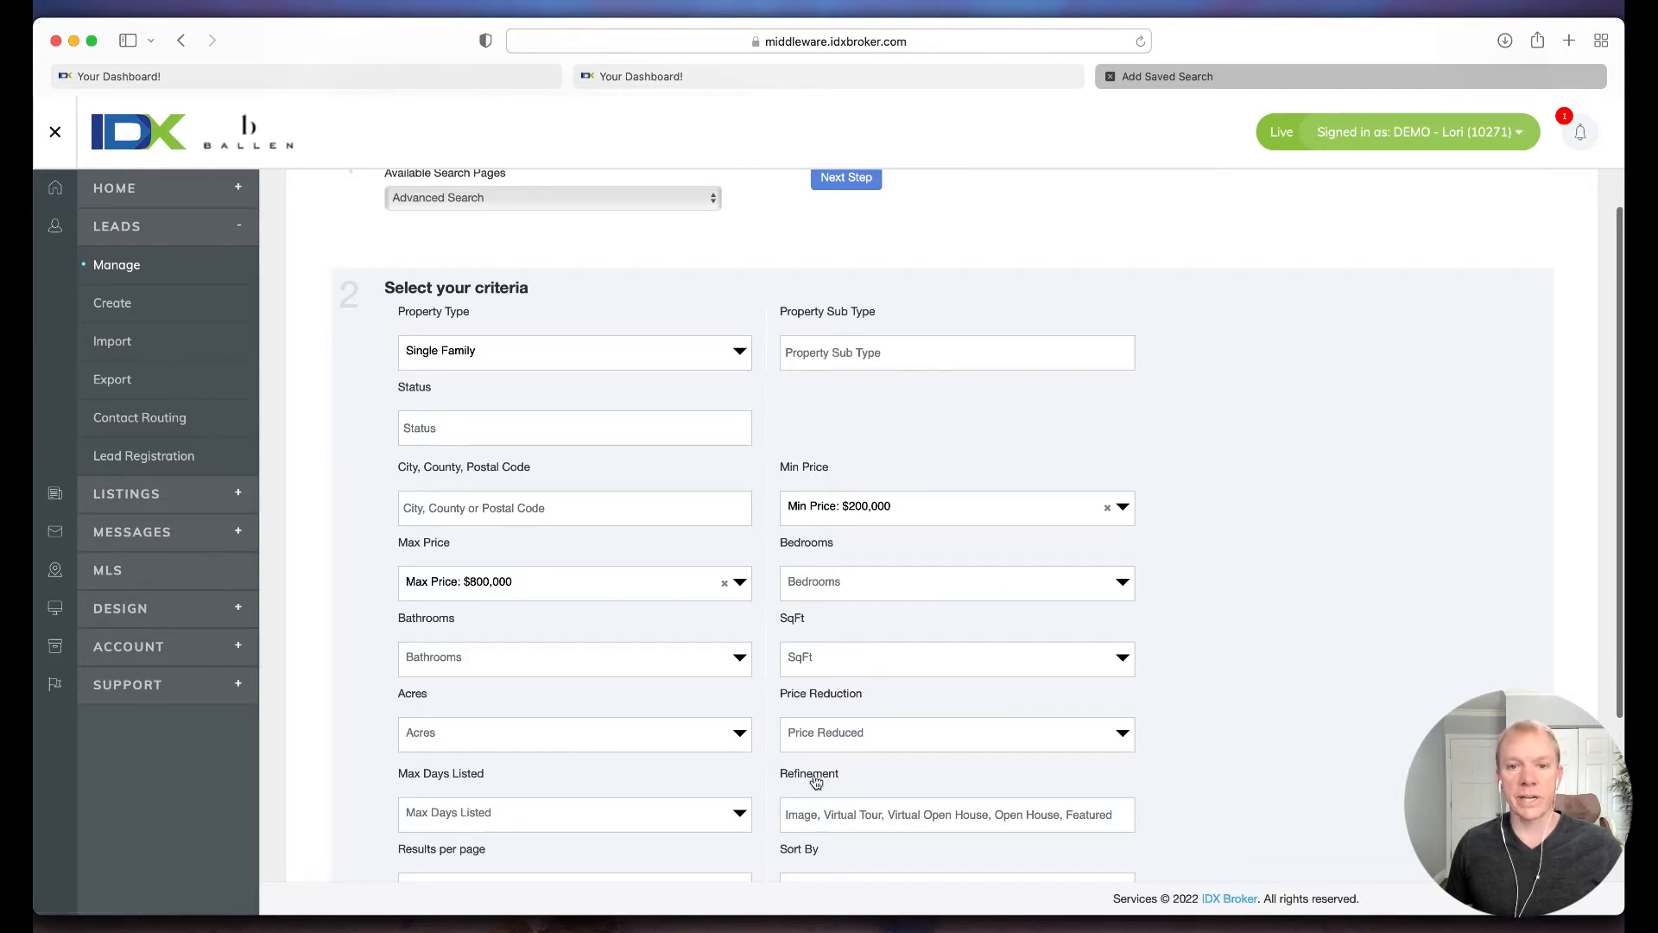
scroll(987, 453, "down", 5)
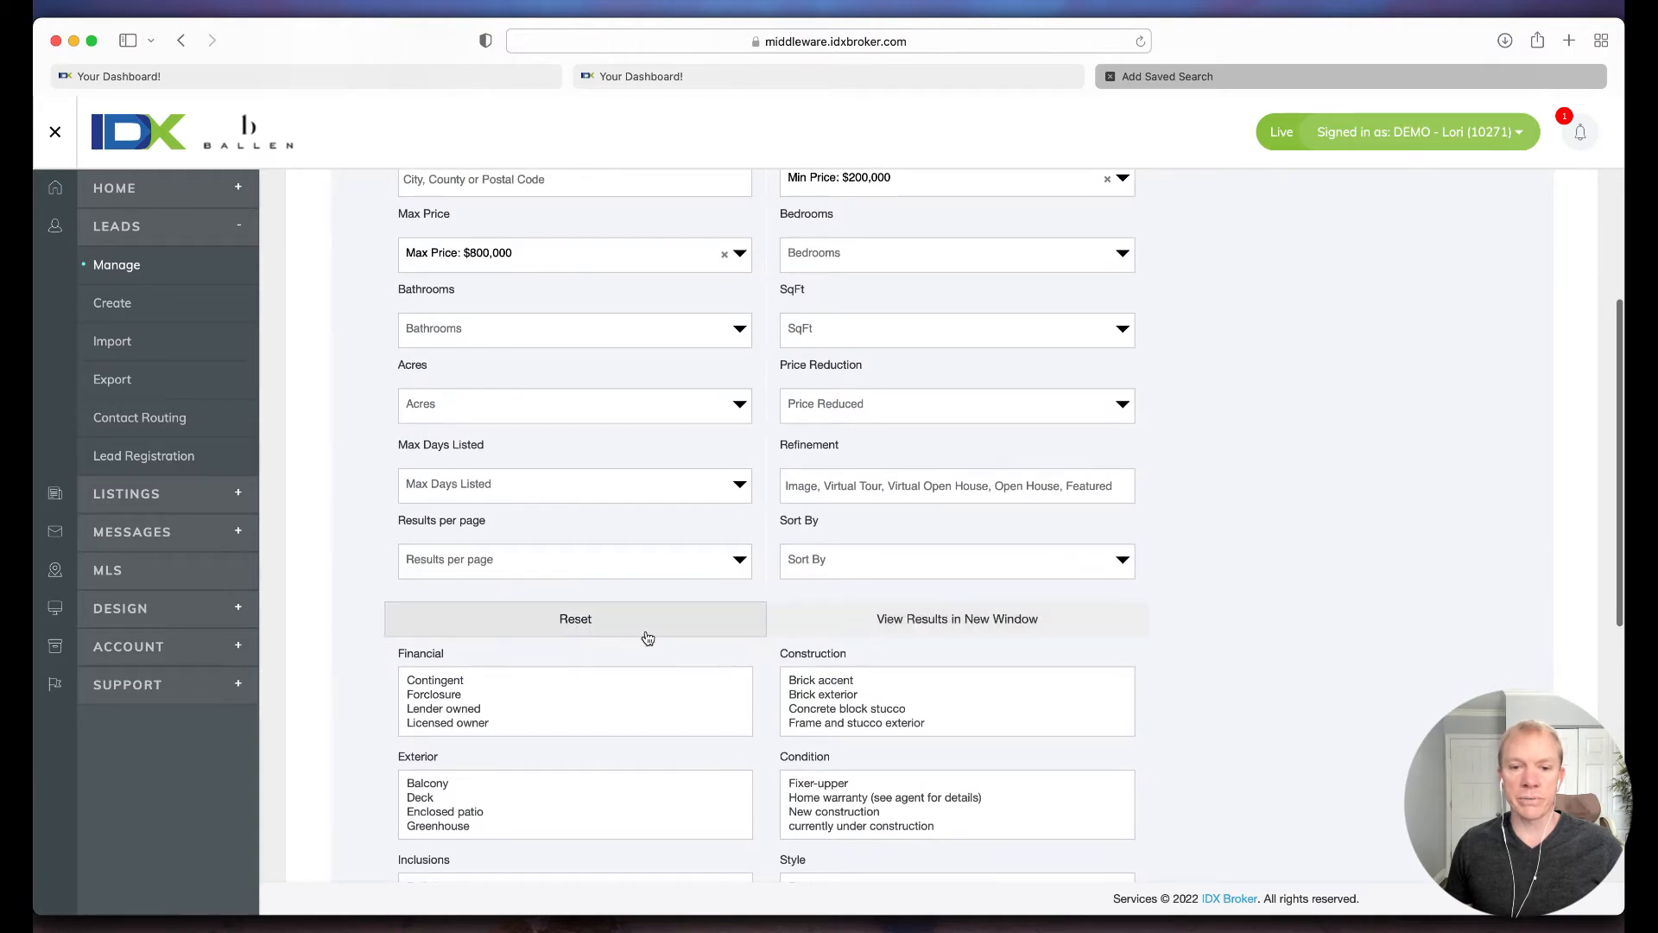
scroll(643, 638, "down", 3)
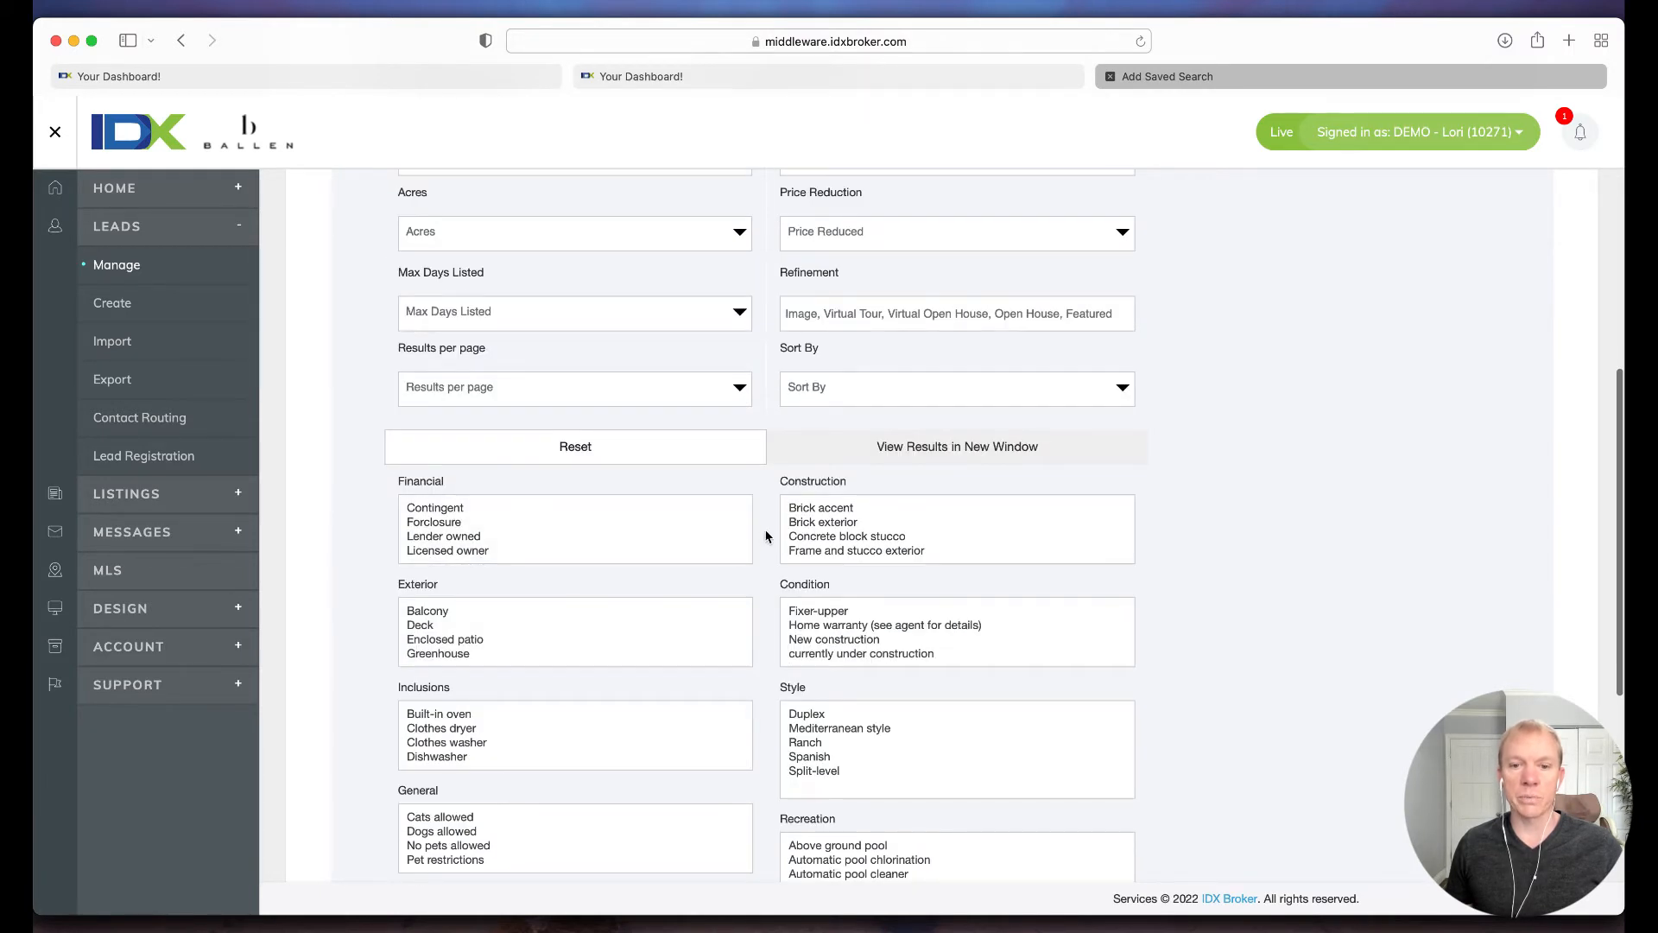
scroll(764, 541, "down", 2)
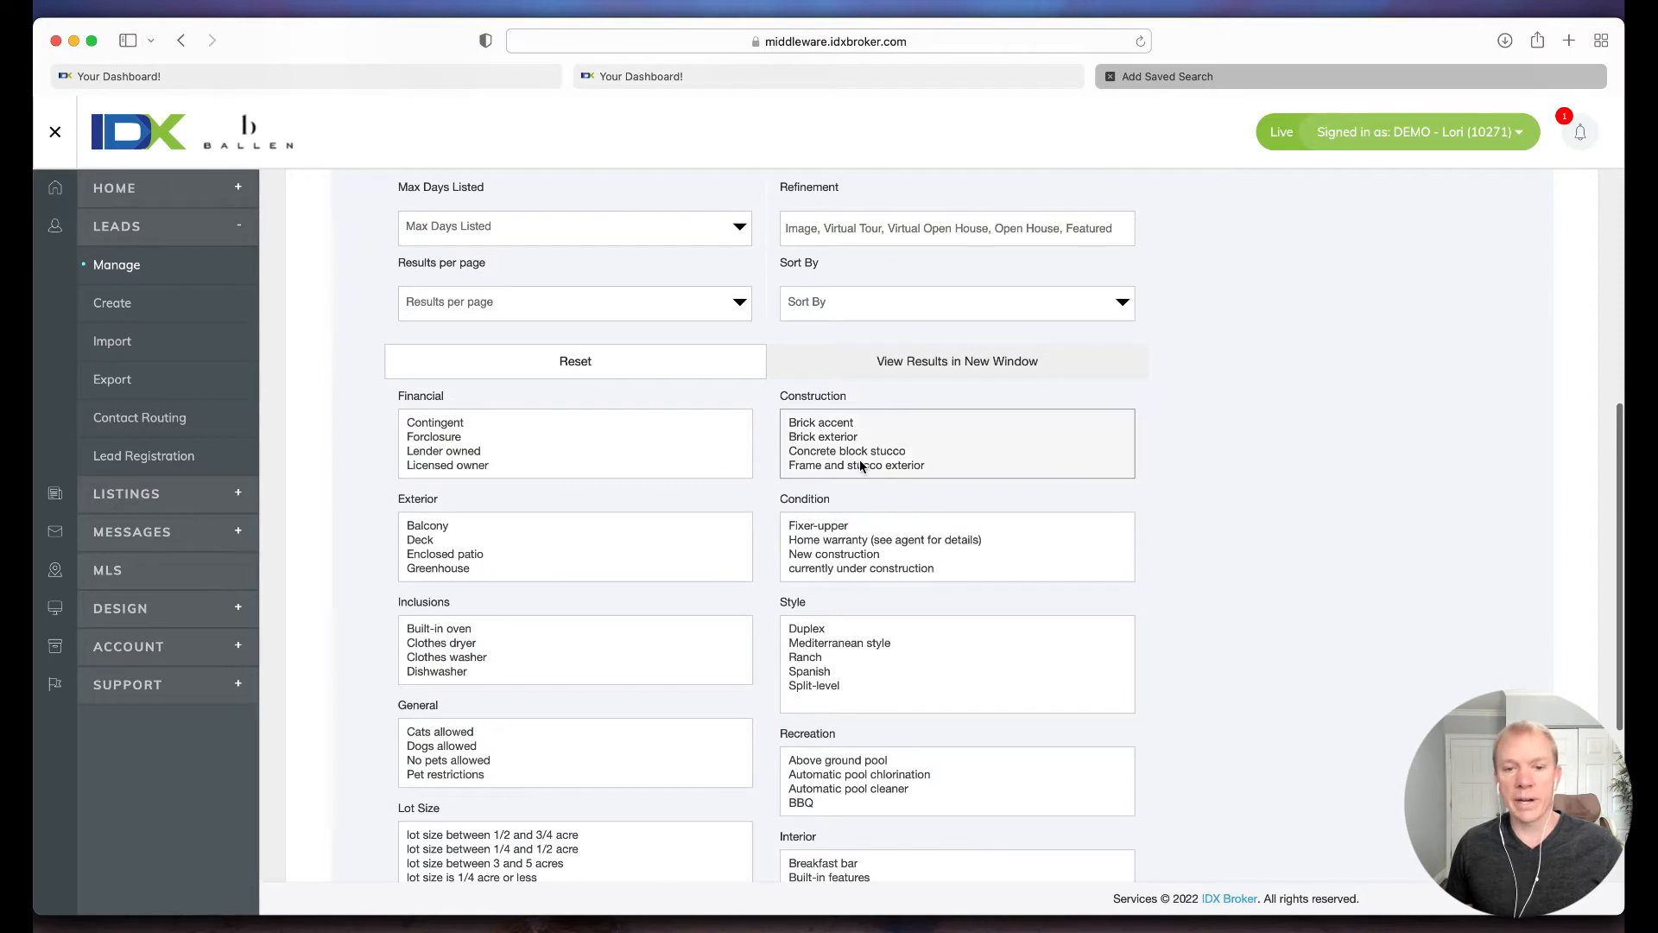
scroll(782, 626, "down", 1)
scroll(776, 635, "down", 2)
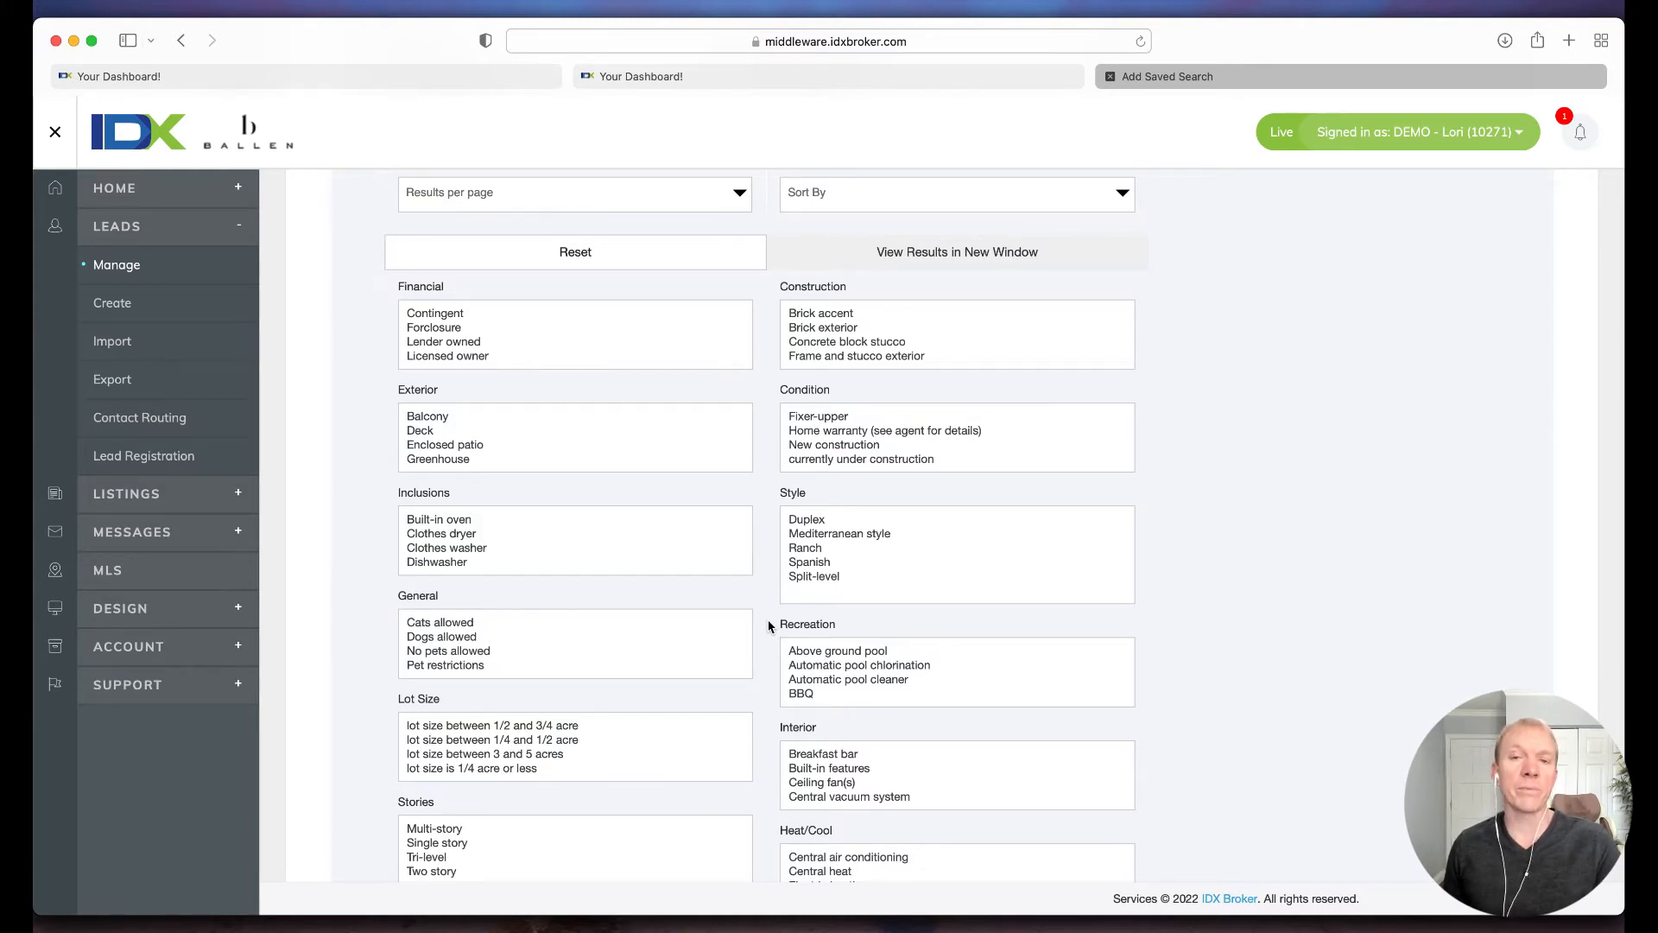
scroll(743, 628, "up", 4)
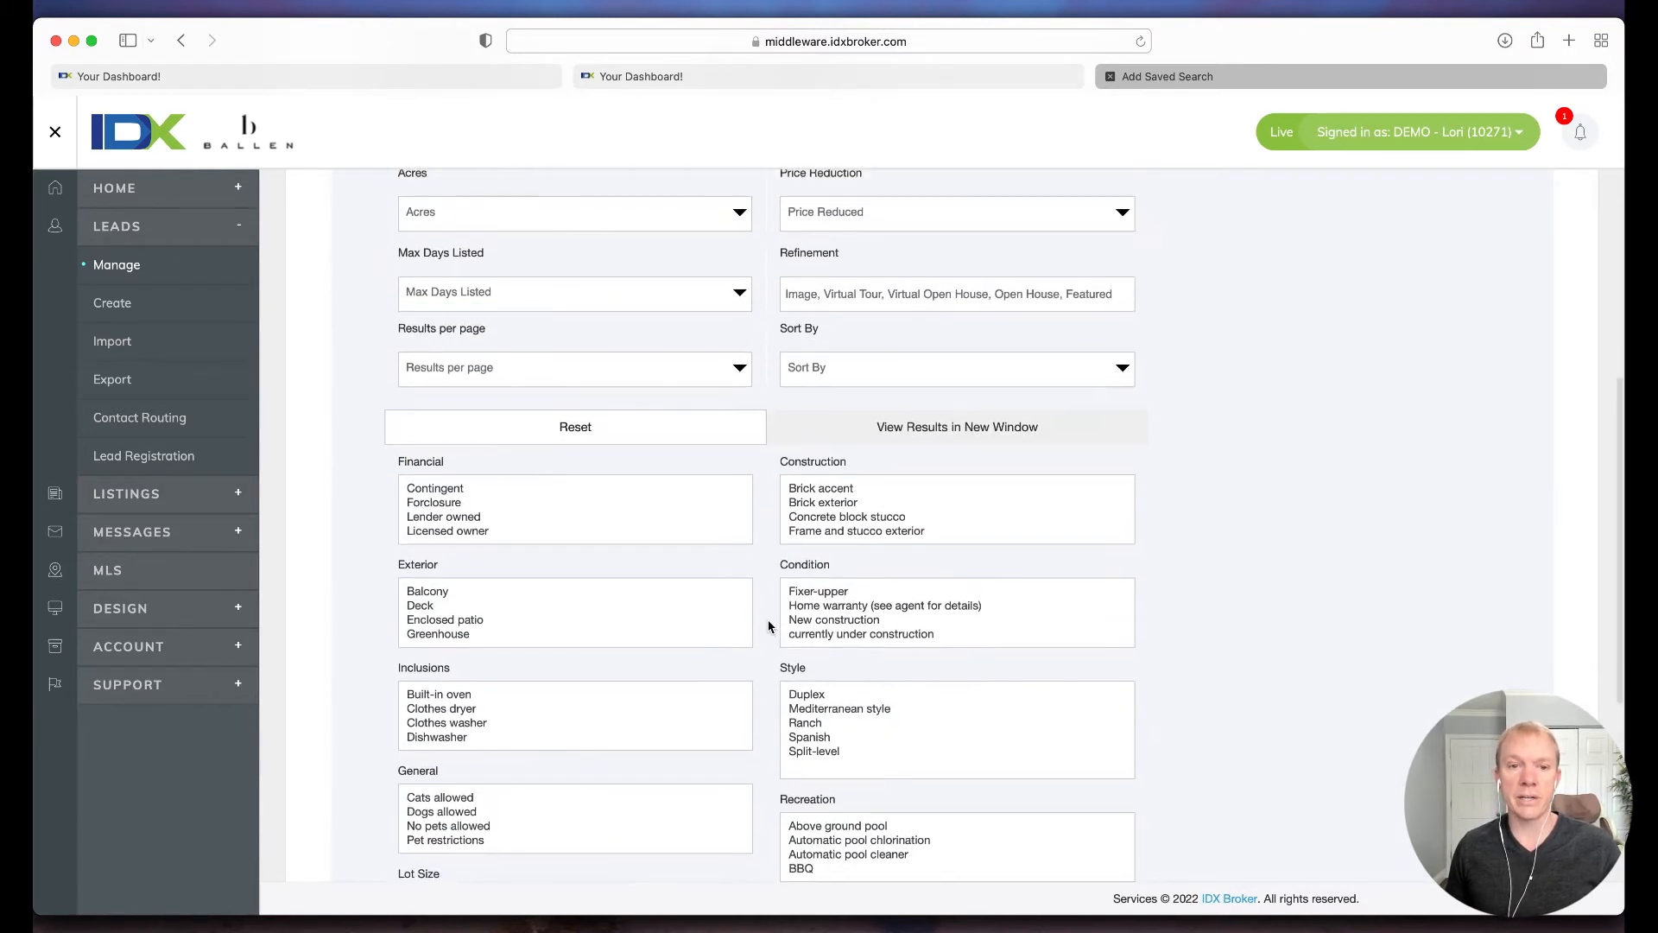
scroll(760, 547, "up", 8)
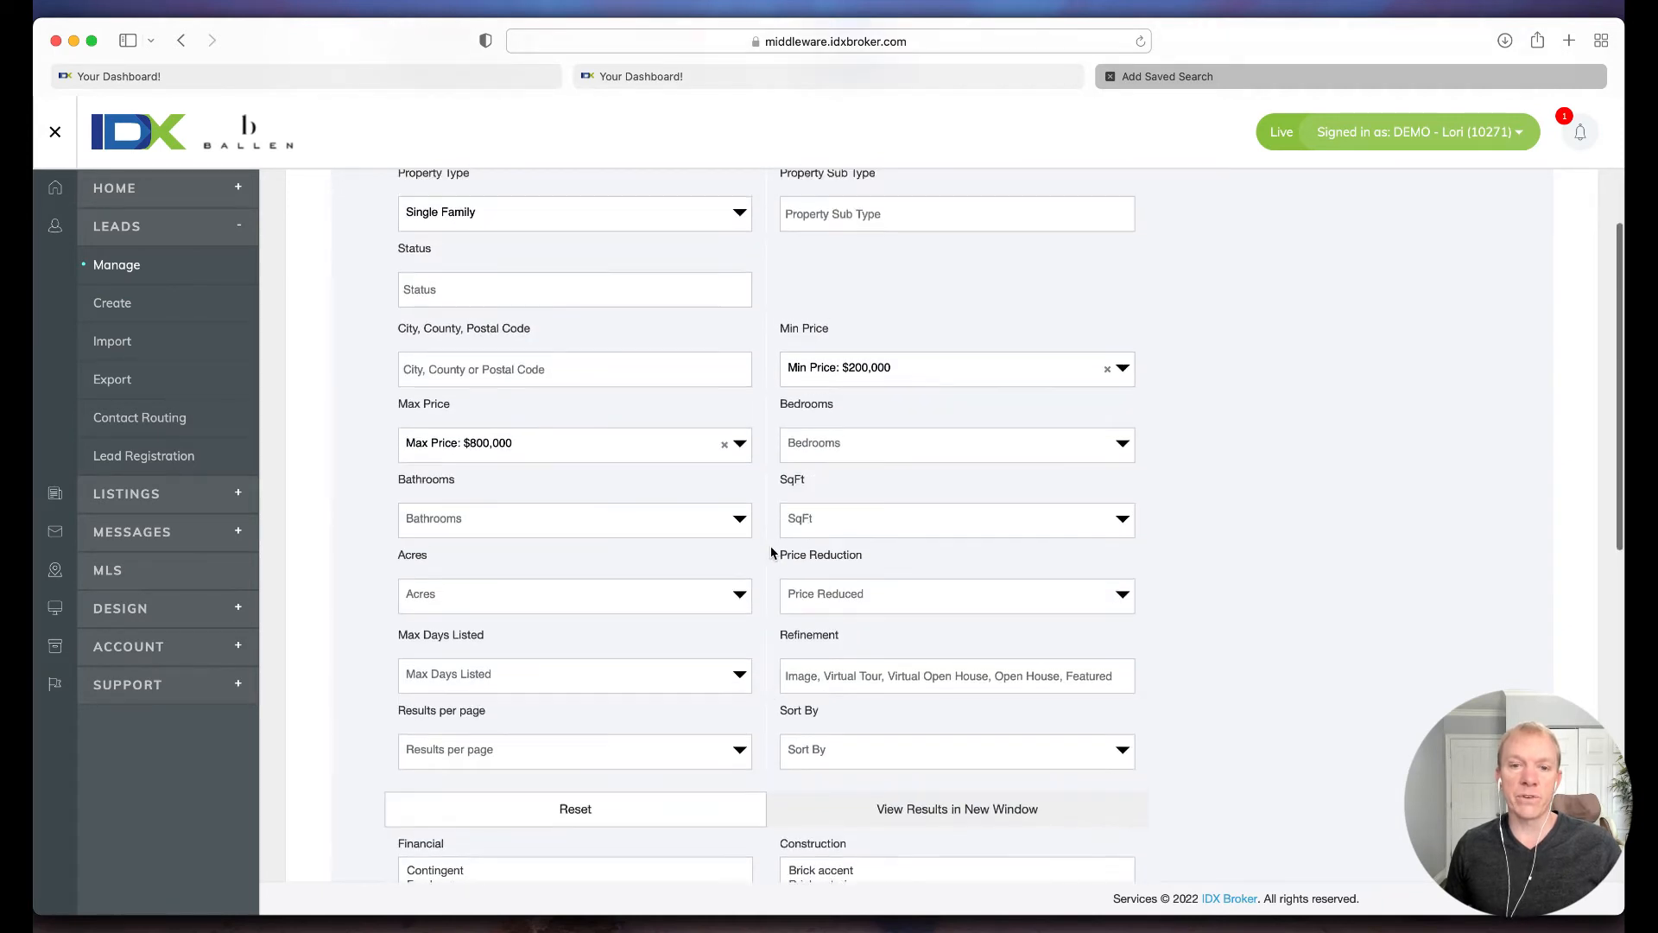
scroll(772, 553, "up", 1)
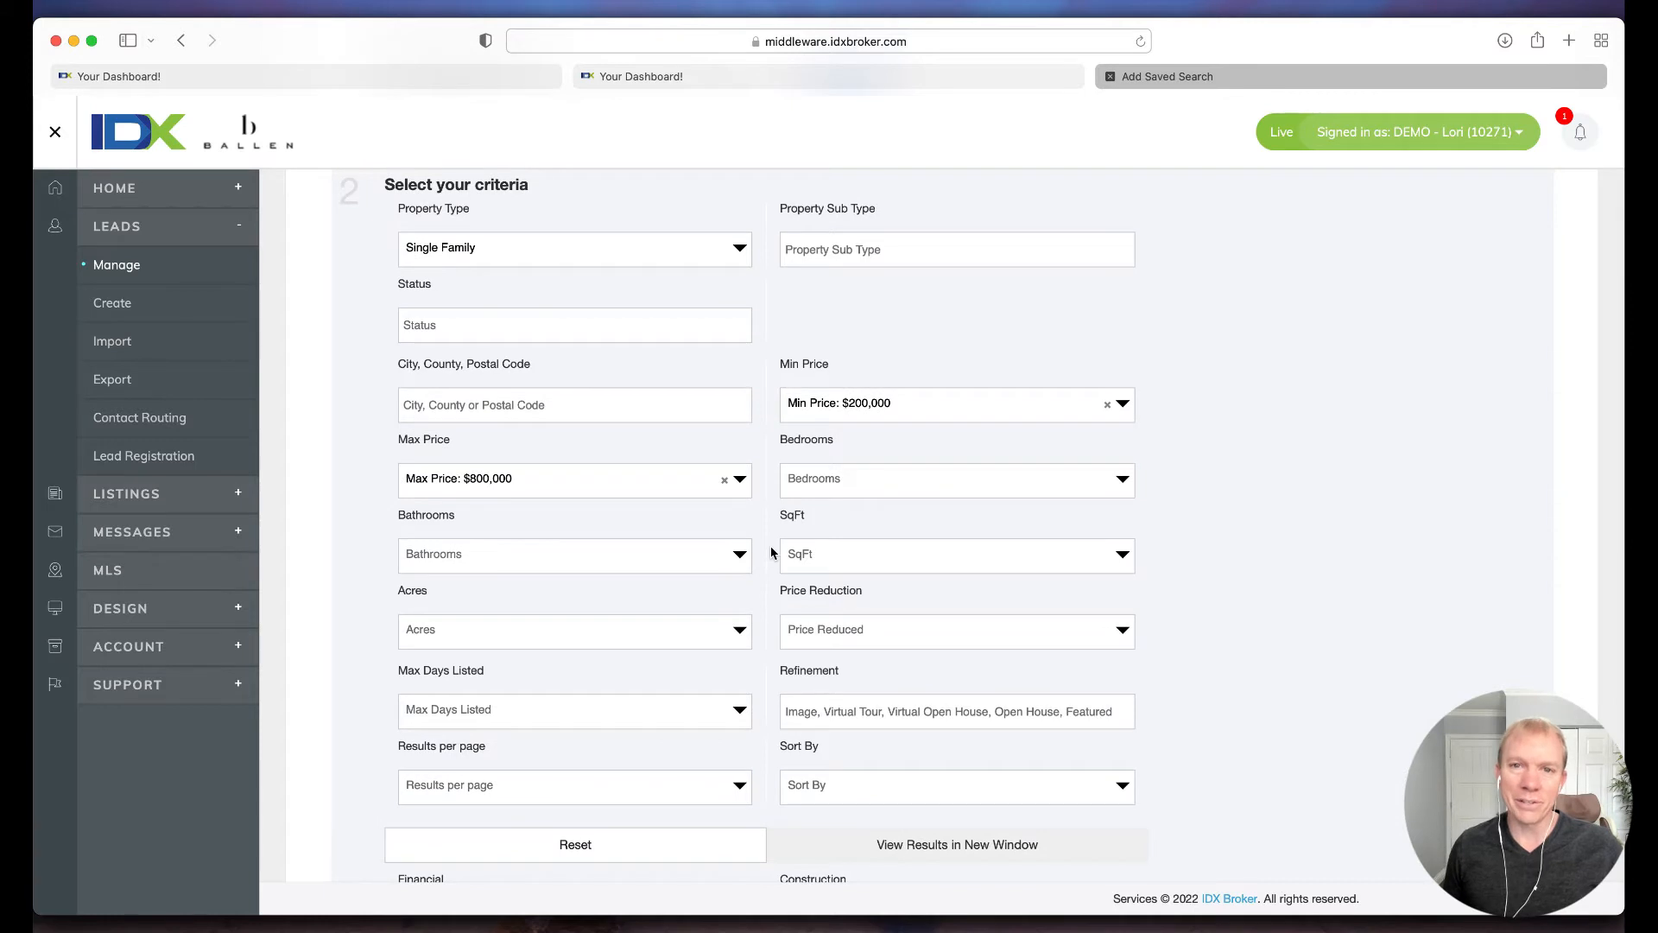
scroll(771, 545, "up", 2)
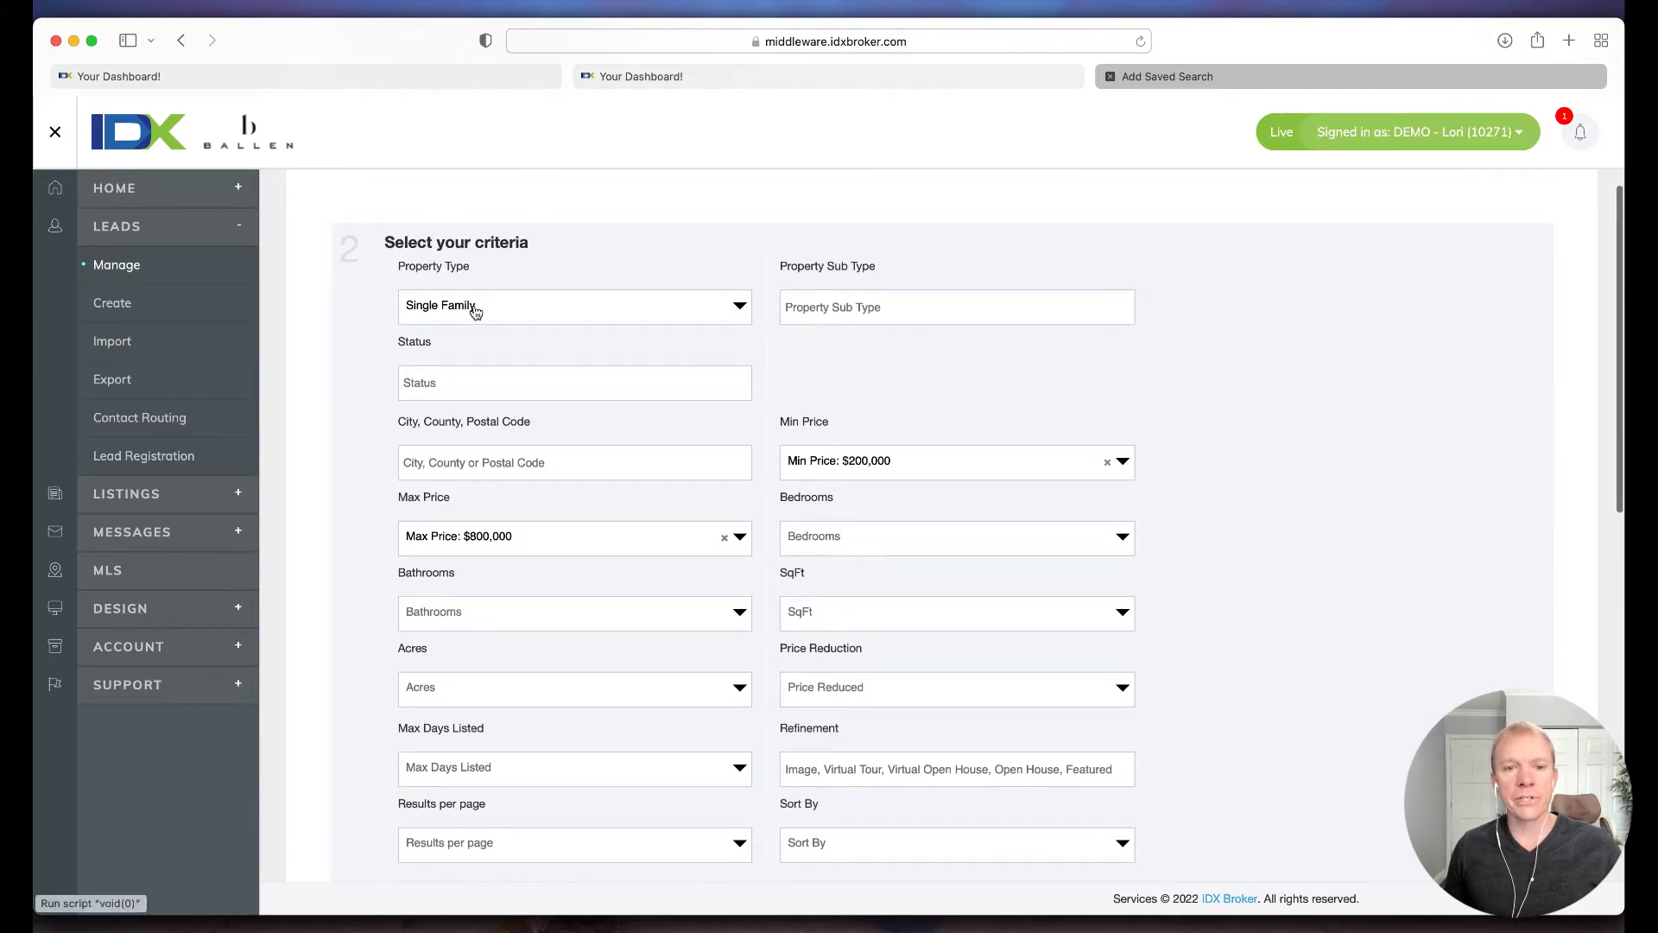
Step: Check the property sub type choices without selecting one and set the search's status criterion to A
left_click(872, 306)
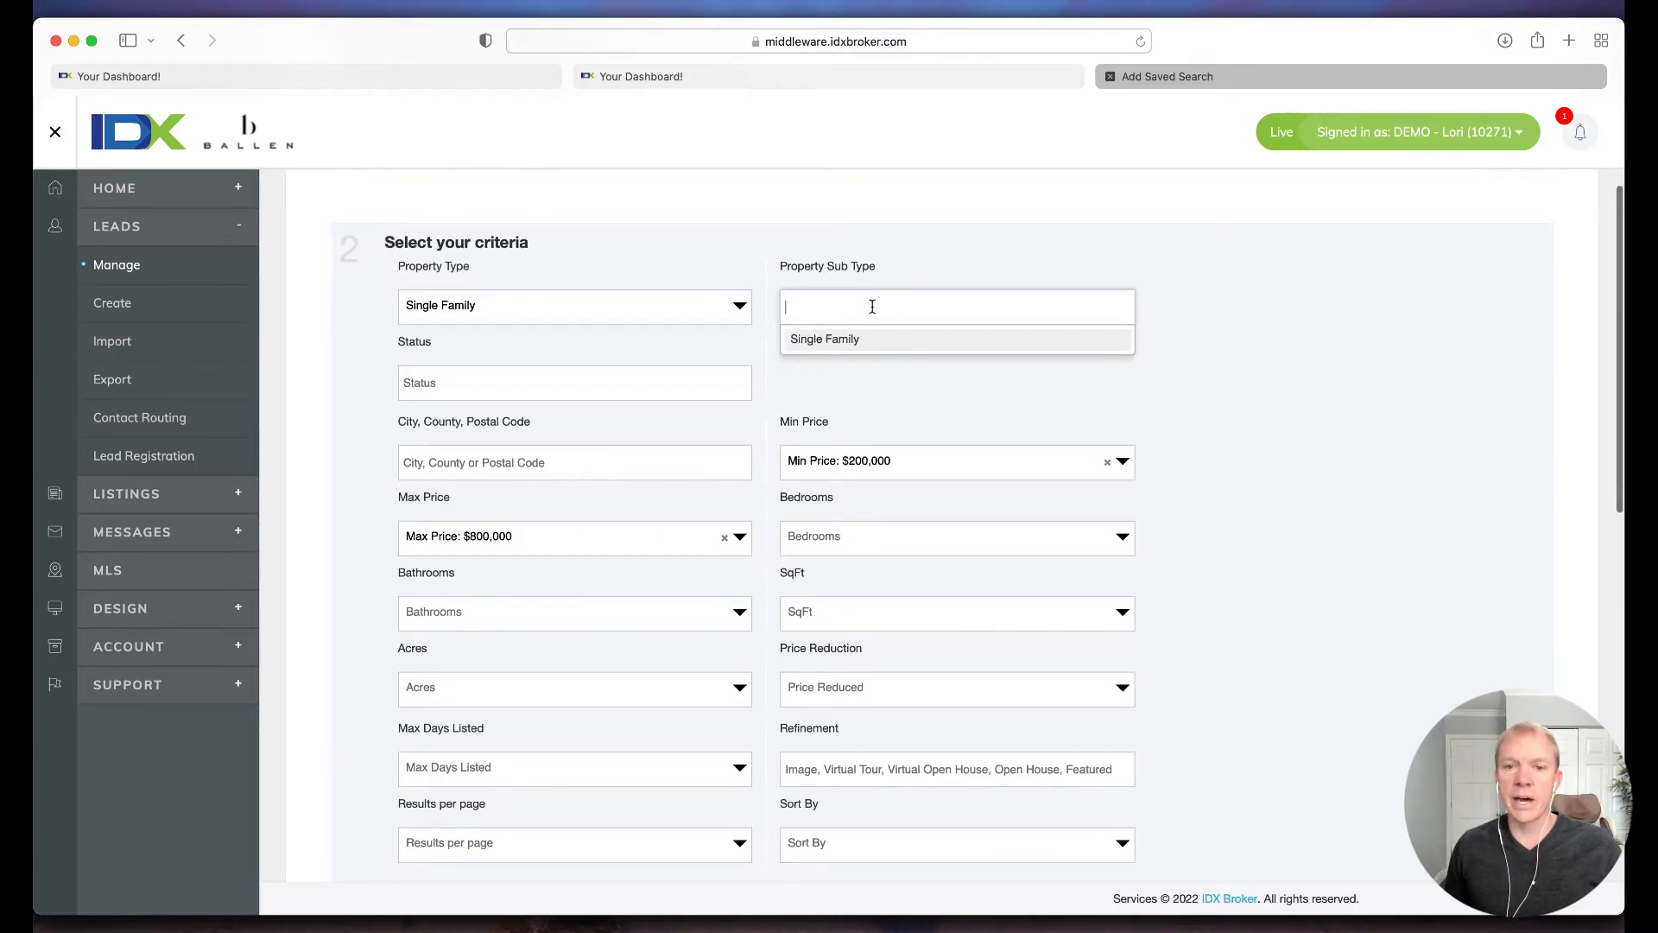
left_click(771, 309)
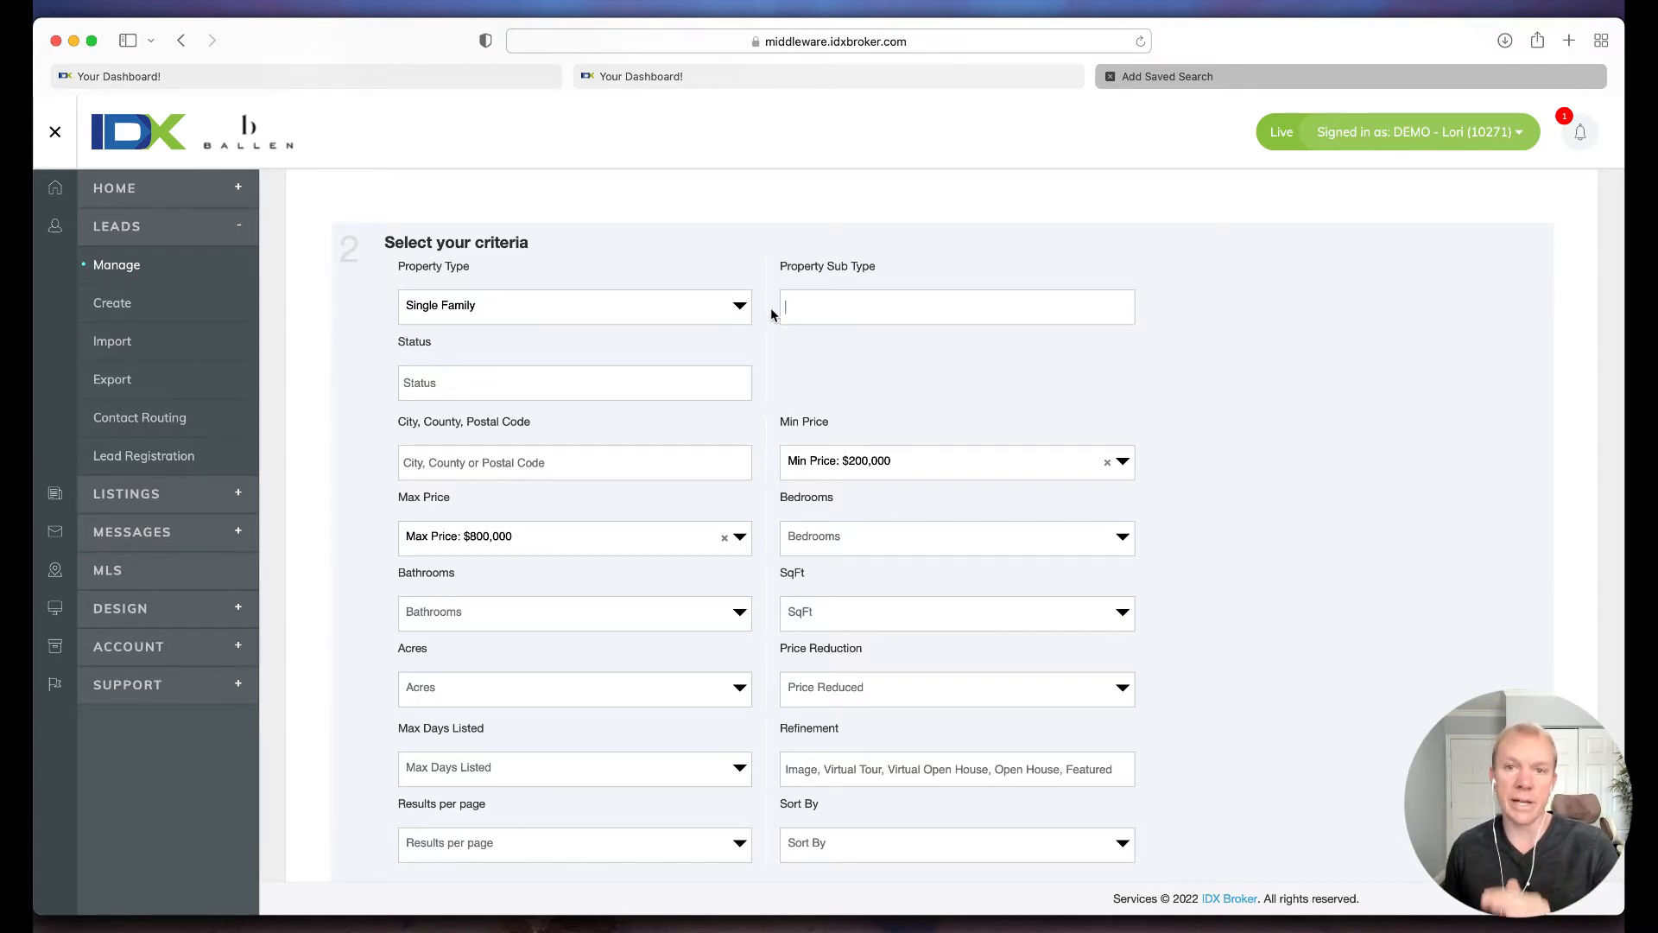
left_click(444, 381)
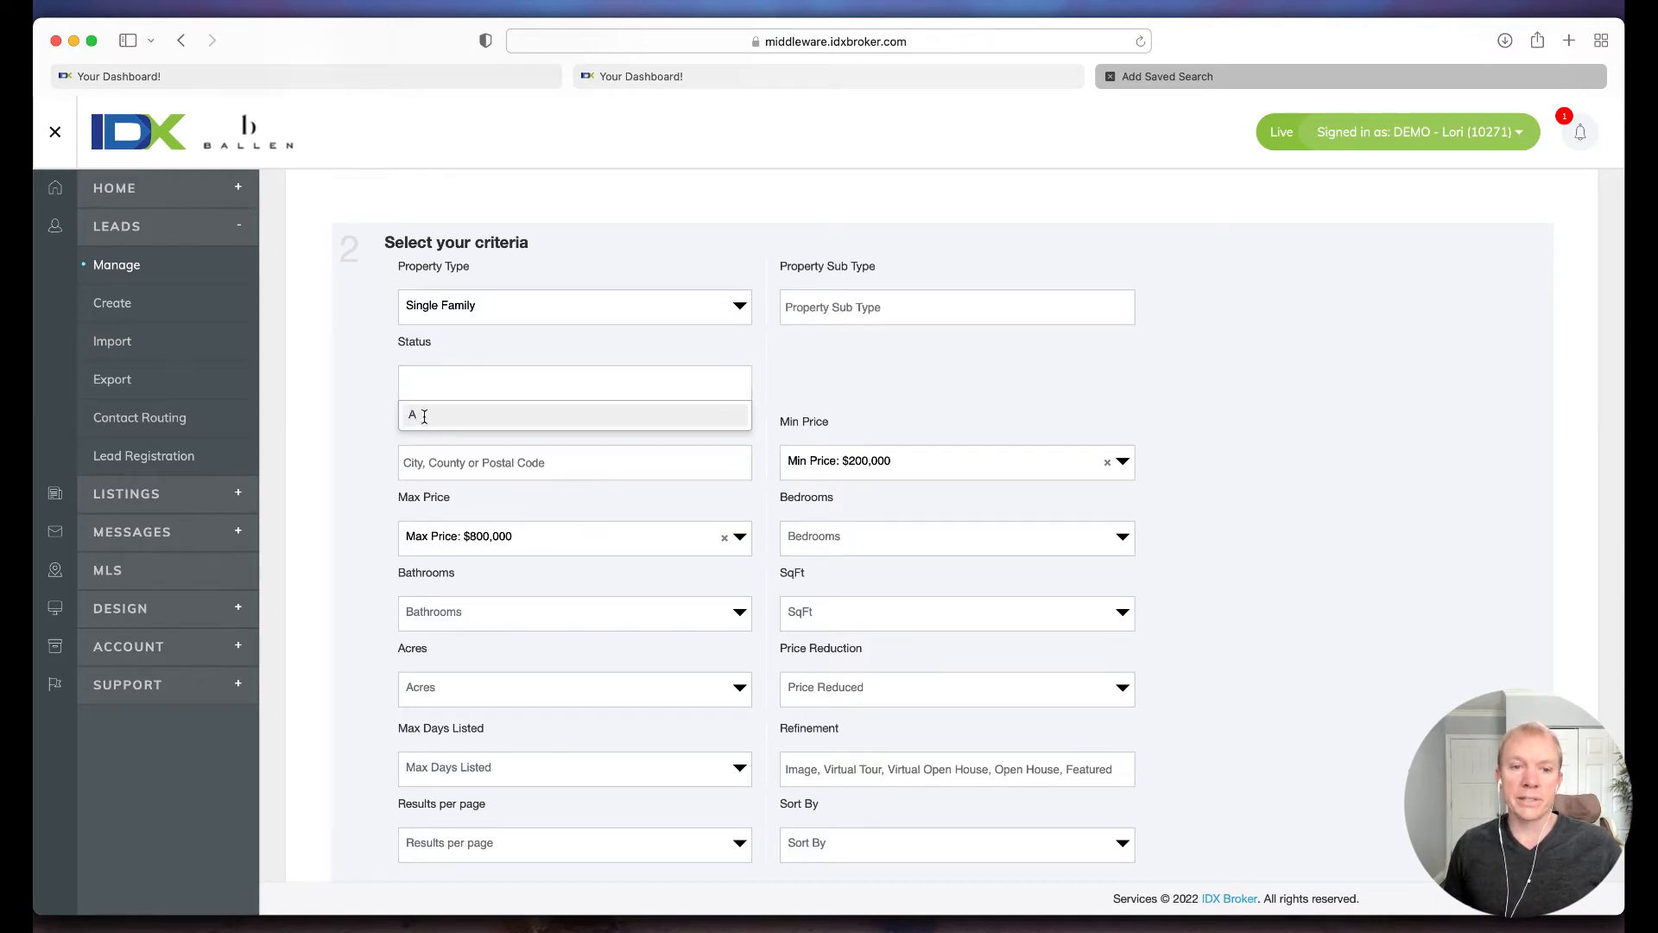
left_click(424, 415)
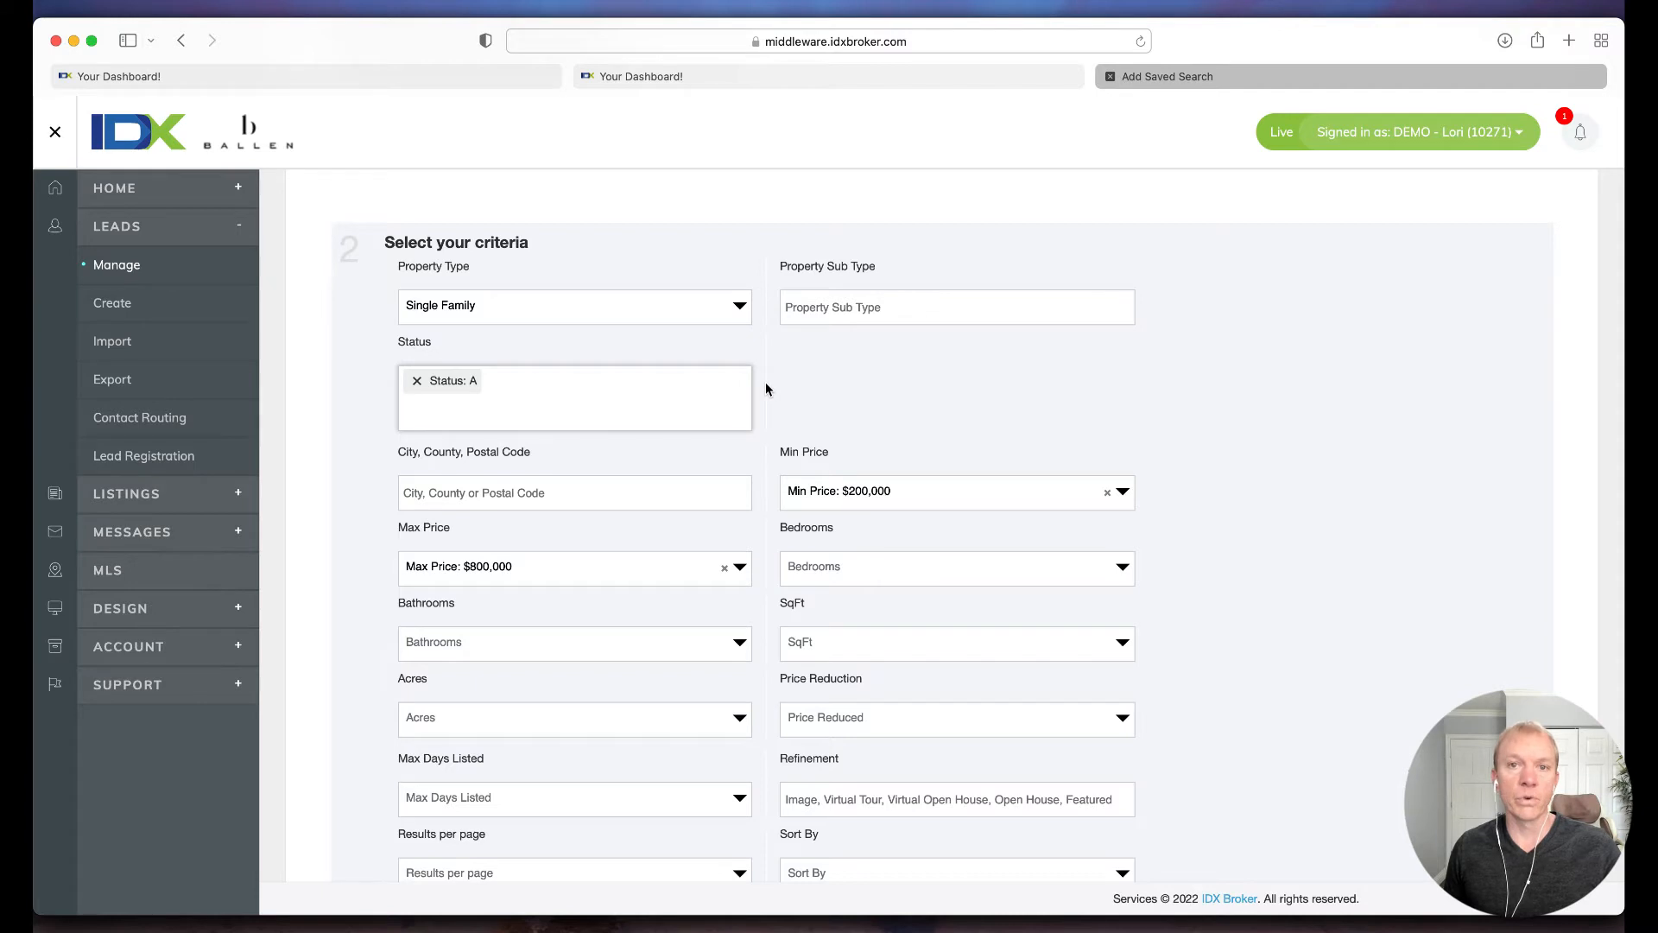
Step: Restrict the search location to postal code 32118
scroll(766, 381, "down", 3)
left_click(488, 398)
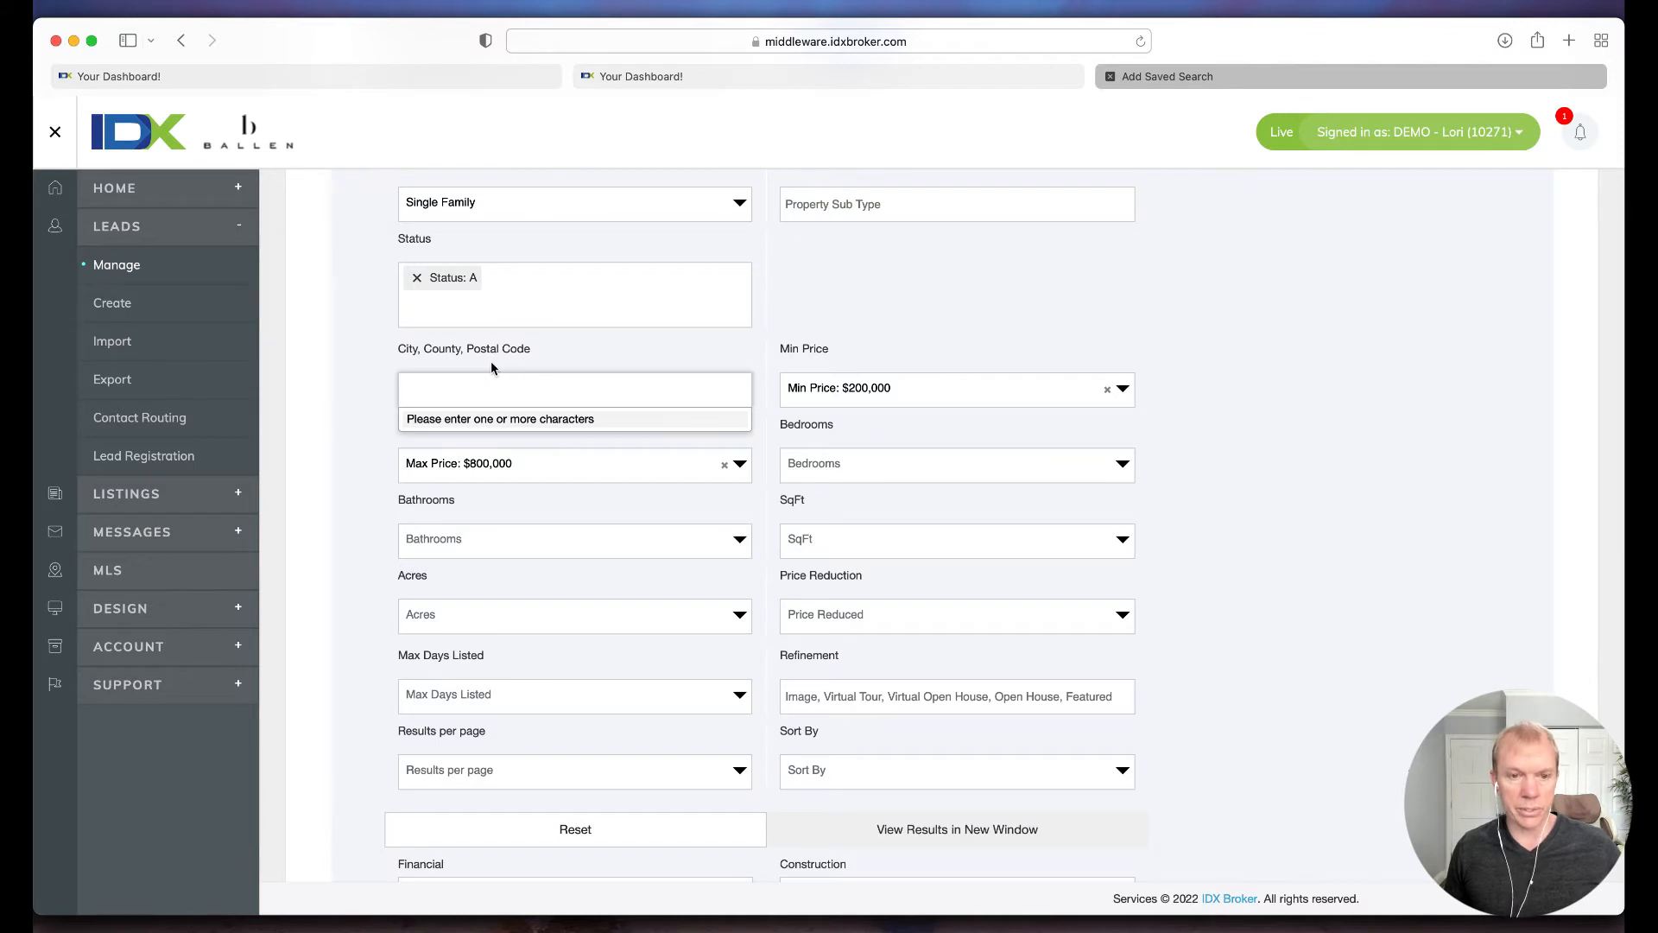
type("3")
scroll(467, 458, "down", 5)
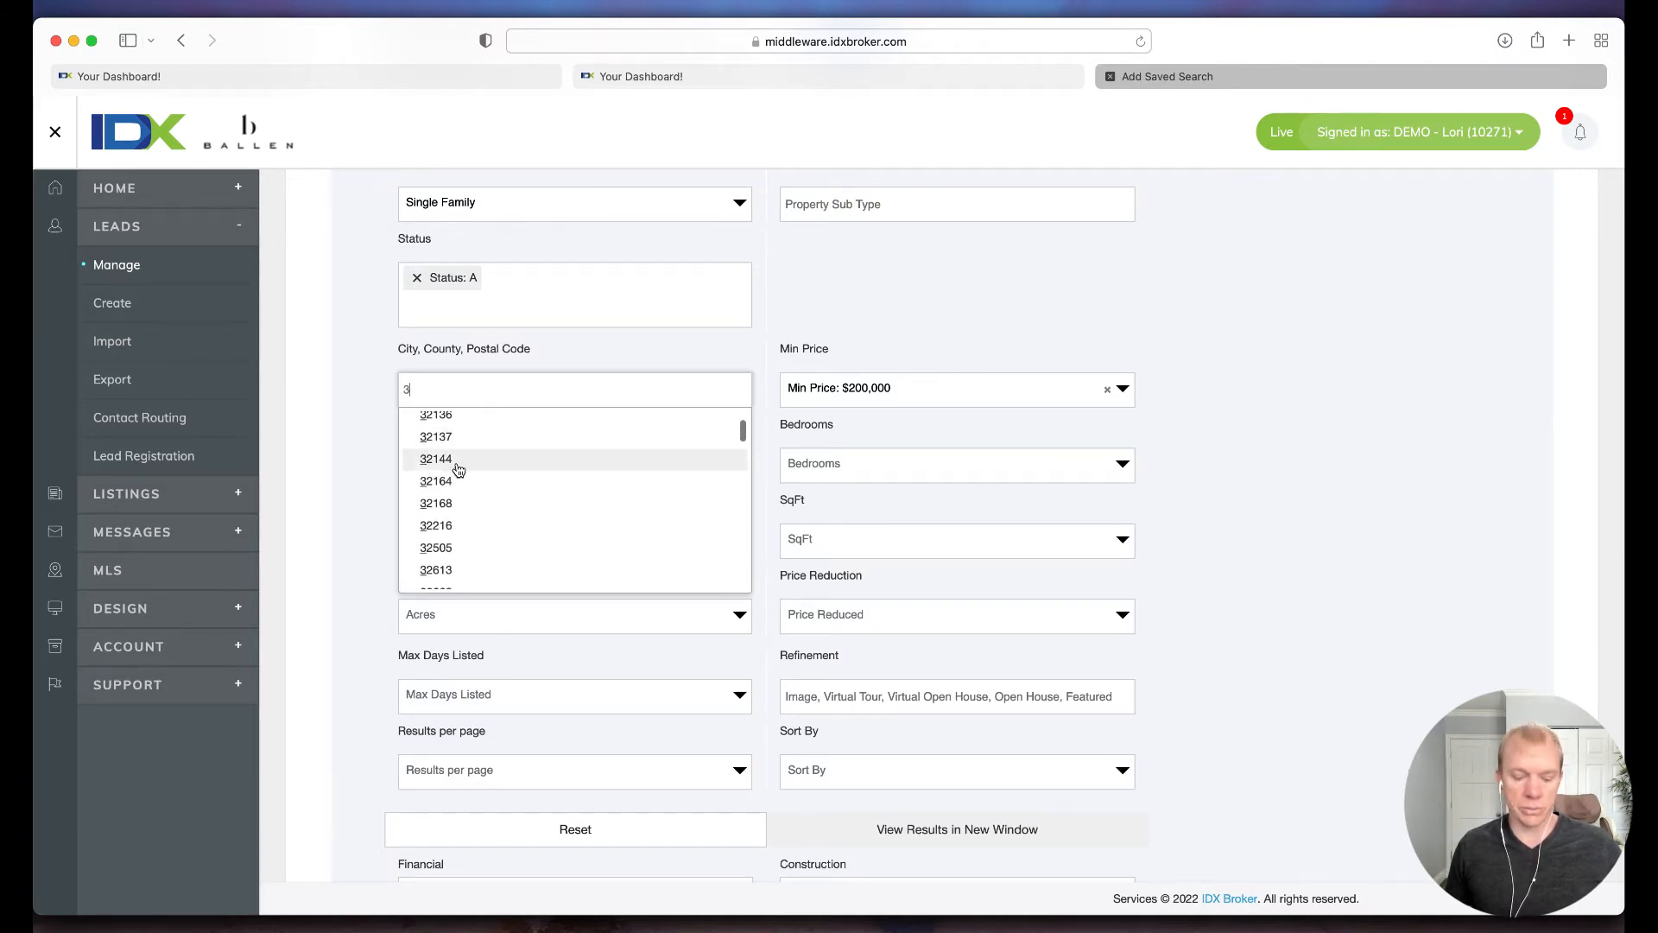
type("21")
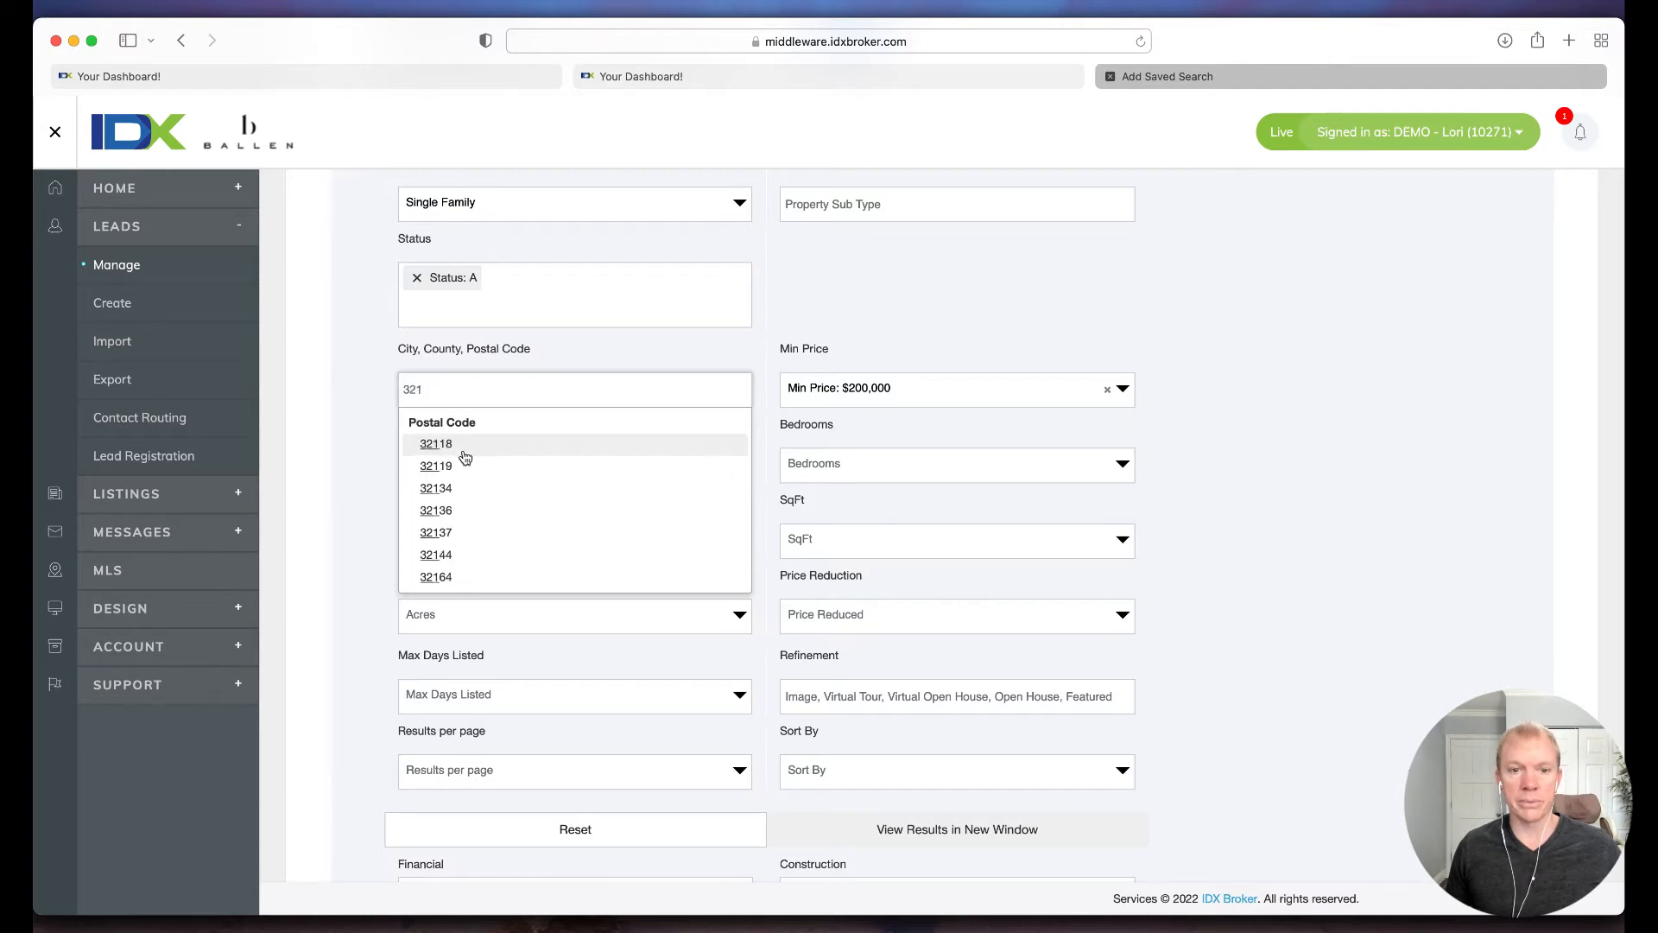
left_click(448, 444)
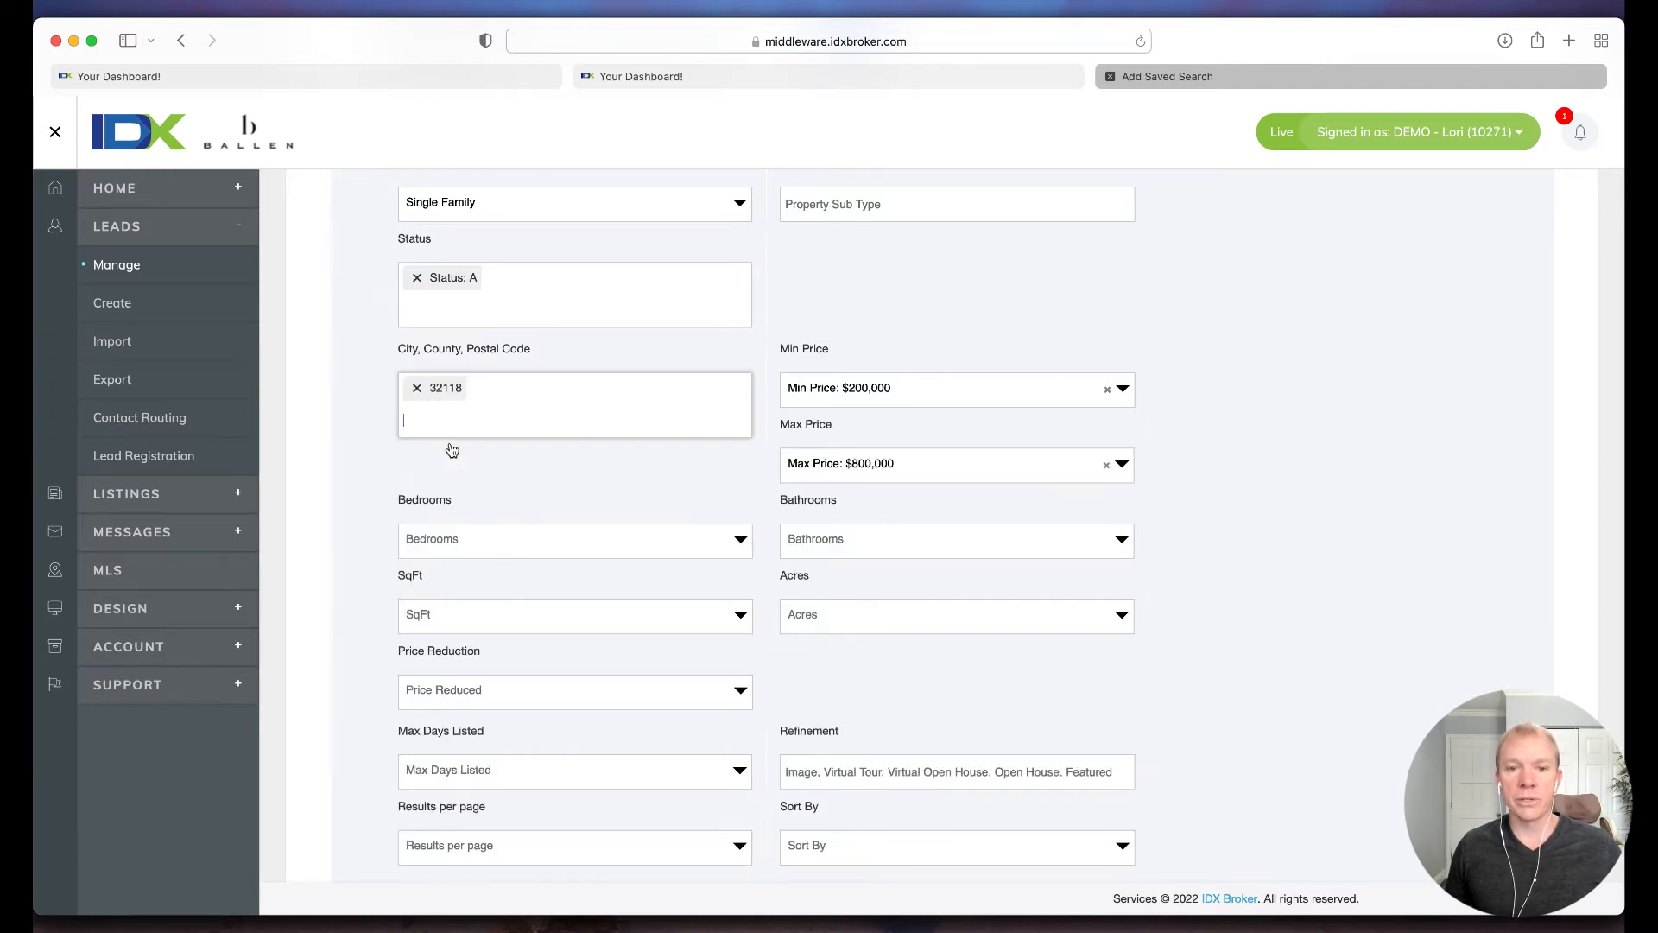
scroll(899, 396, "up", 1)
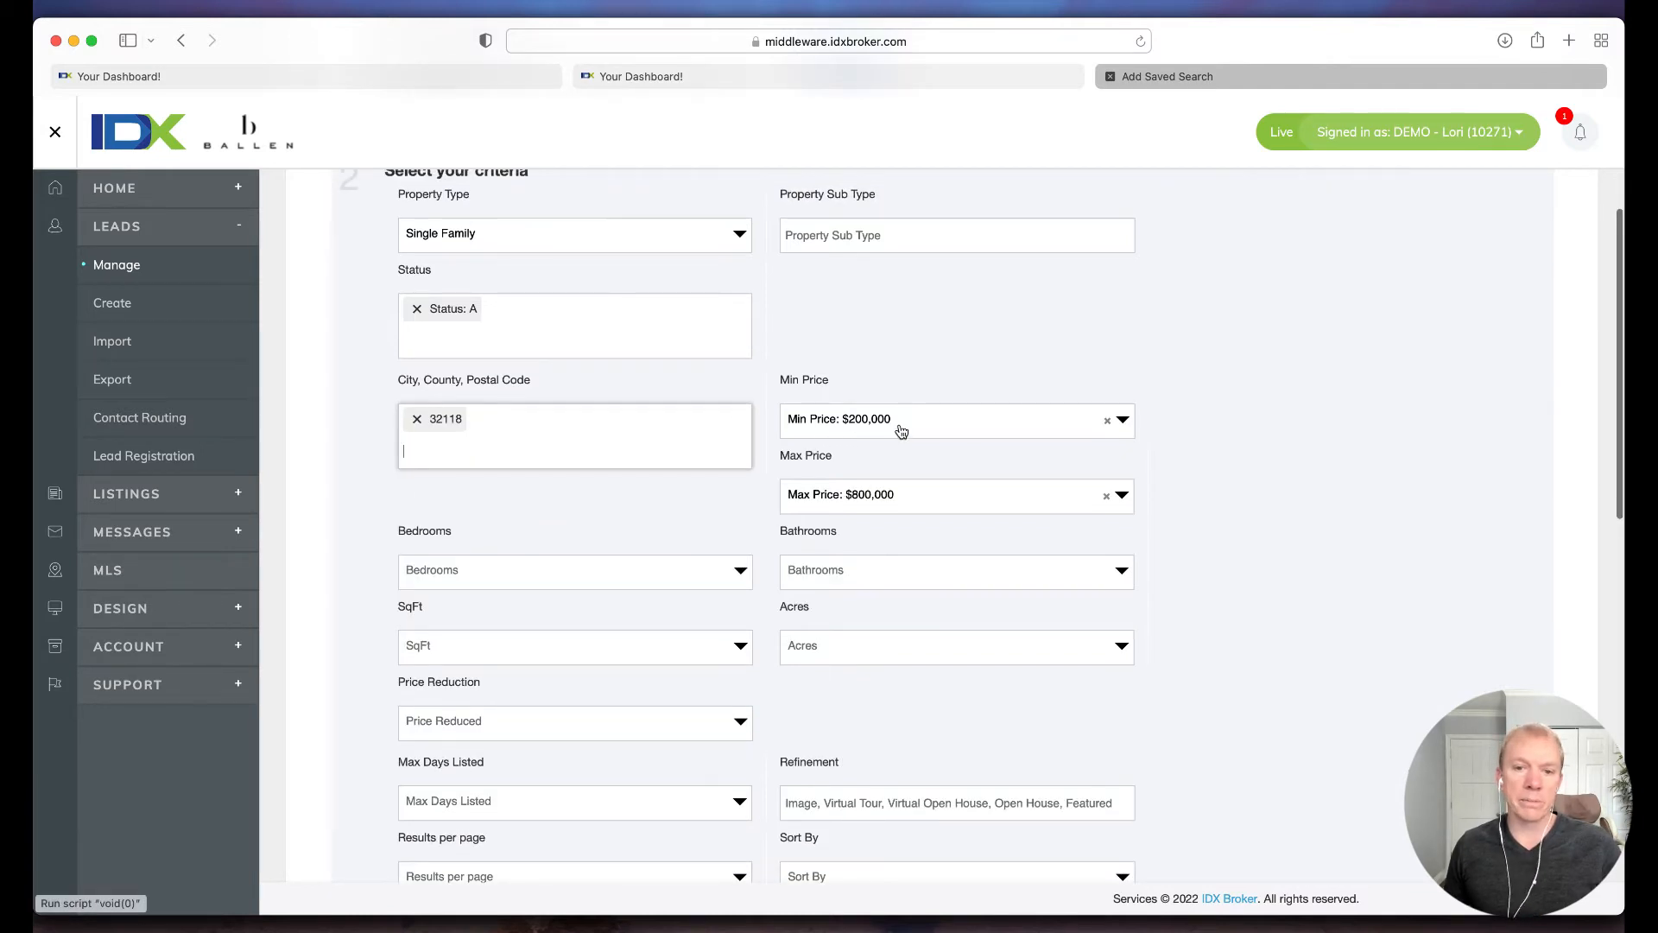
Step: Set the search's minimum bedrooms to 3+ and bathrooms to 3+
scroll(903, 430, "down", 2)
scroll(593, 492, "down", 2)
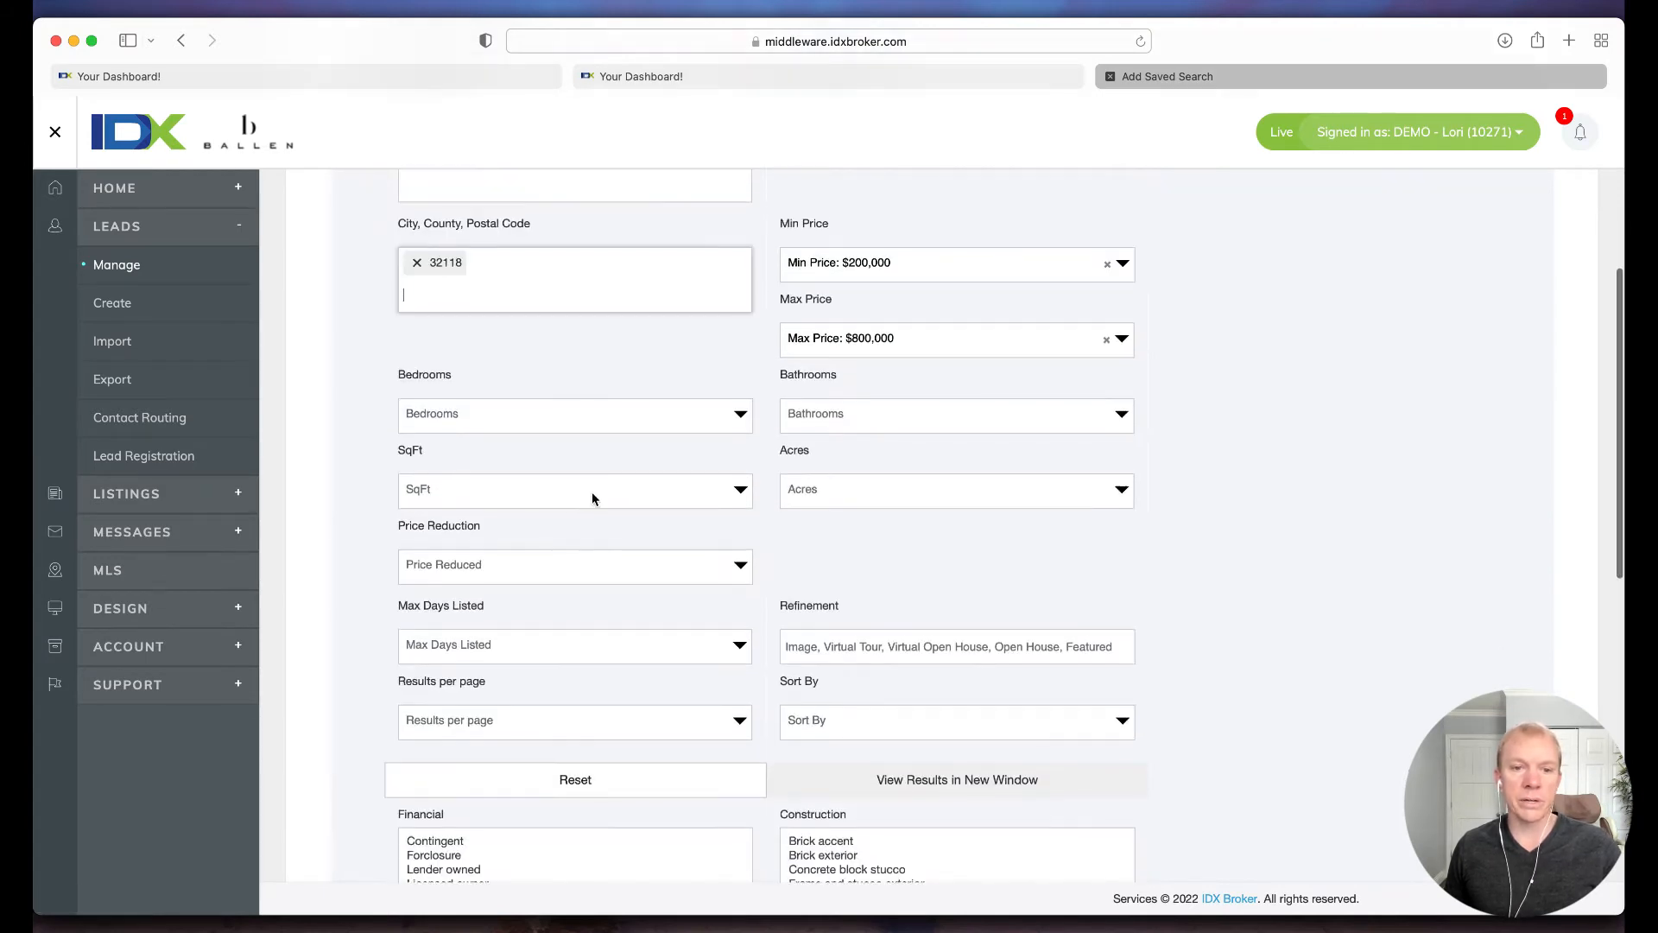
left_click(542, 430)
left_click(522, 560)
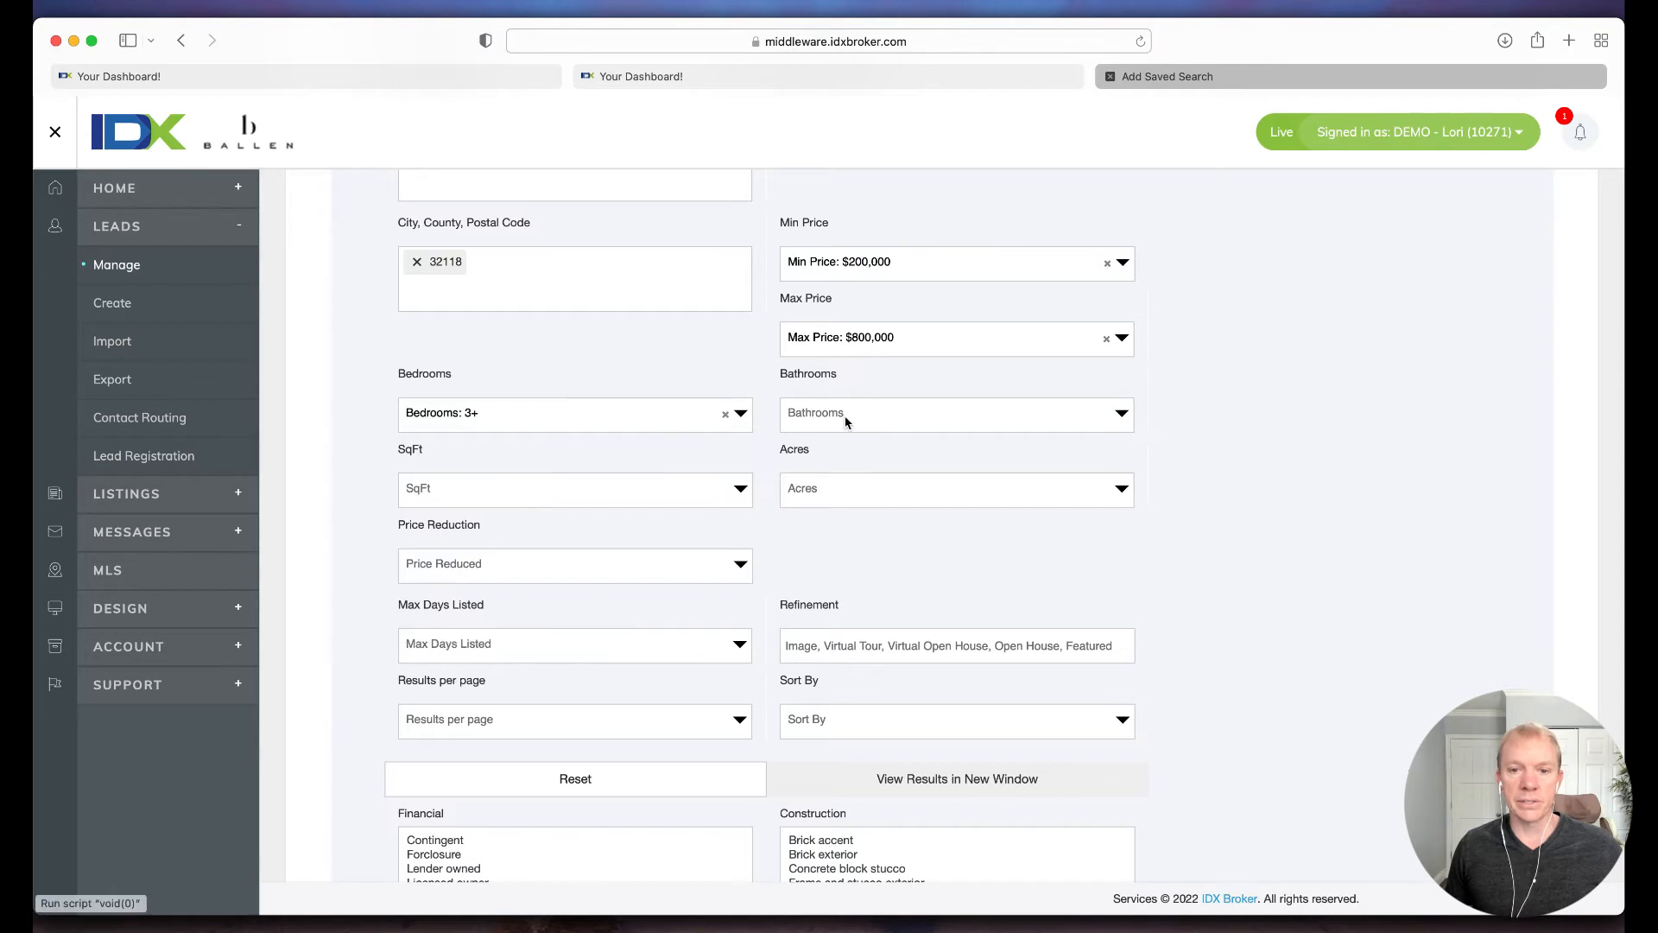
left_click(844, 418)
left_click(838, 539)
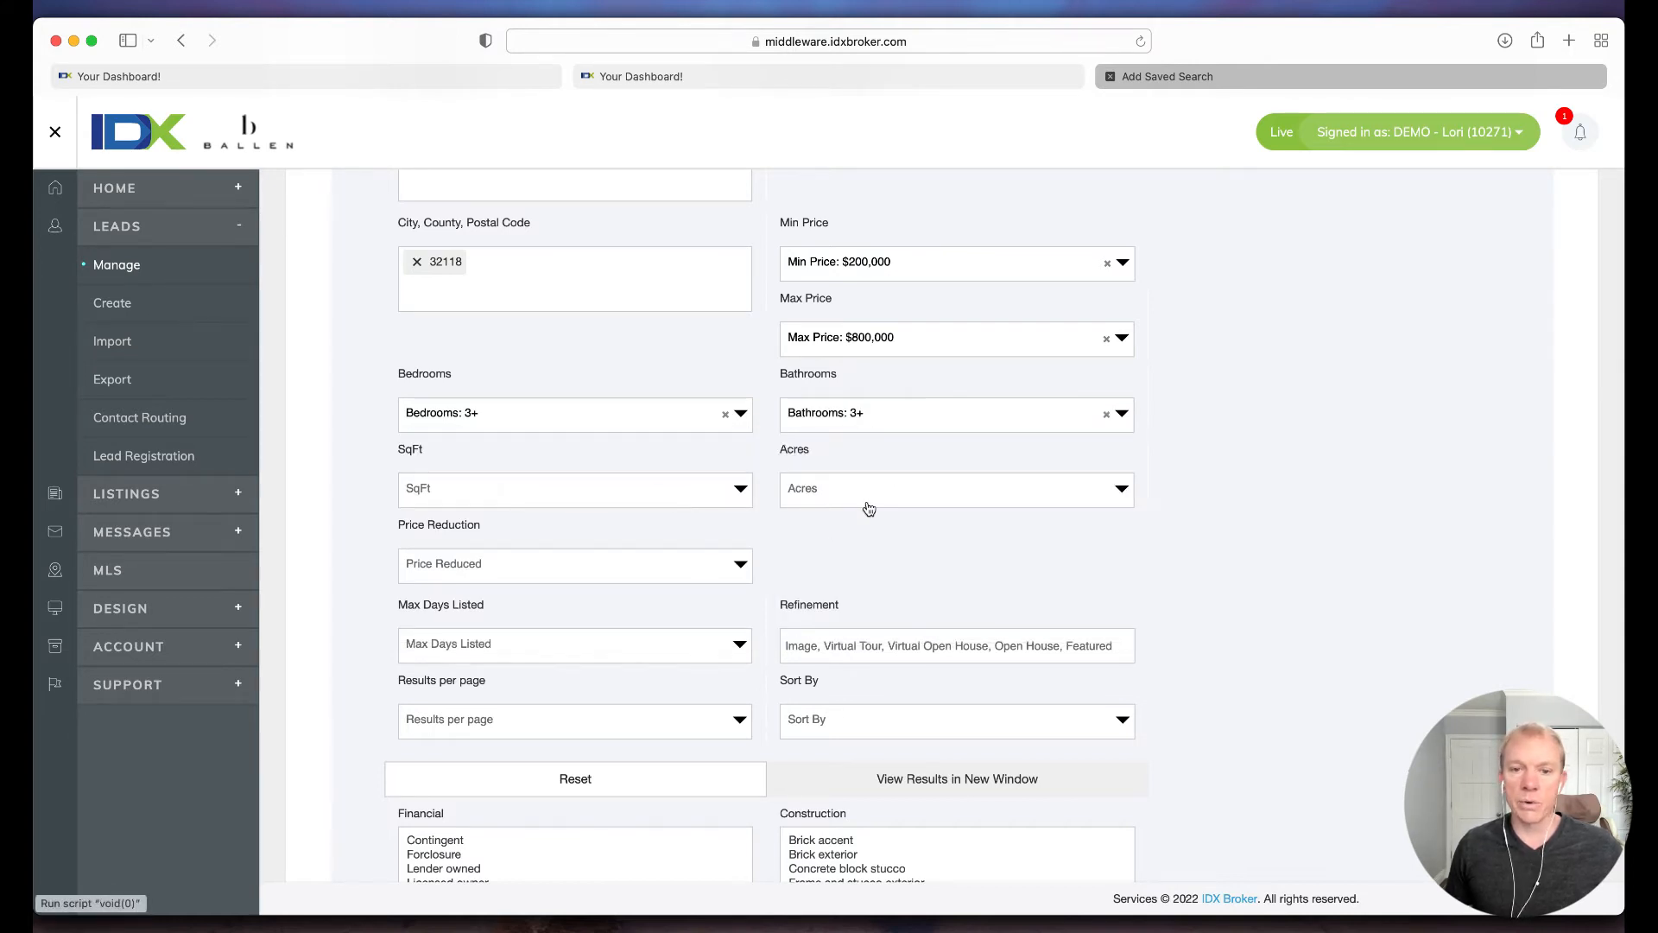
Step: Examine the price reduction, max days listed and sort order options without selecting any
scroll(869, 508, "down", 1)
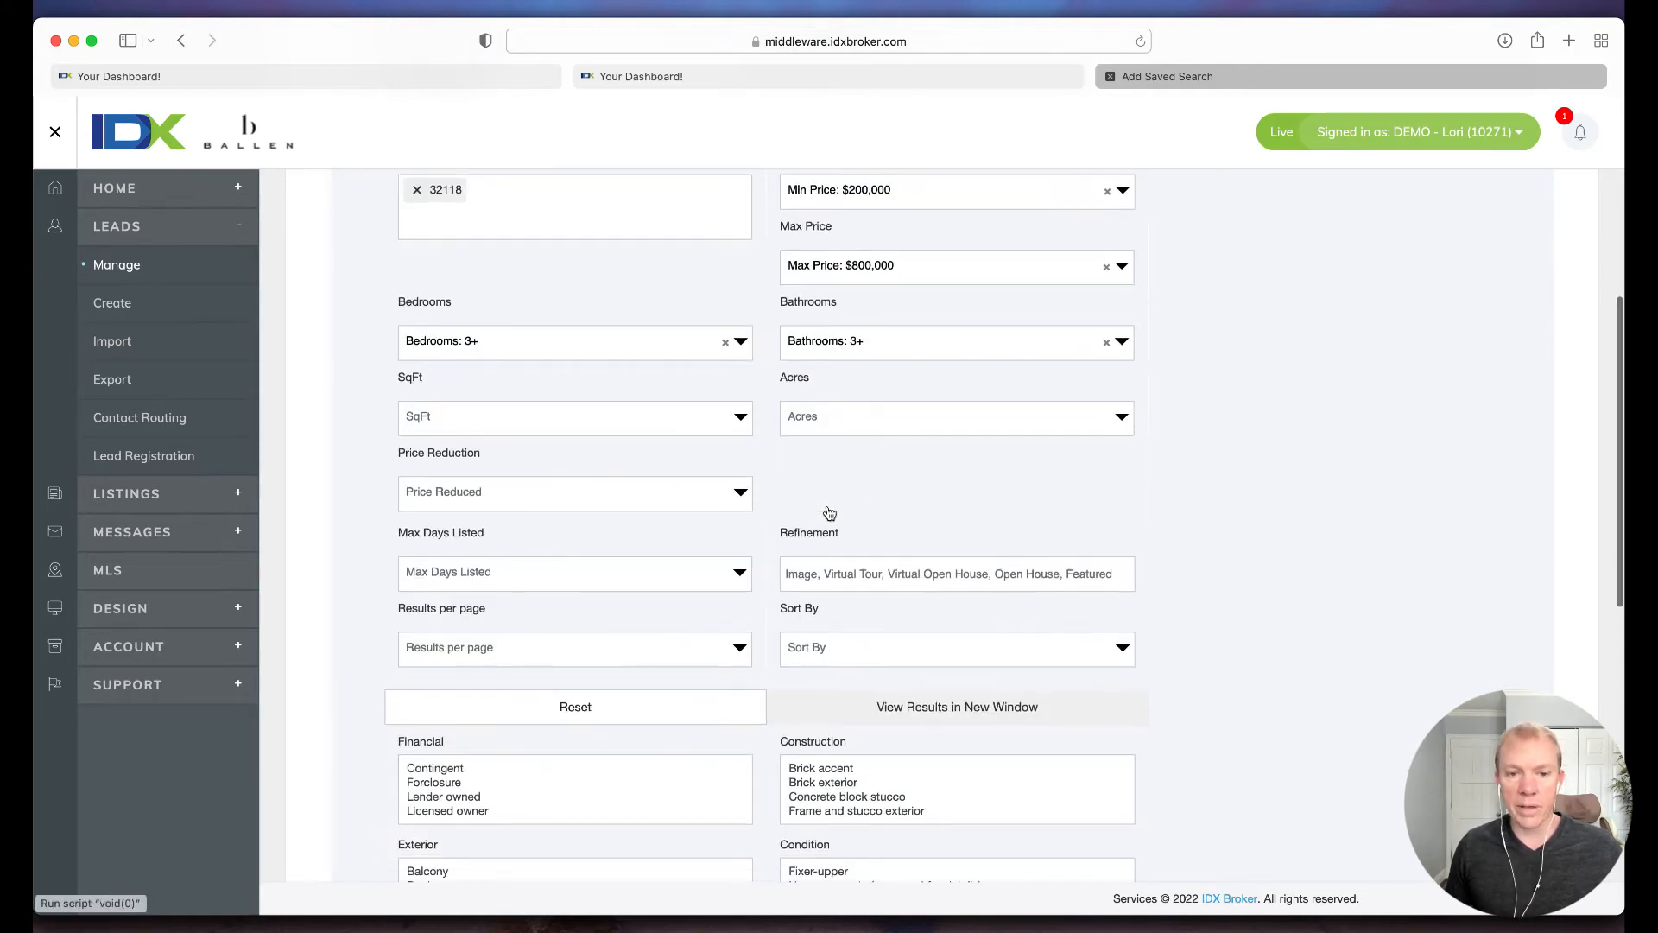
left_click(549, 493)
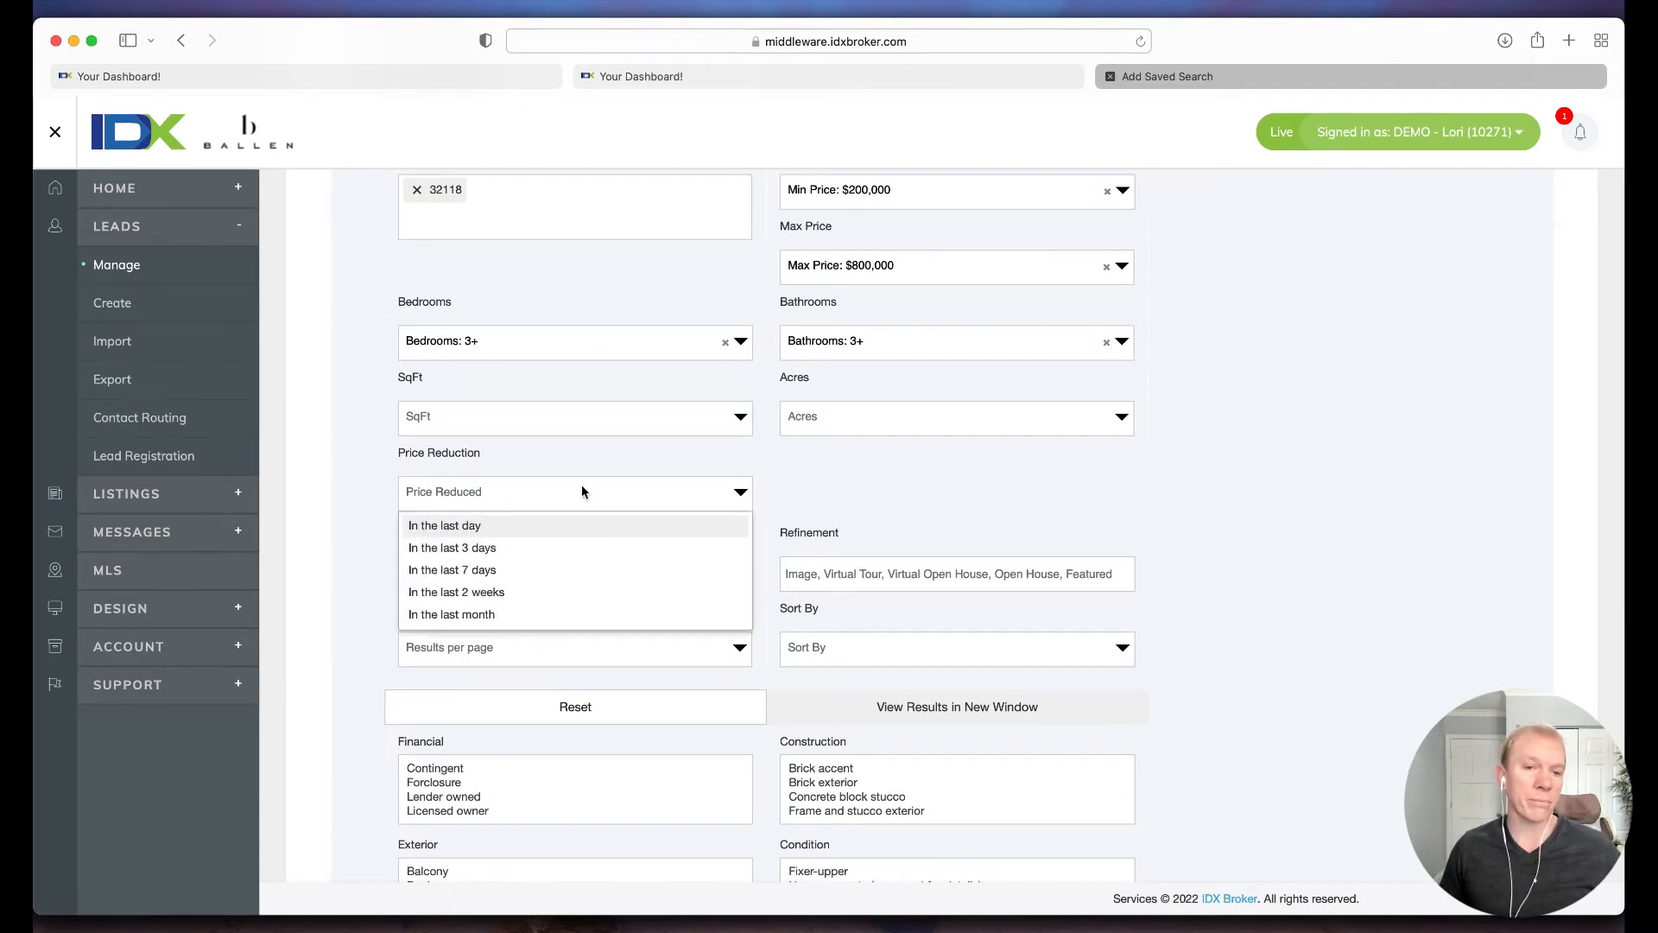
scroll(779, 473, "down", 1)
left_click(777, 476)
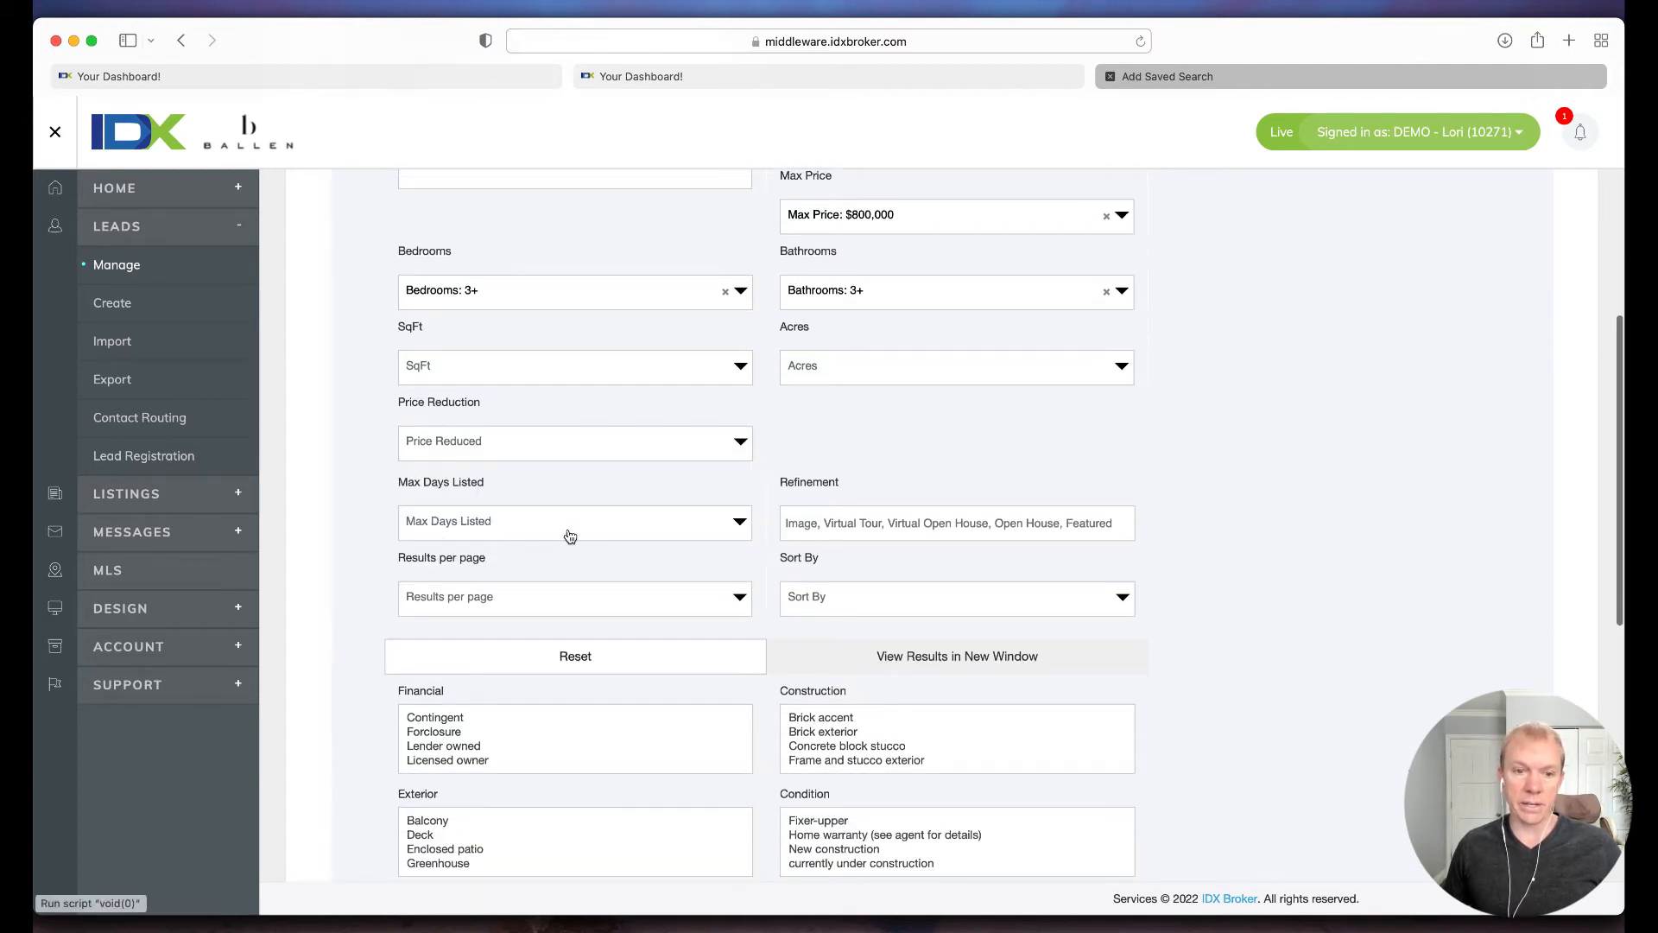
left_click(567, 536)
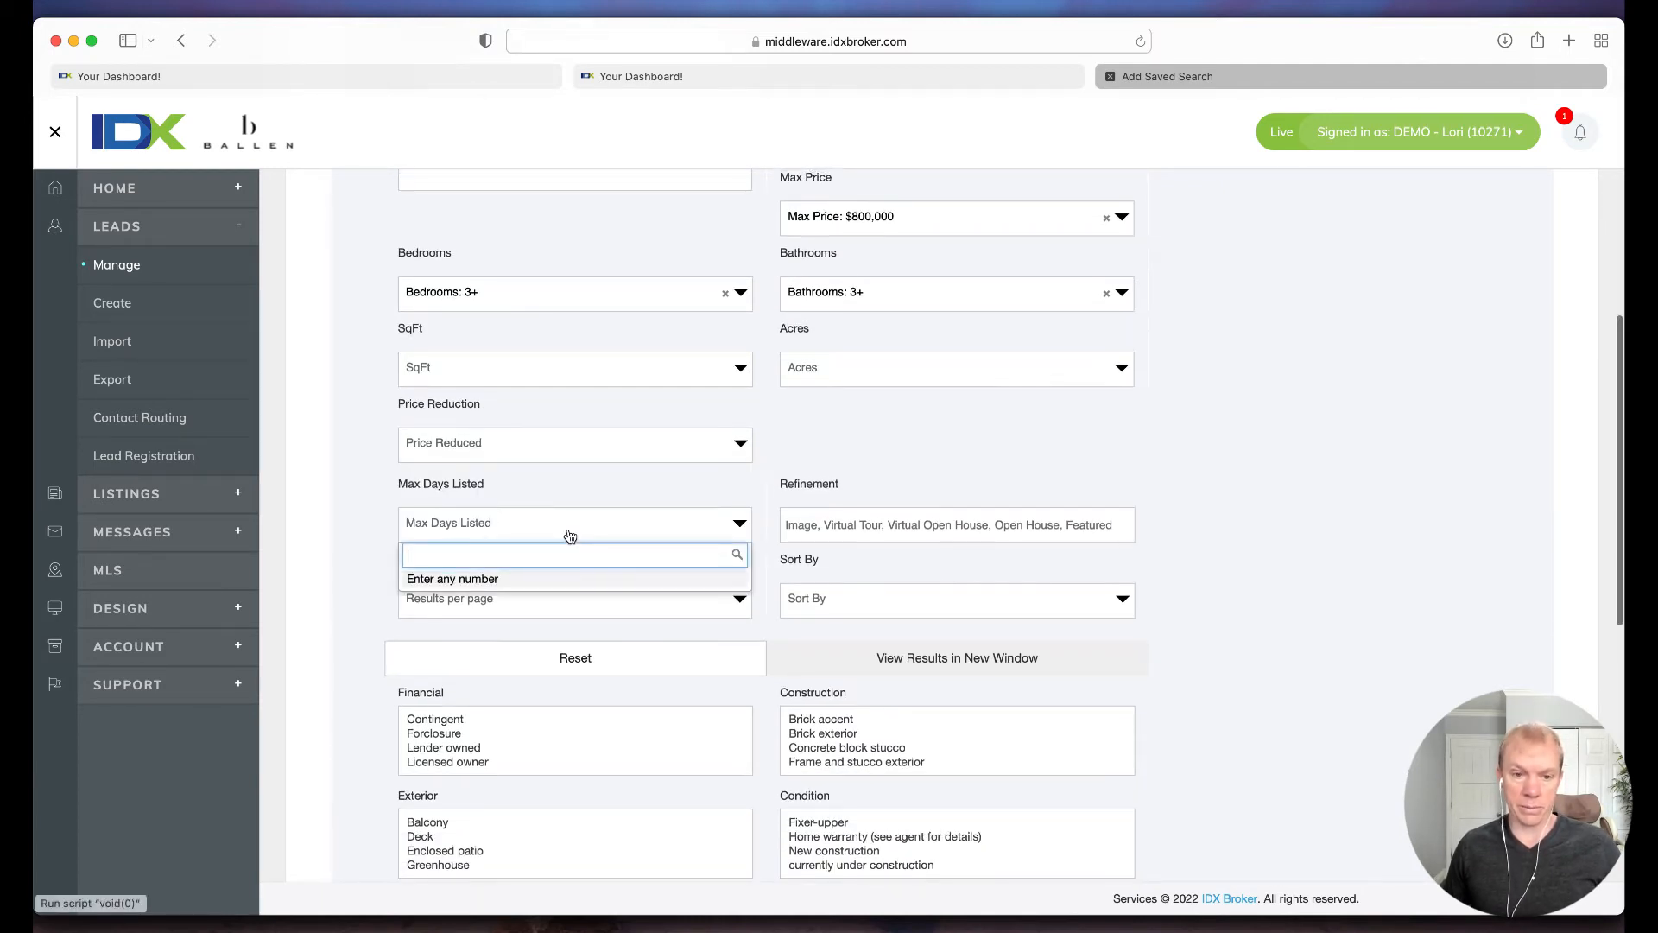
left_click(773, 468)
scroll(757, 496, "down", 1)
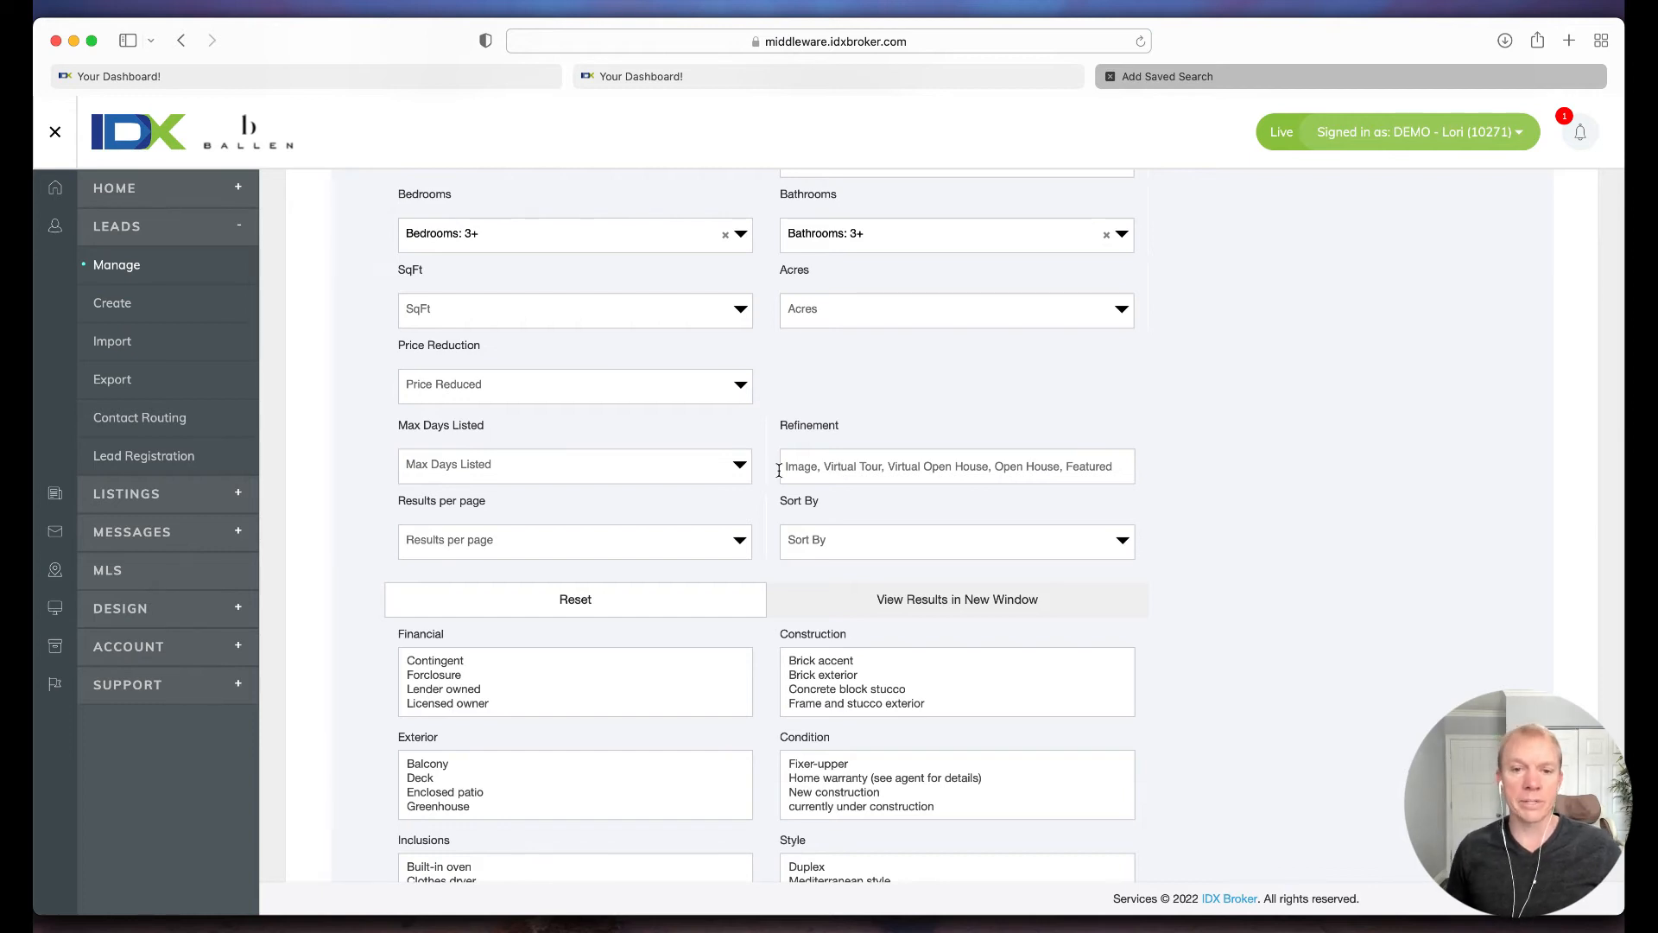
scroll(777, 473, "down", 3)
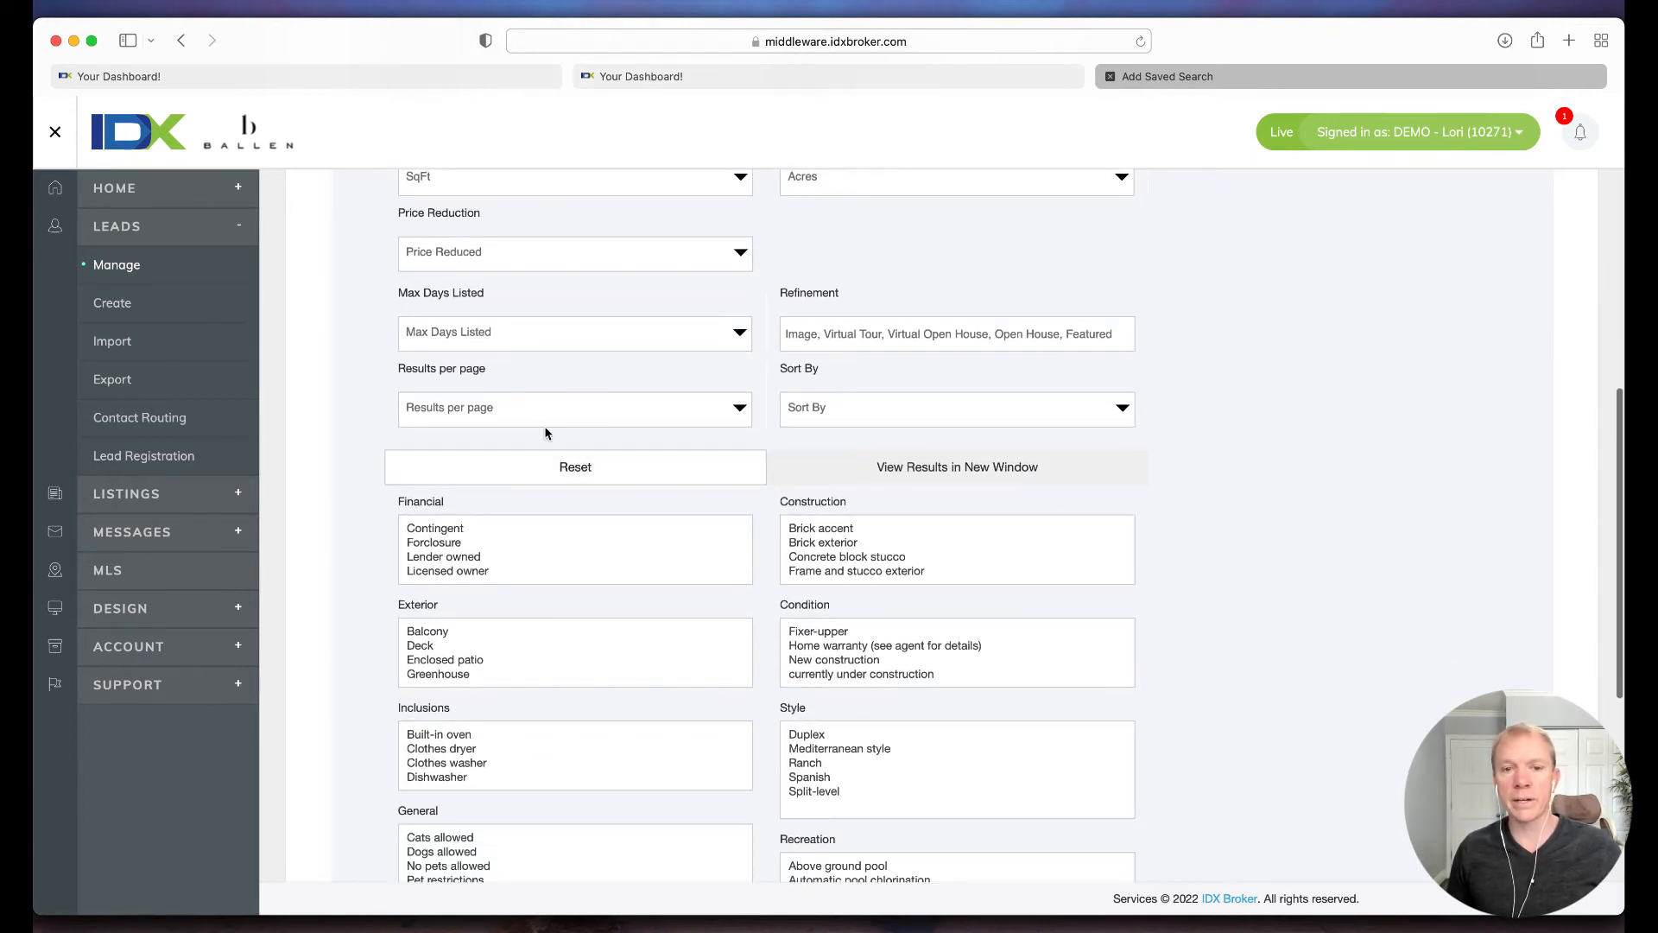
left_click(838, 410)
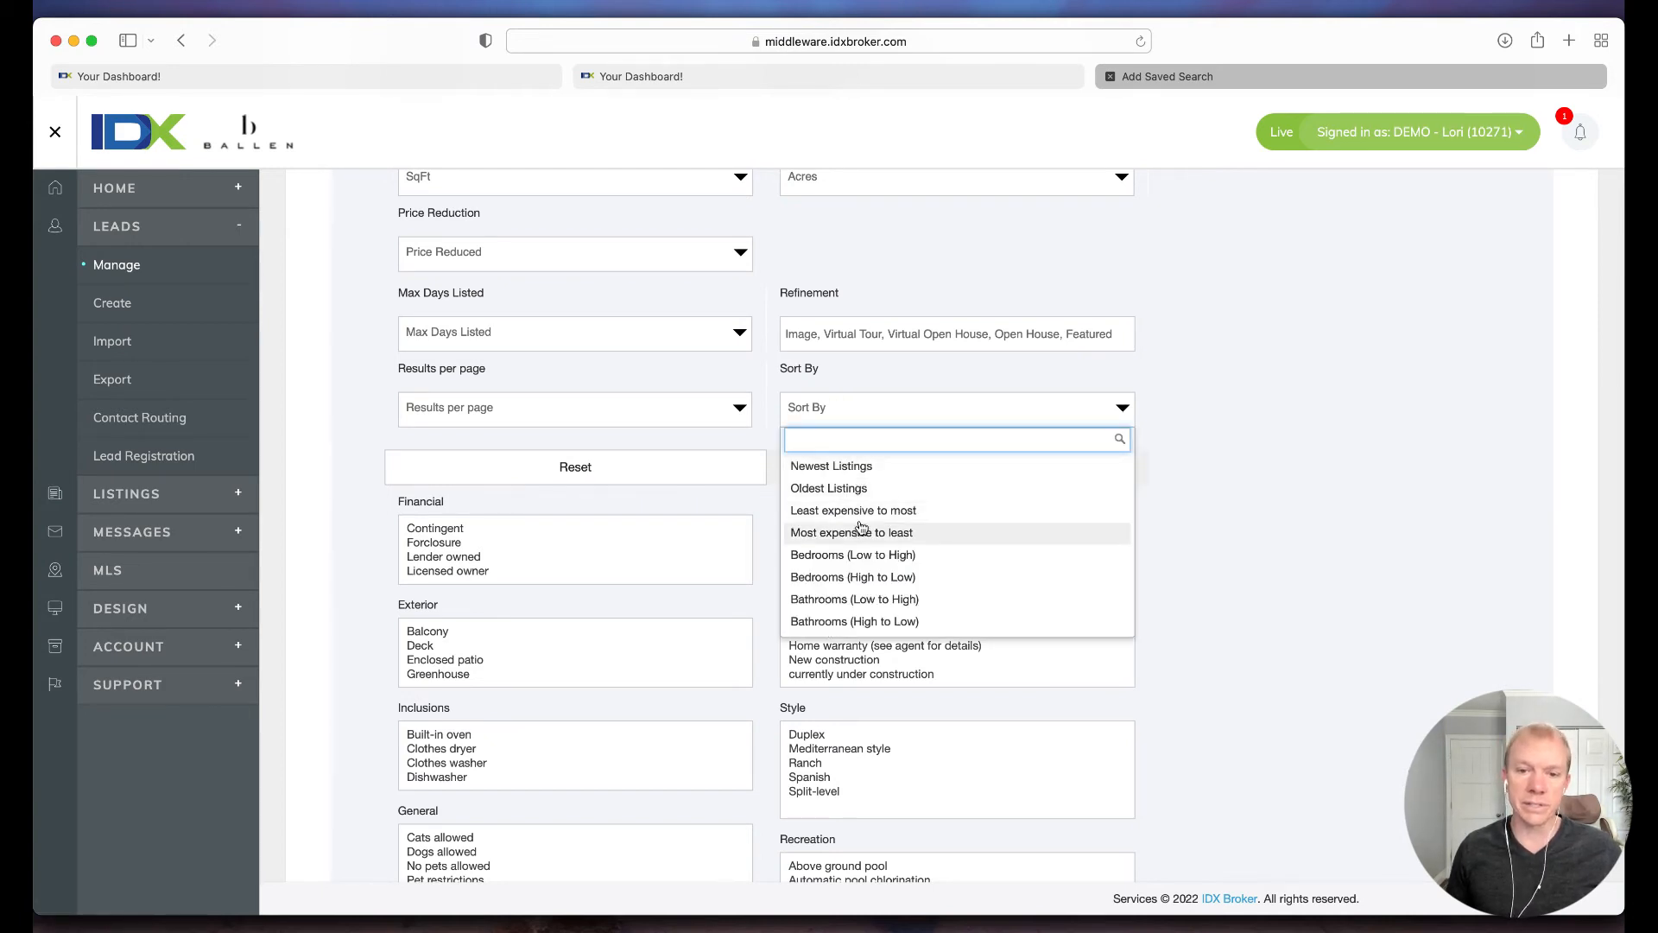
left_click(773, 414)
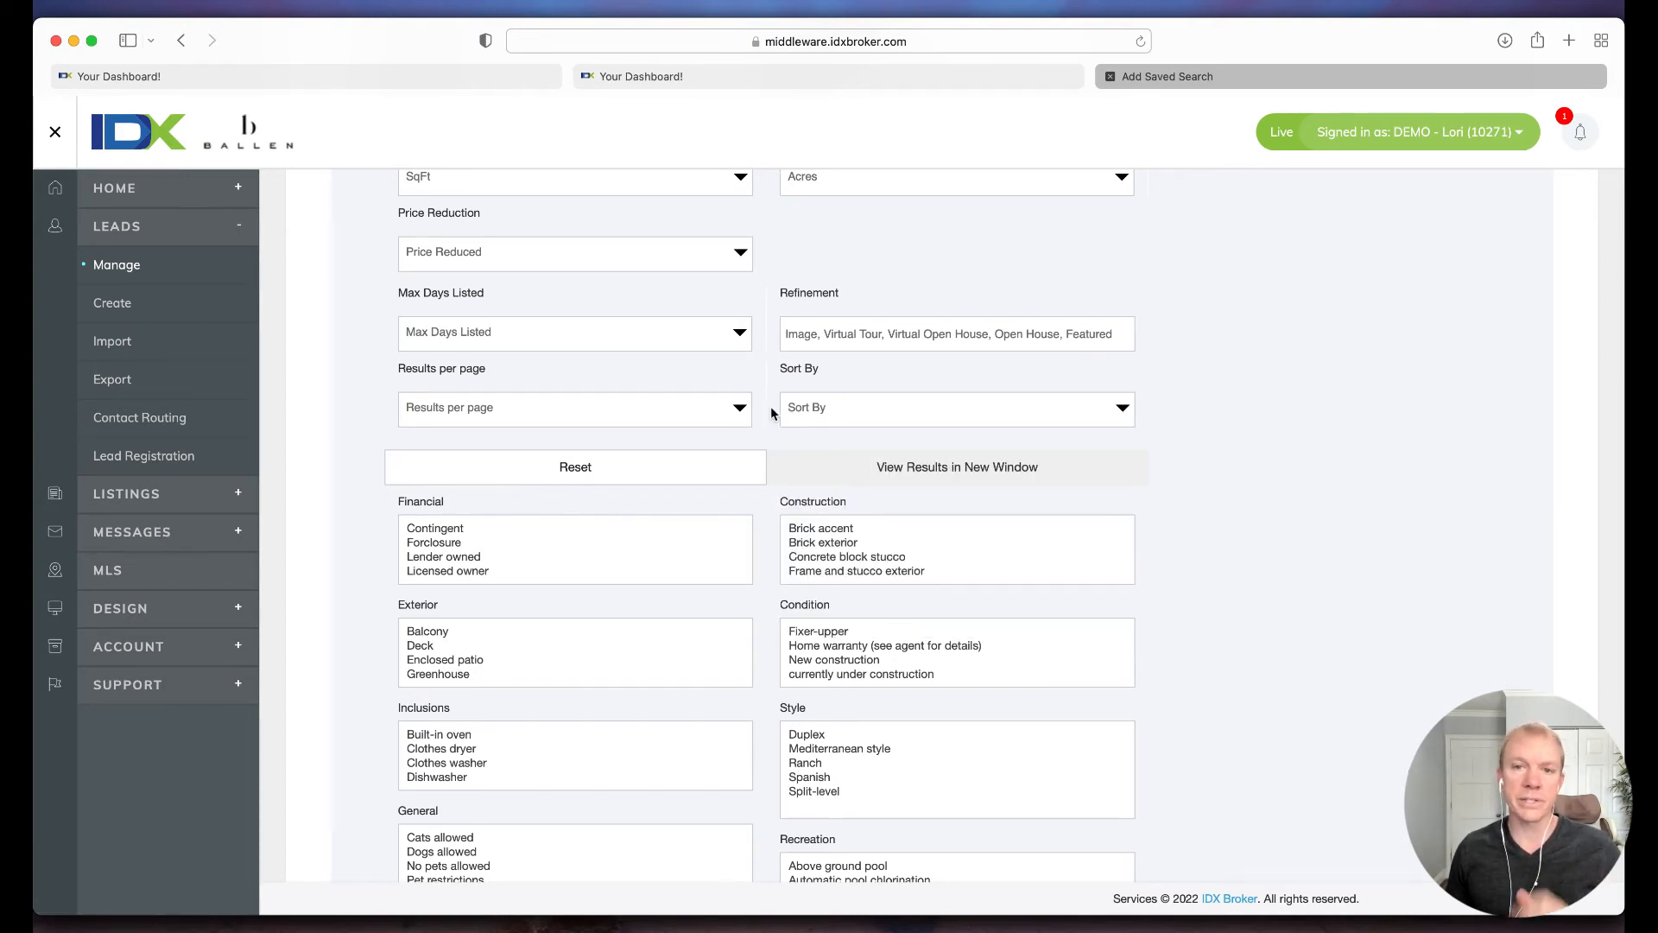
Step: Proceed past the remaining criteria and save the search as "3+ Bedroom Homes in Henderson under $400K"
scroll(770, 413, "down", 6)
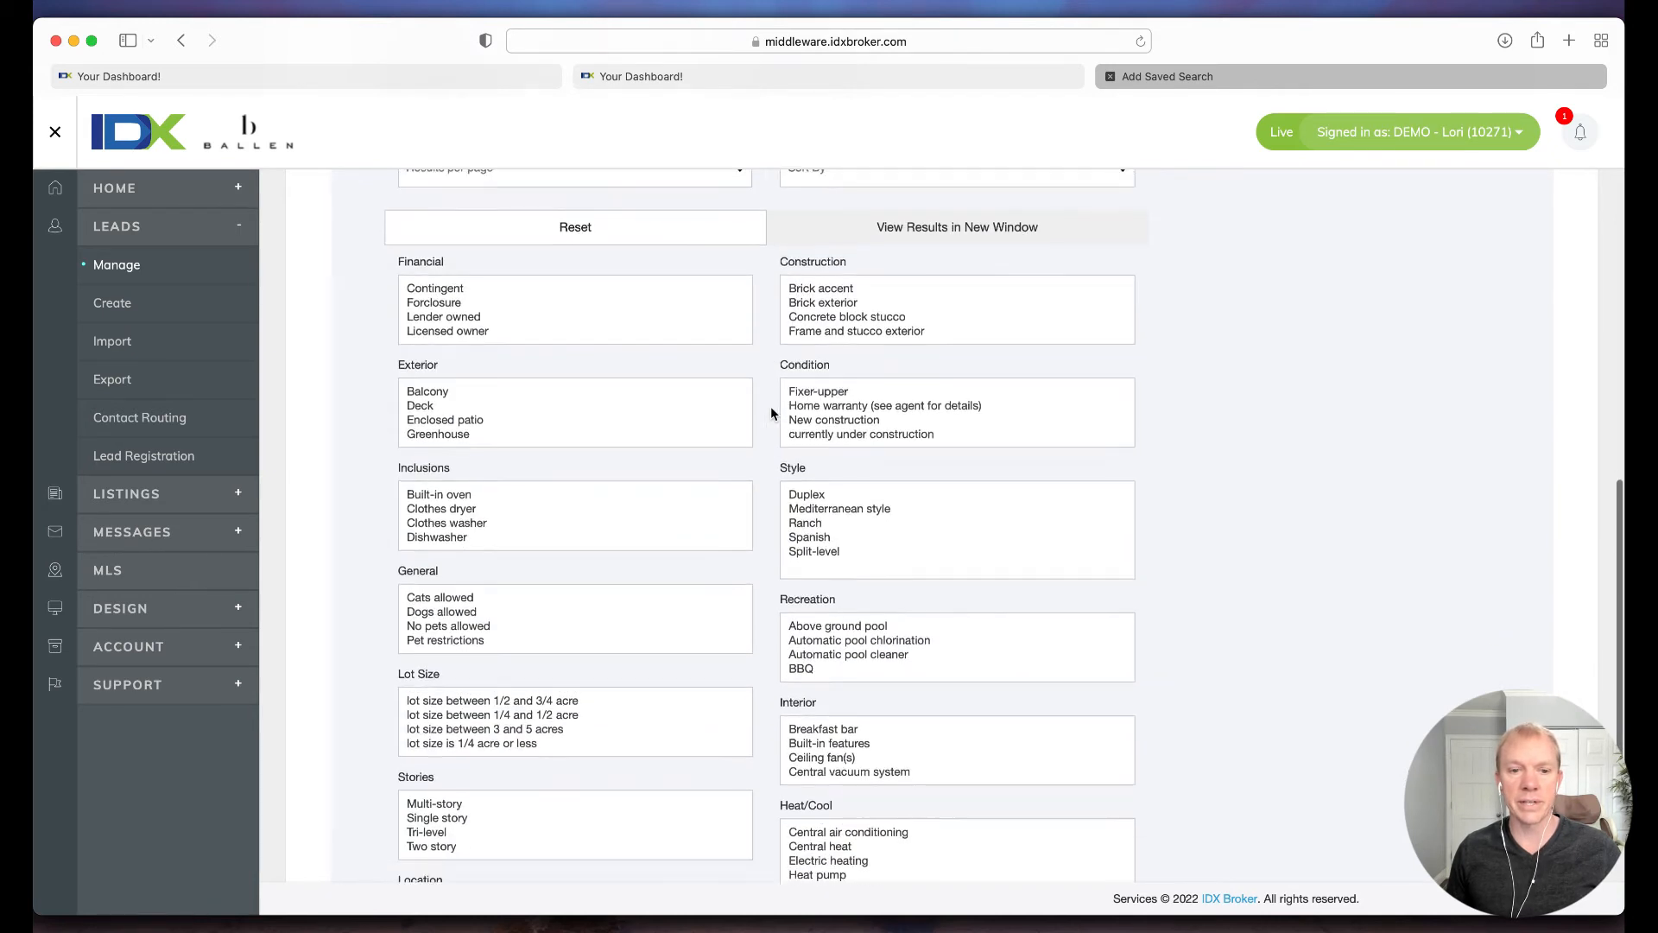
scroll(424, 431, "down", 1)
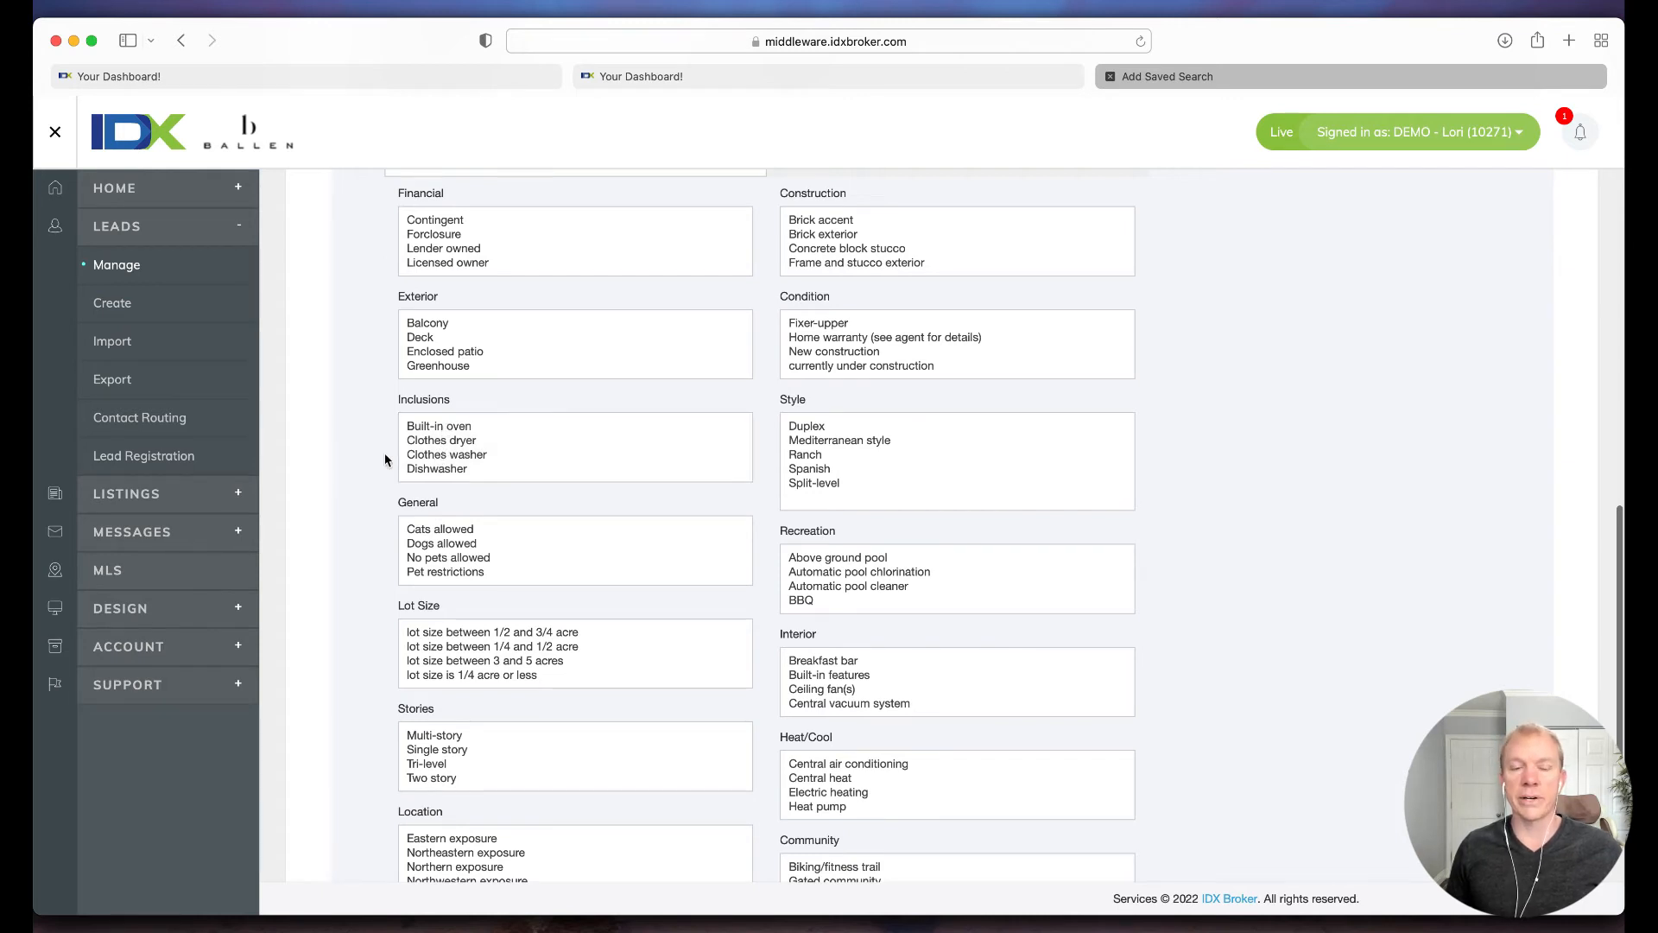
scroll(766, 474, "down", 5)
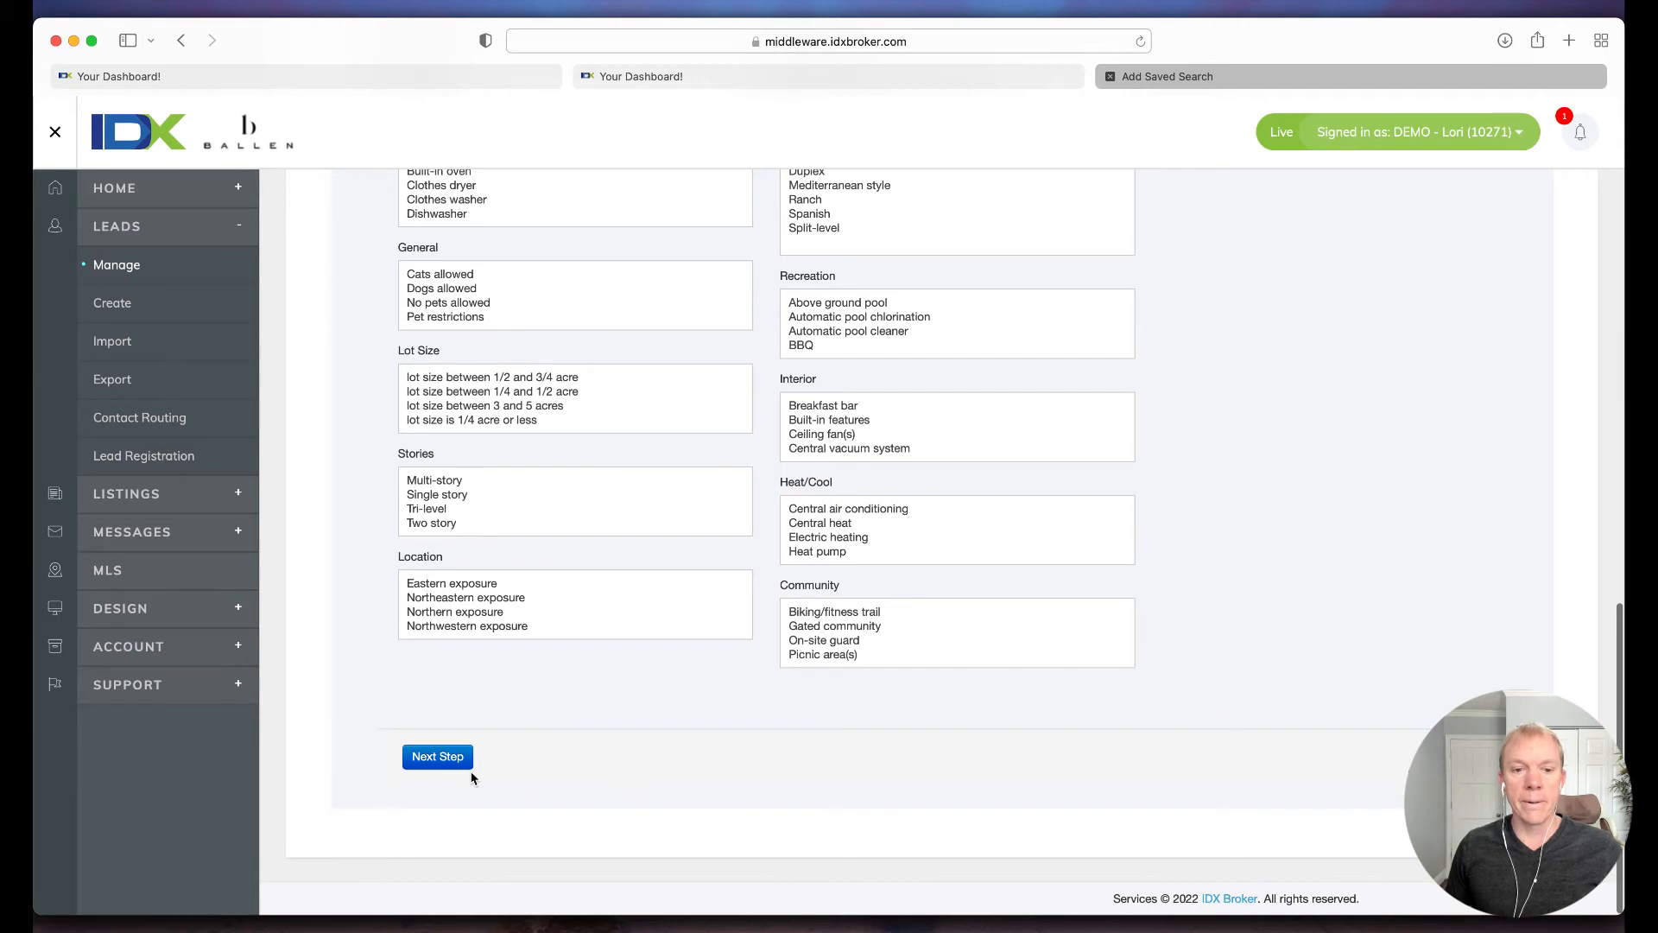
left_click(437, 757)
left_click(456, 679)
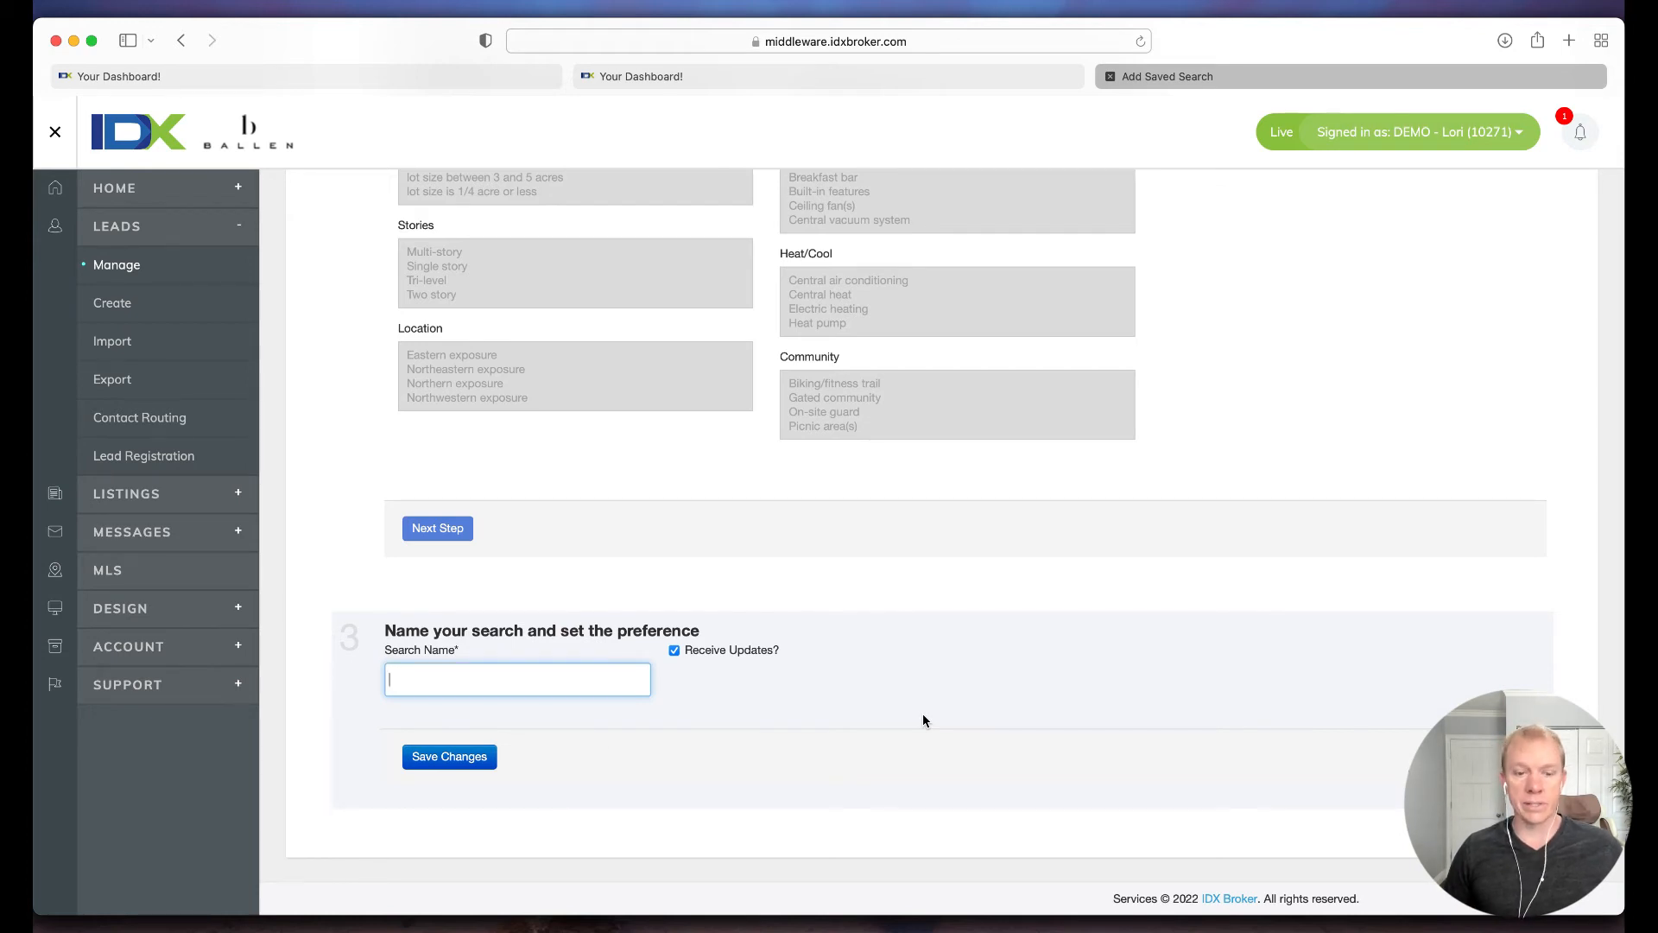
type("3+ Be")
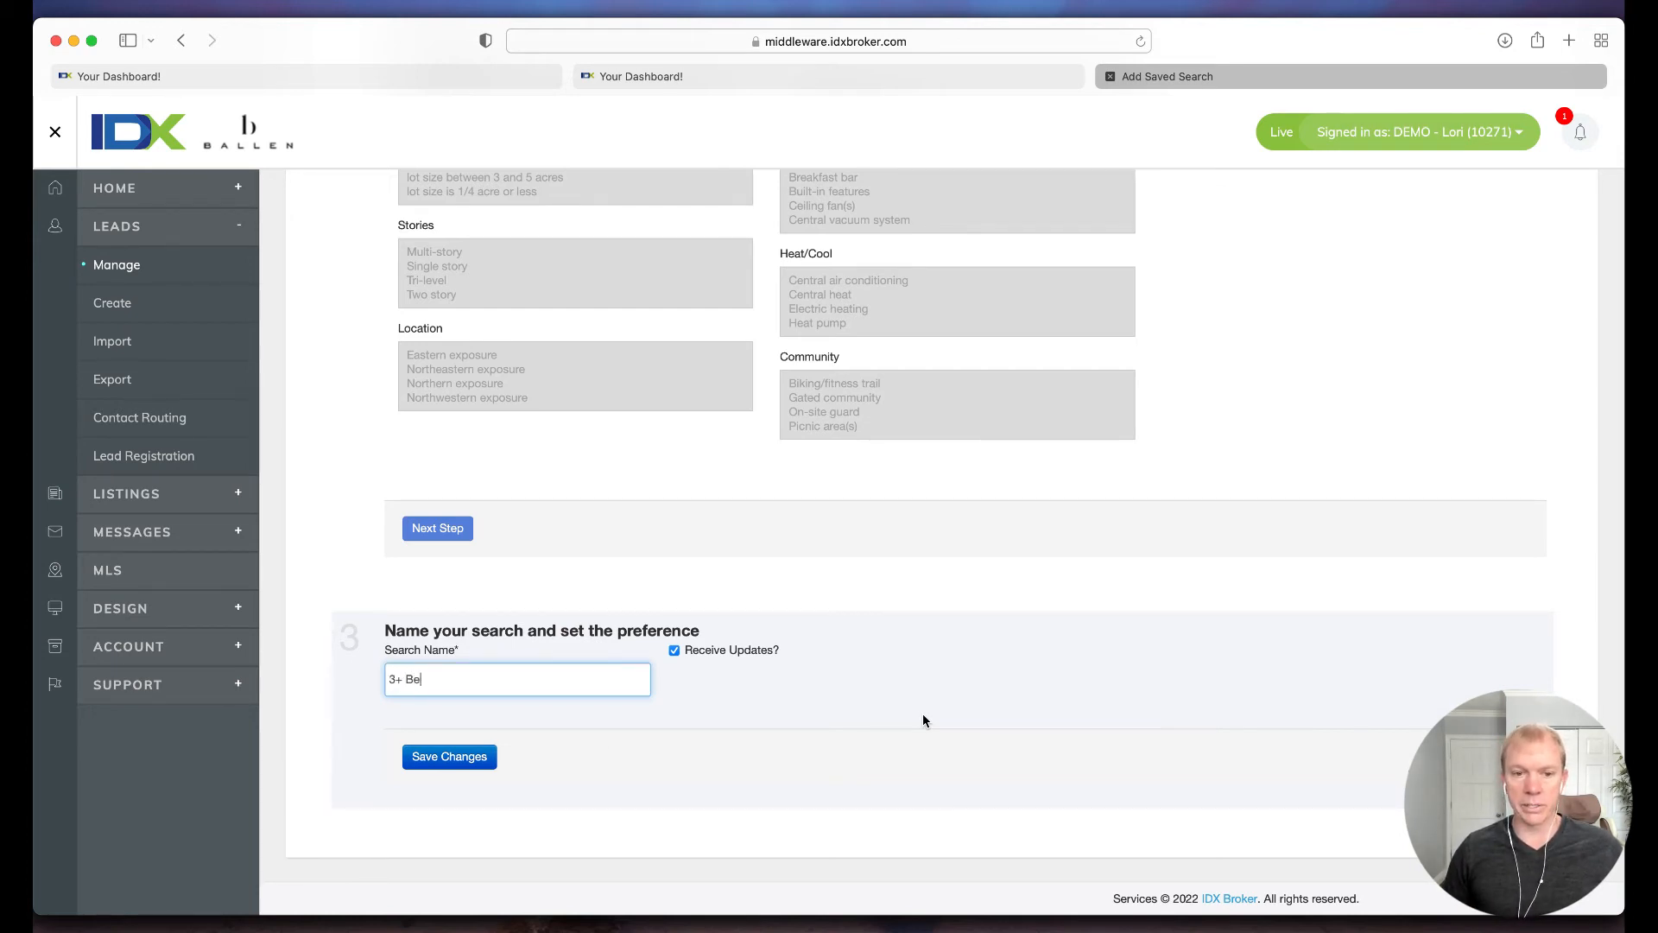
type("droom Homes ")
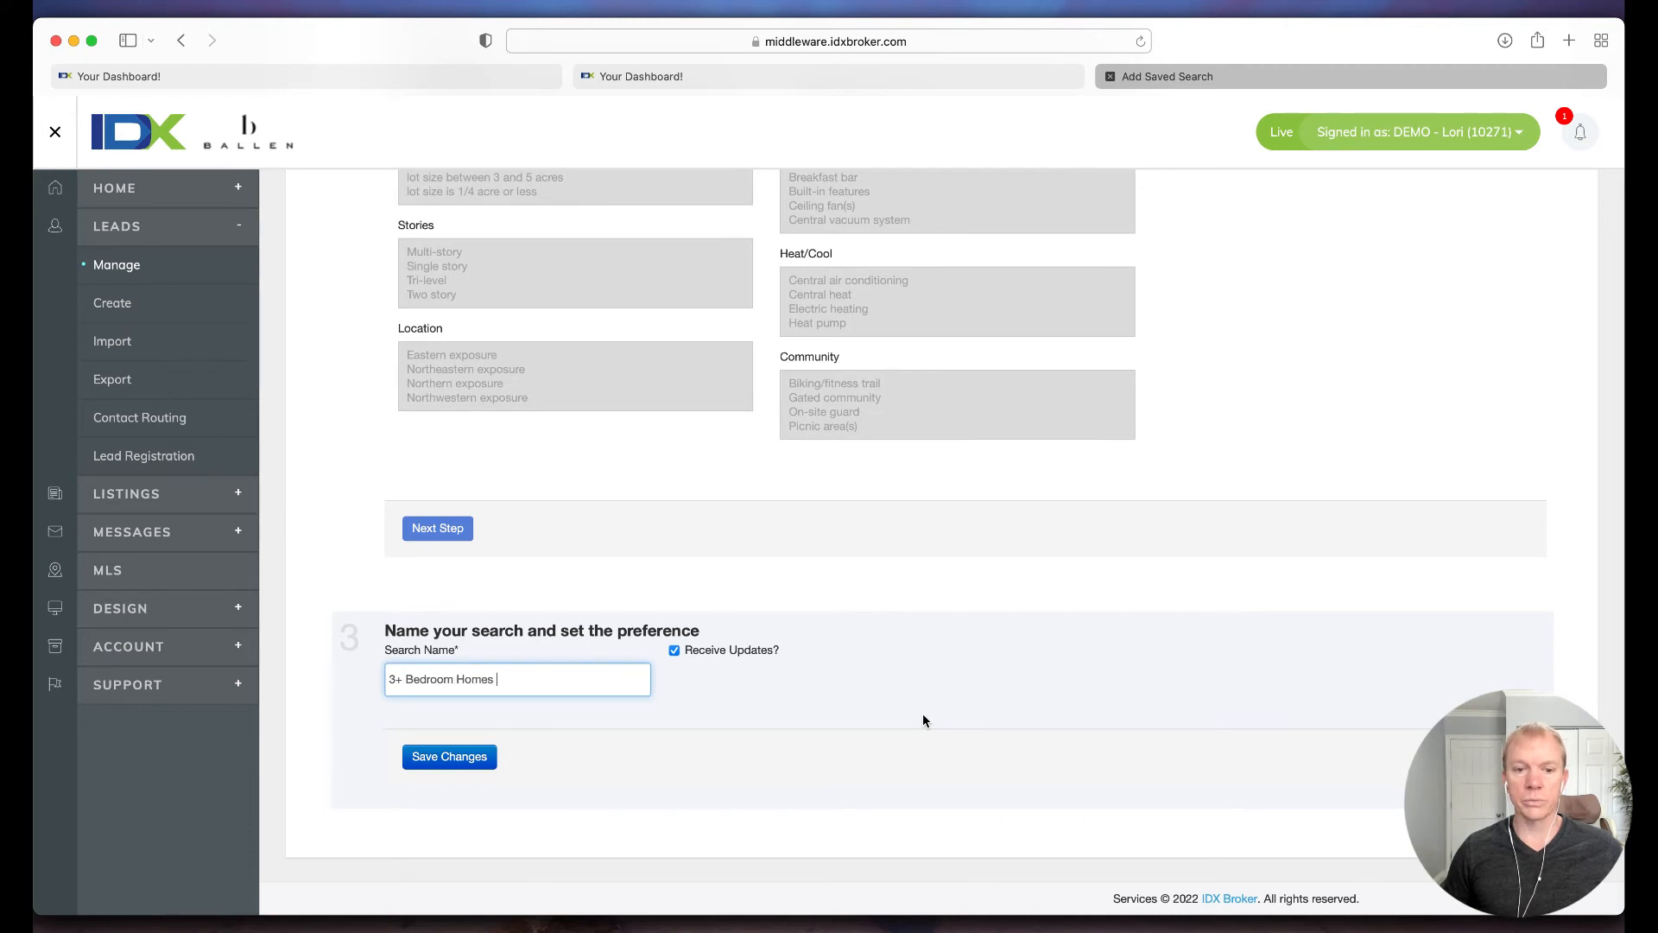
type("in Henderson under ")
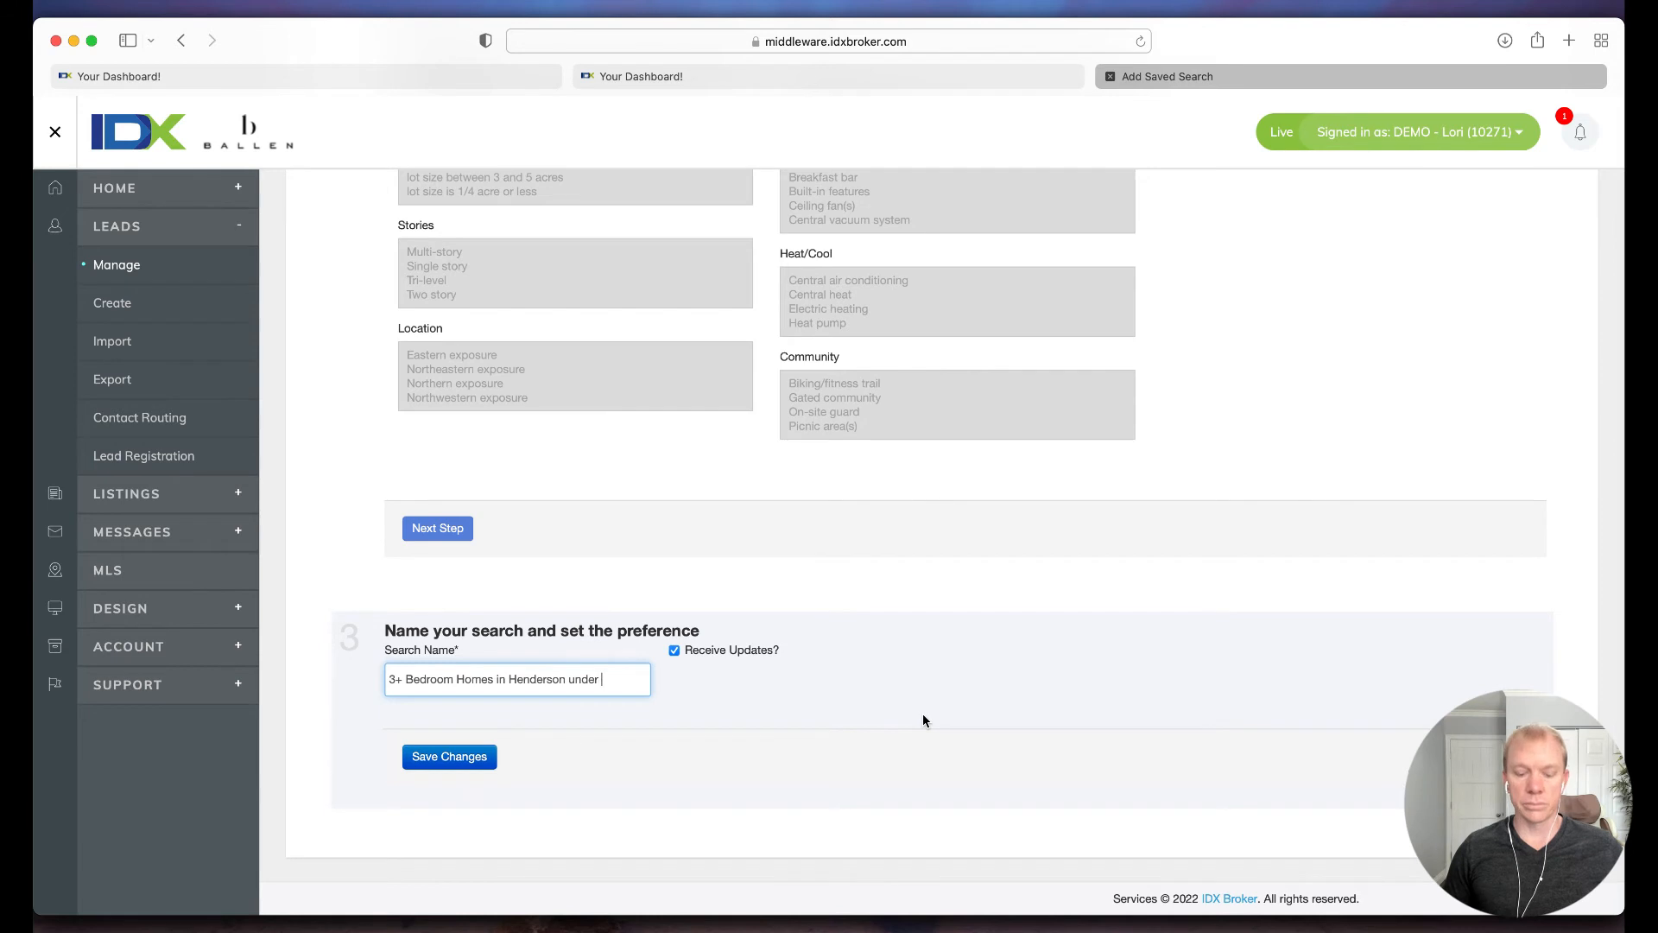
type("$400K")
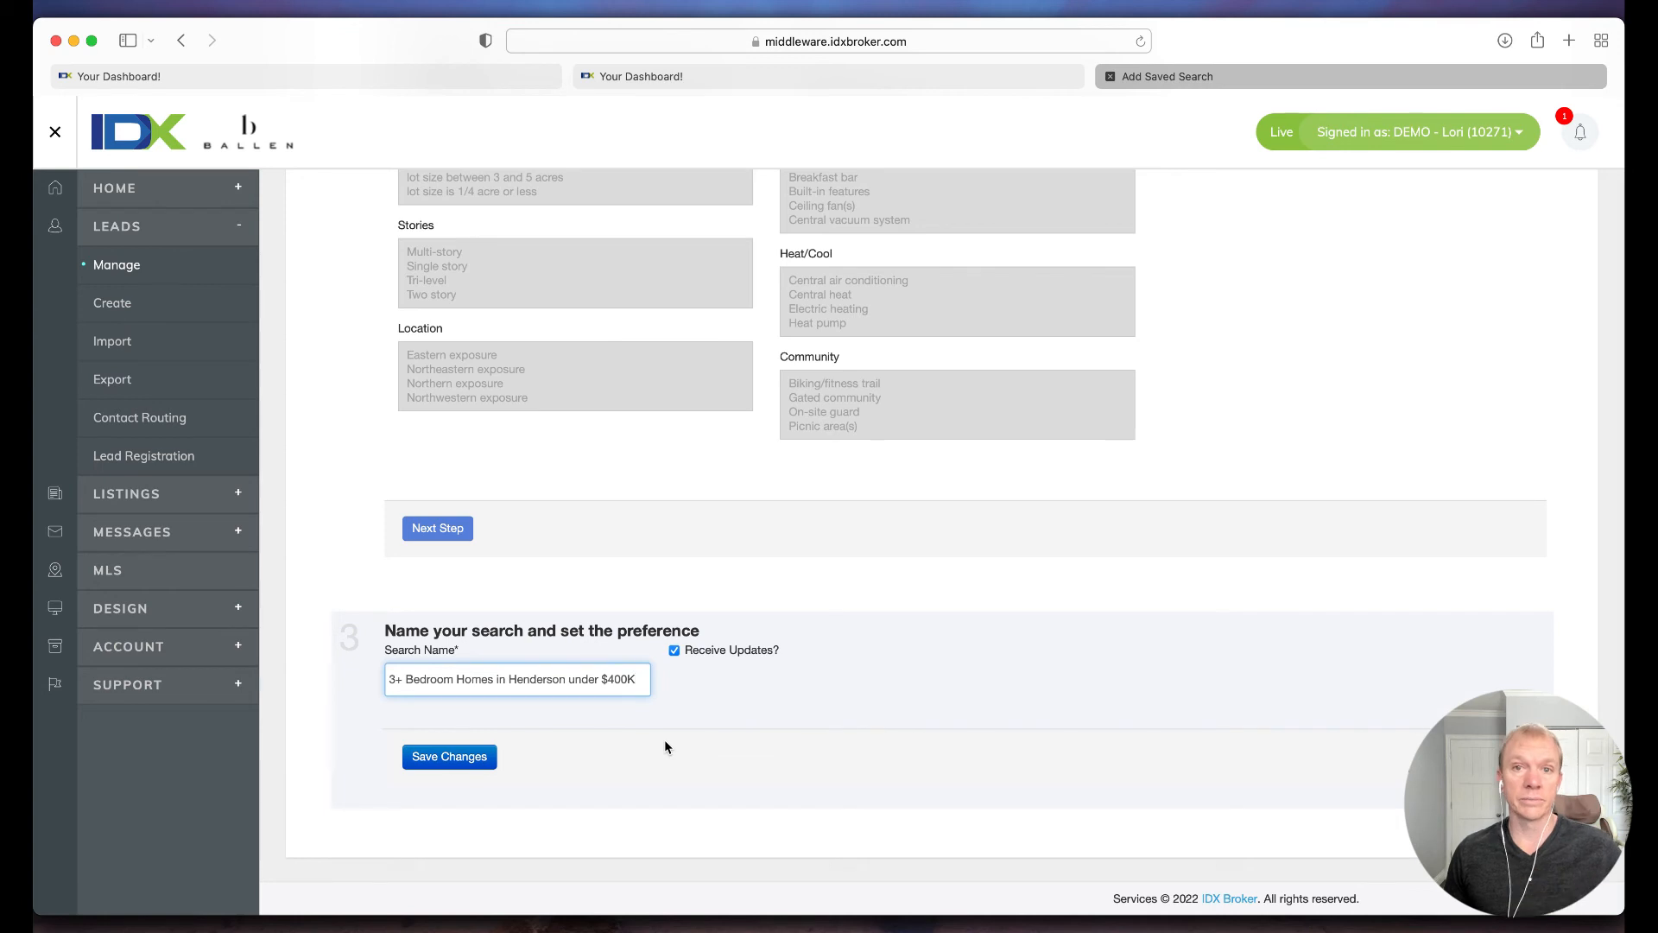
left_click(461, 757)
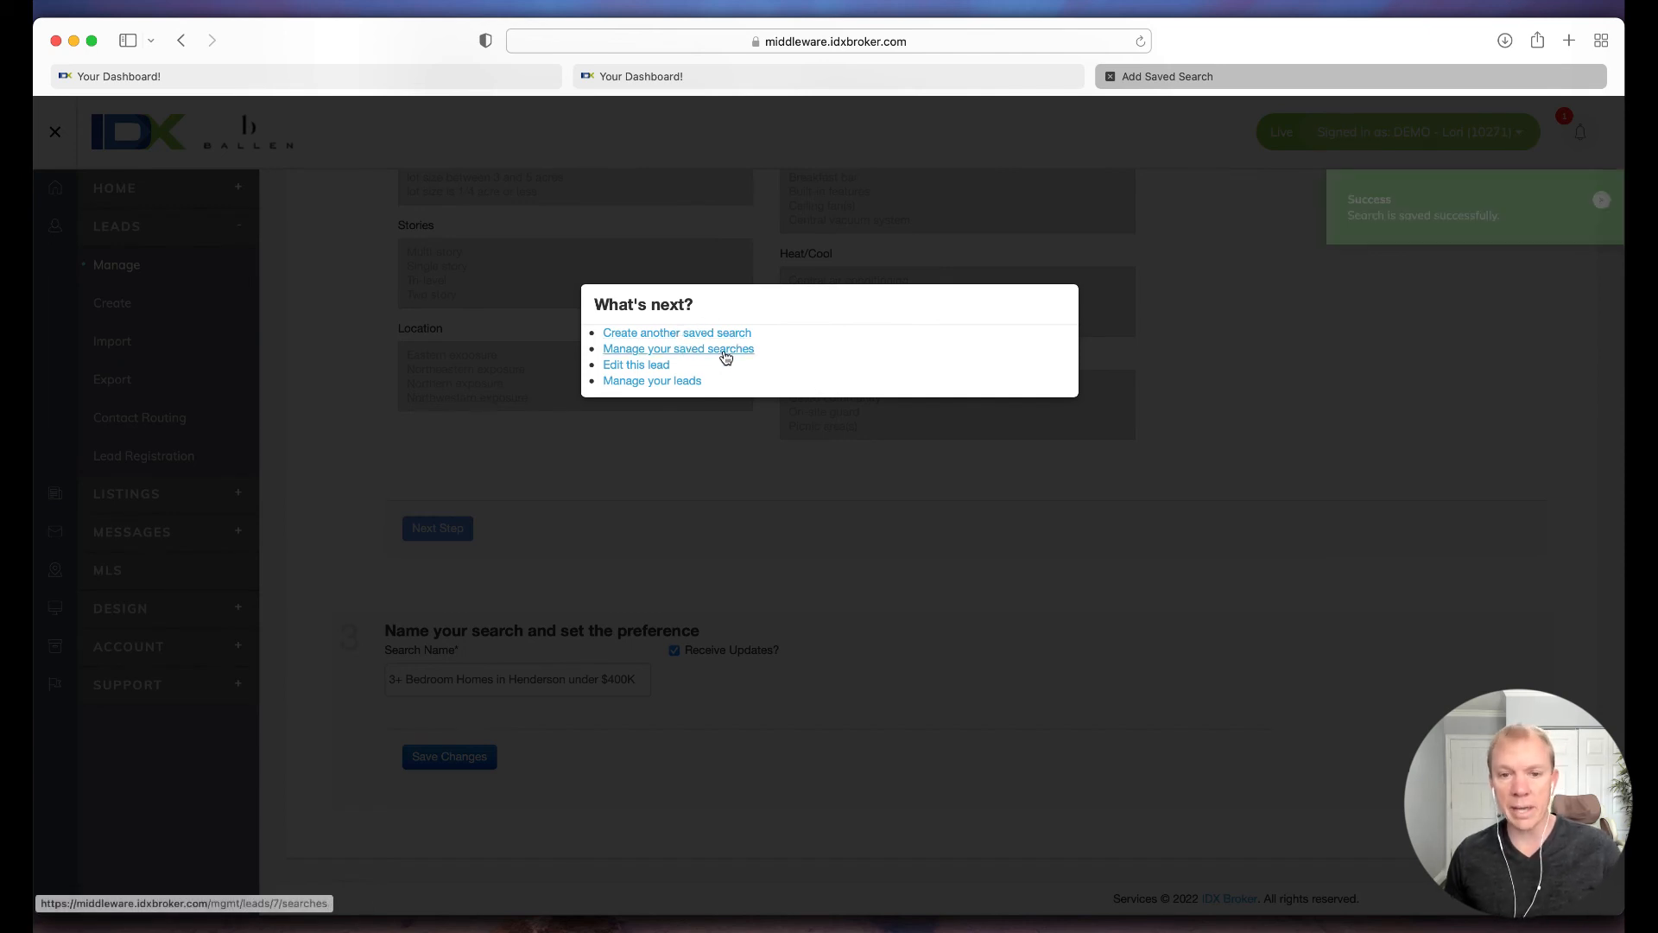
Step: Return to the lead management list and open the form for adding a saved property to the first lead
left_click(658, 381)
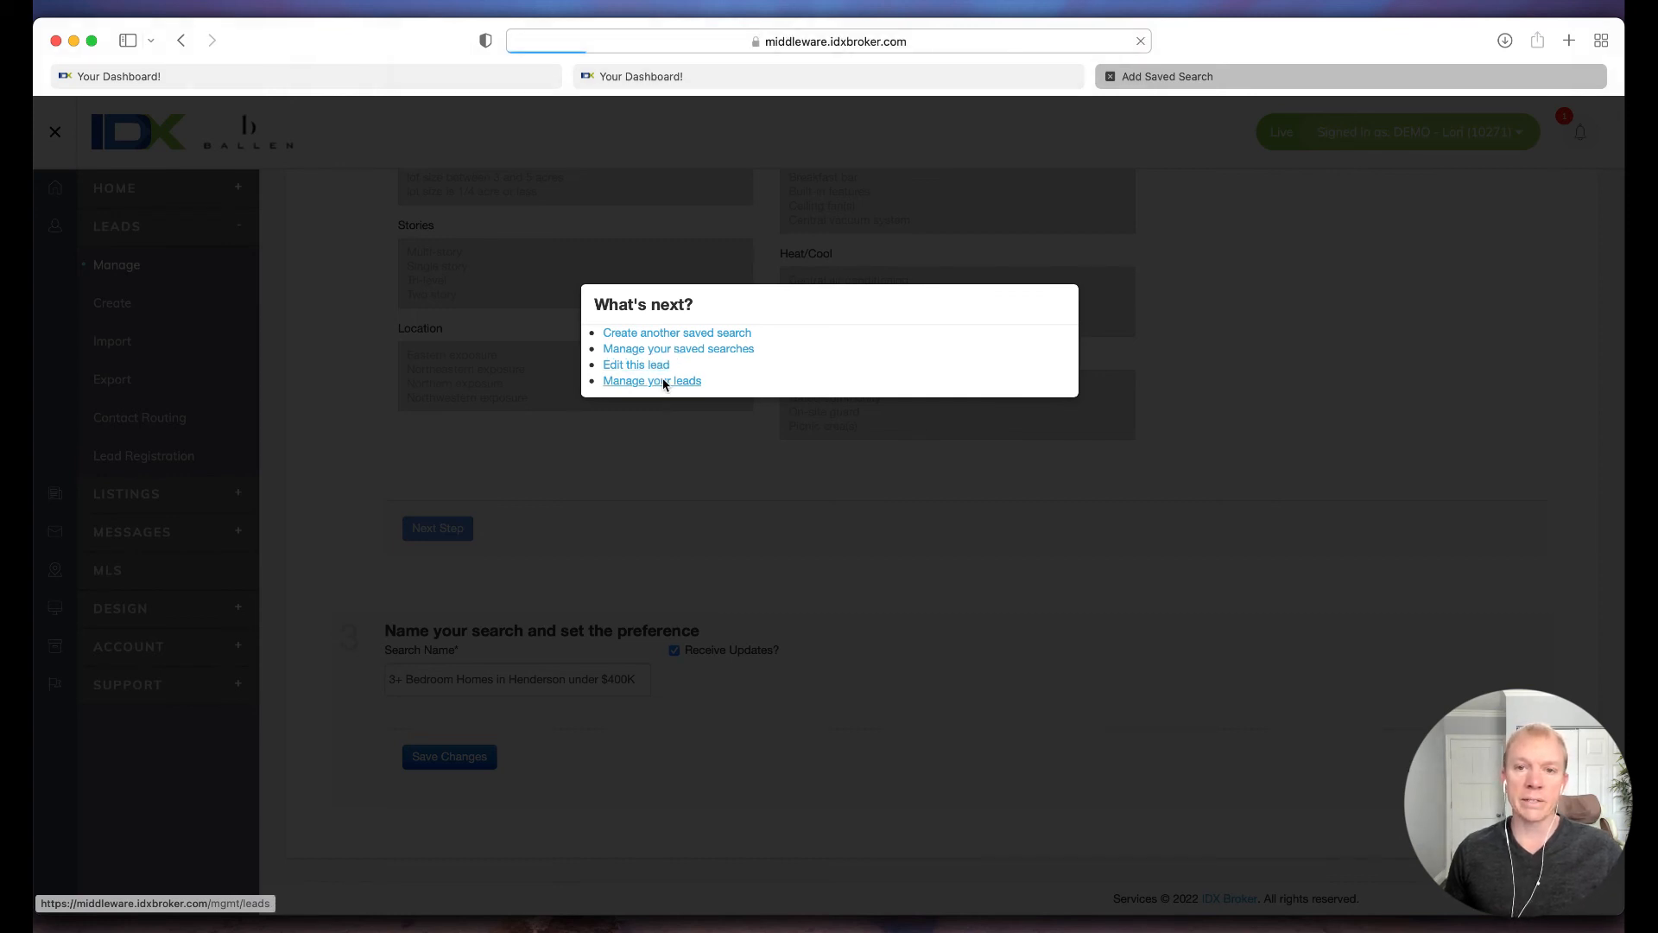
scroll(670, 572, "down", 3)
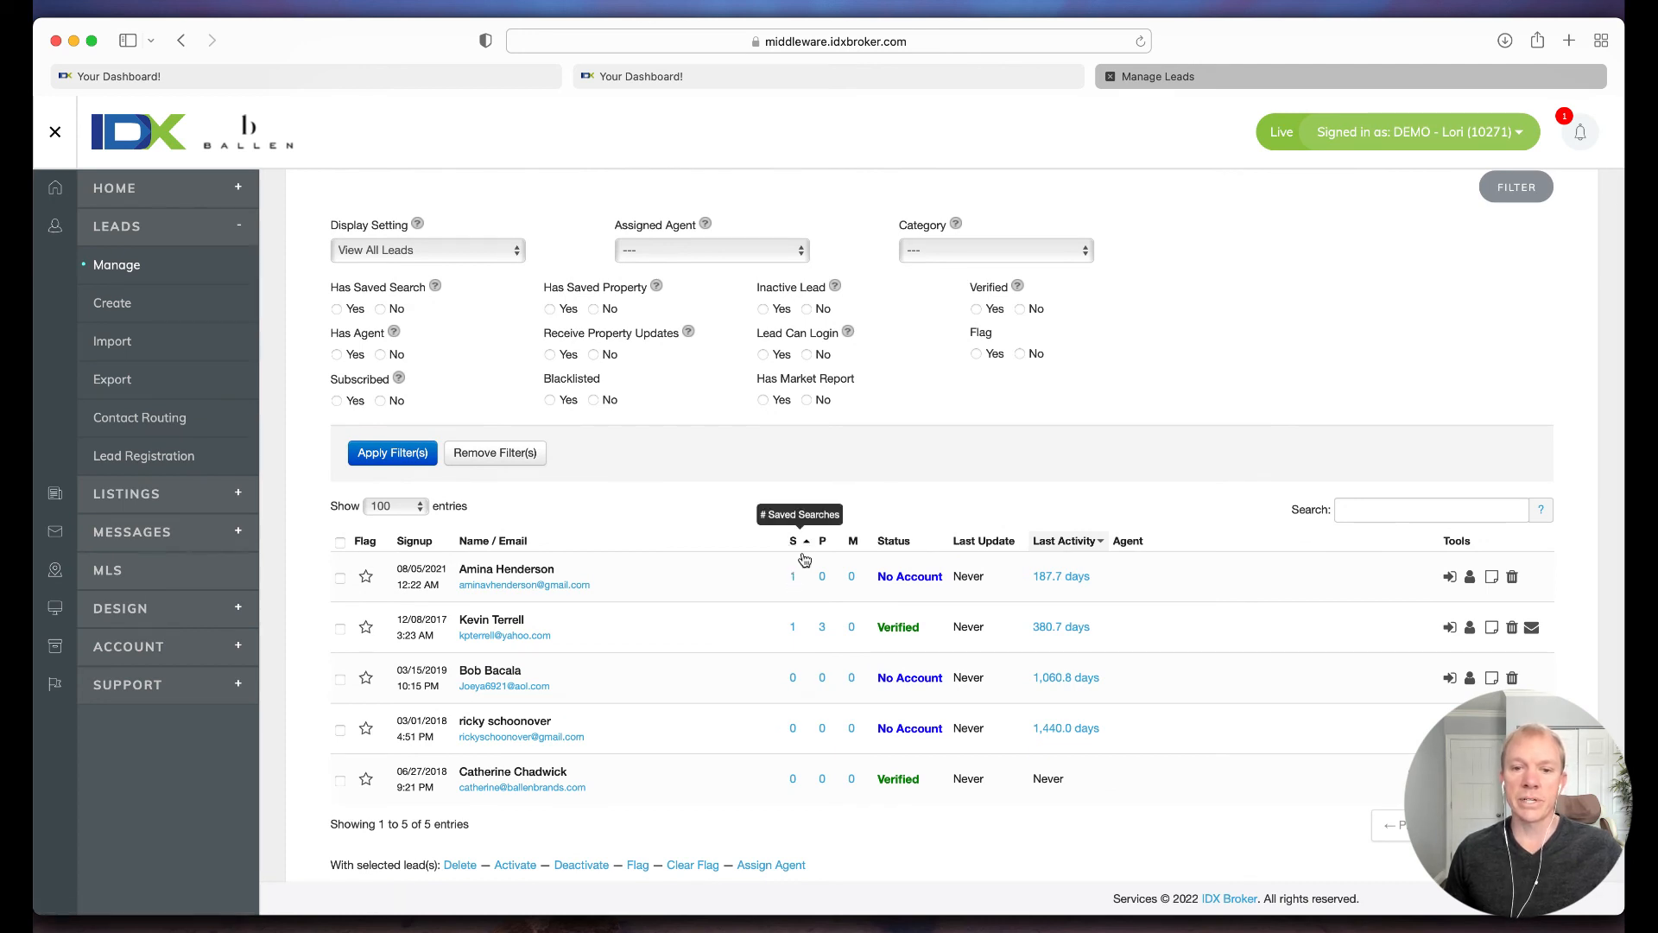
left_click(824, 579)
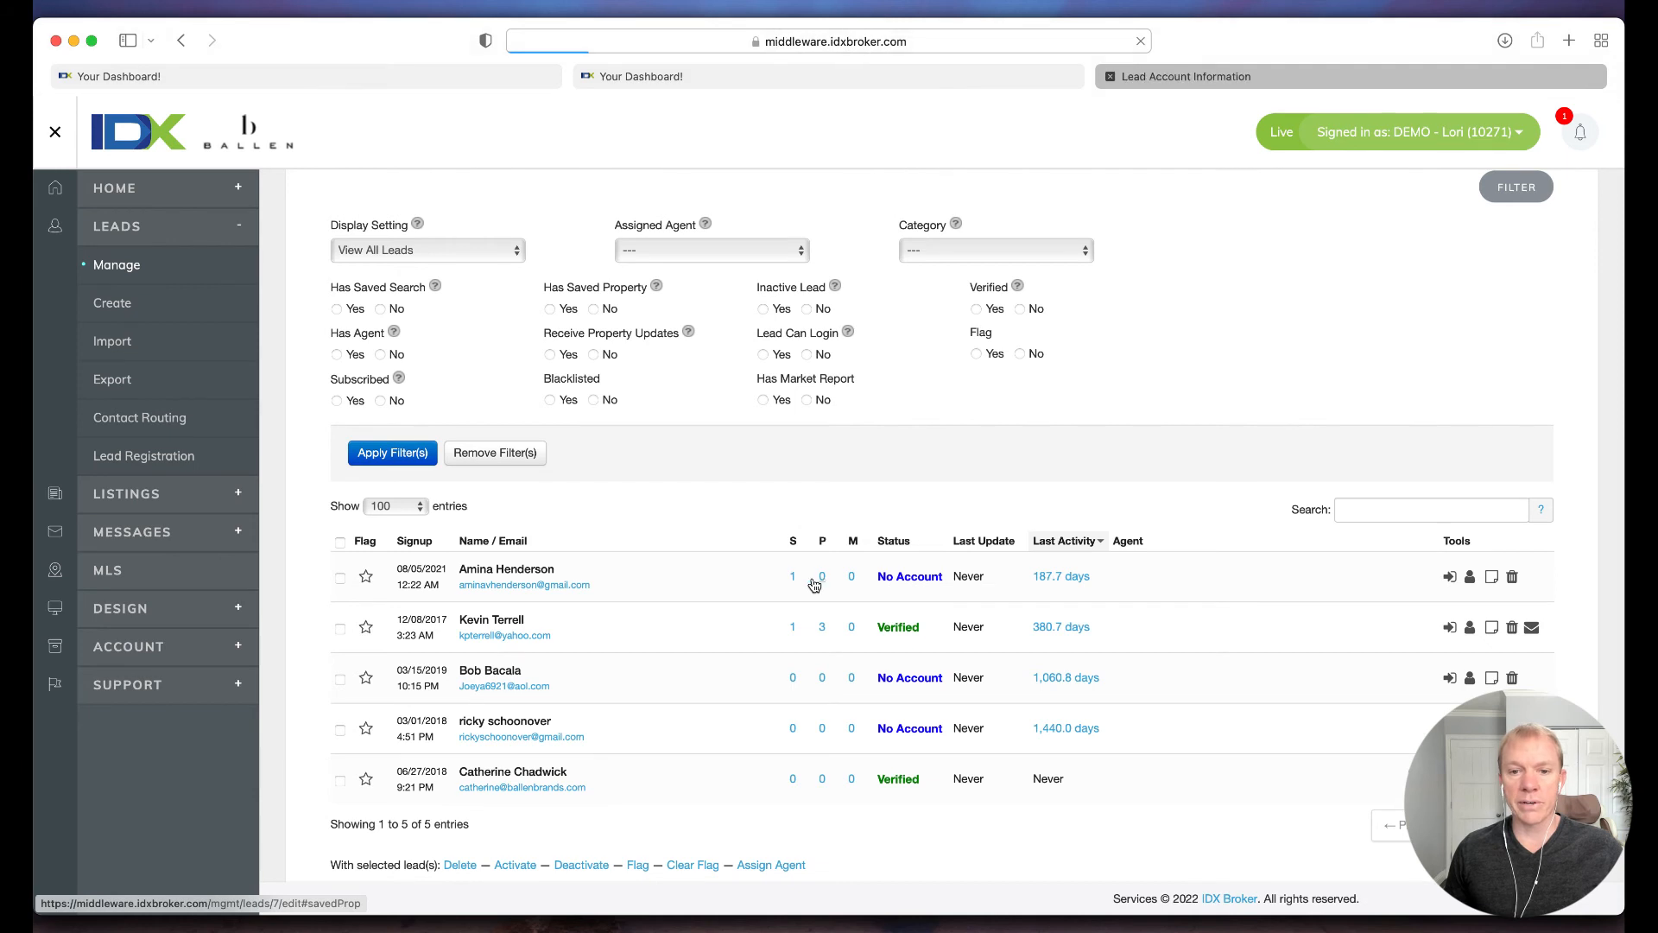
left_click(623, 451)
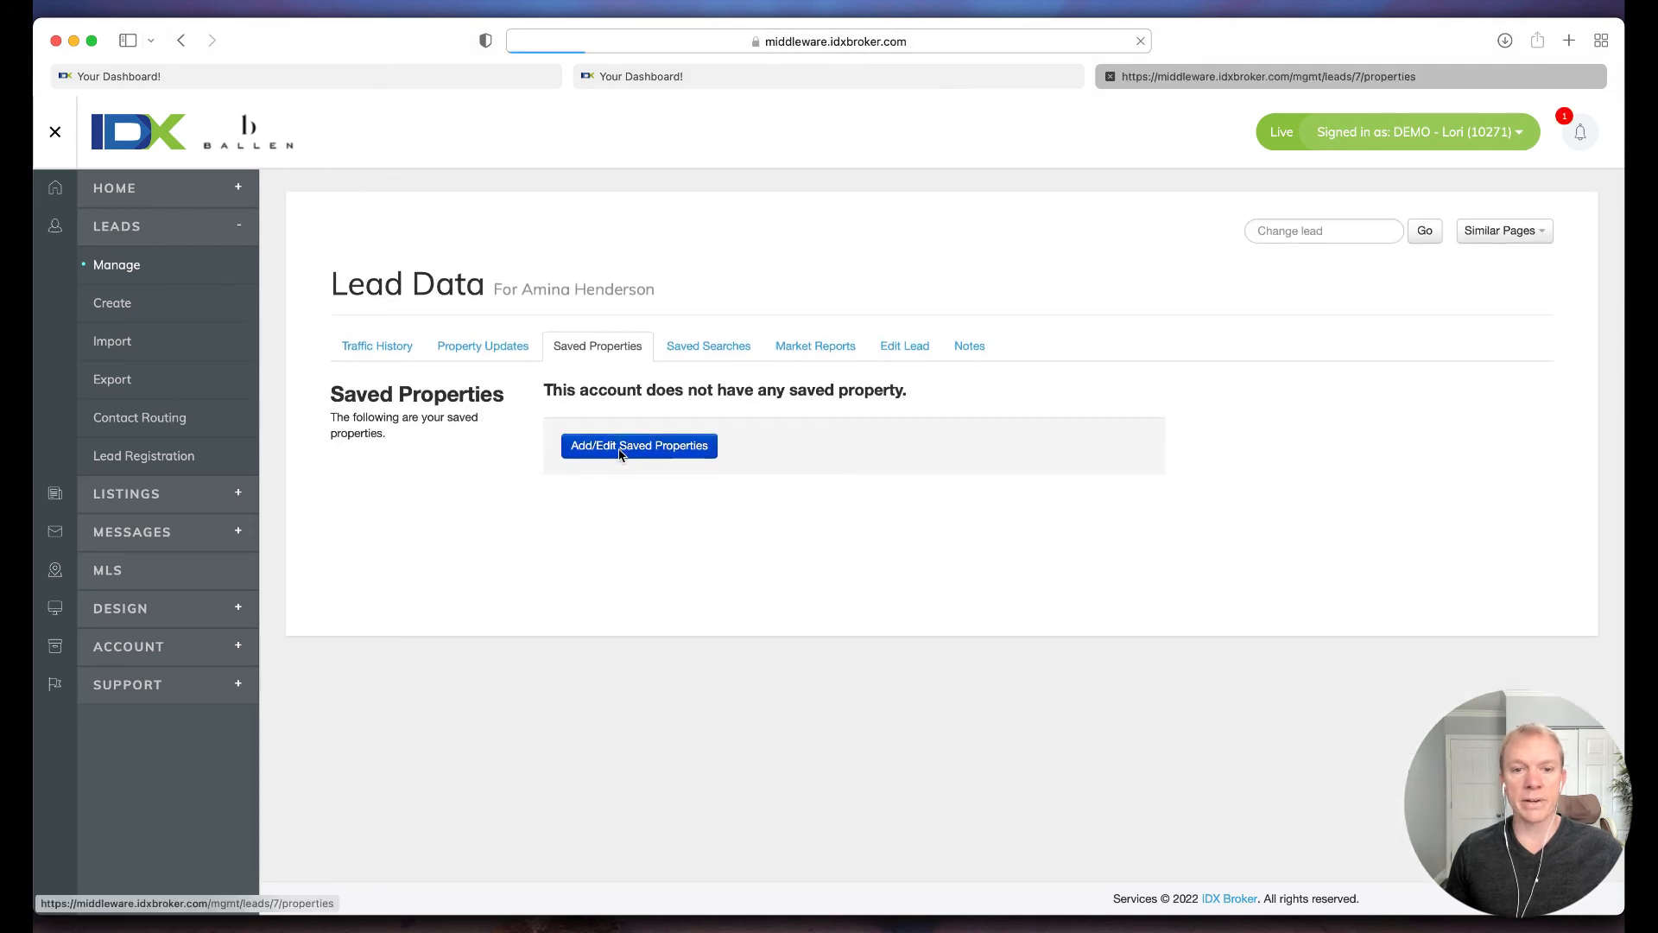
left_click(529, 415)
Step: Check the saved property form's name, MLS and listing number fields without filling them in
left_click(385, 396)
left_click(473, 458)
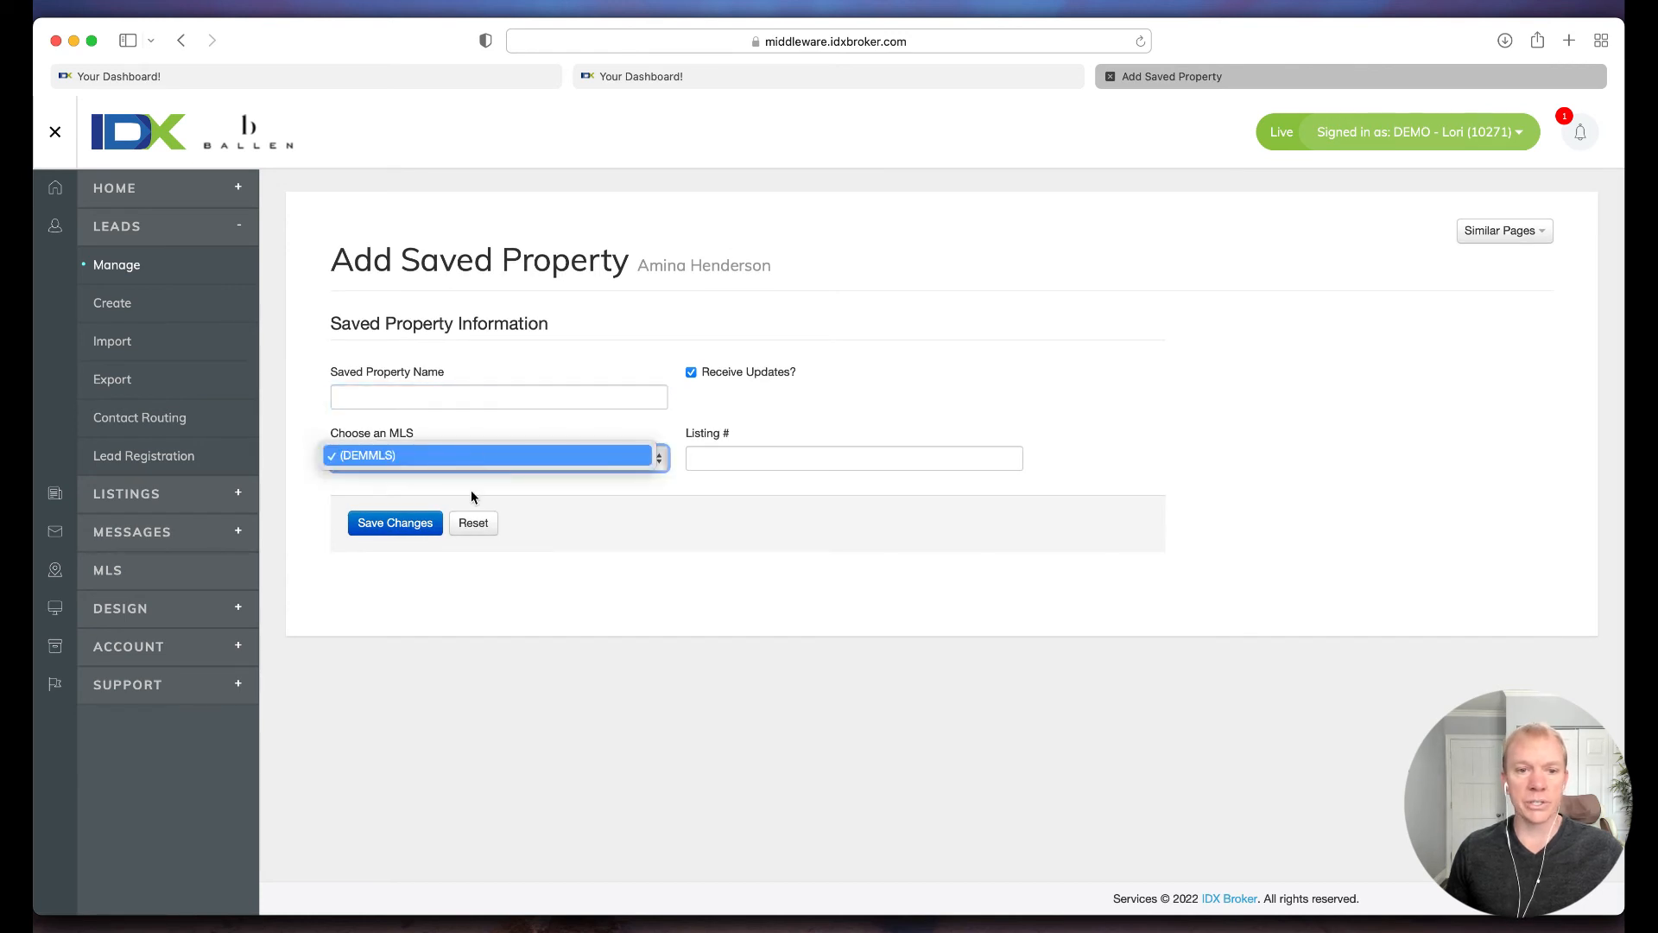
left_click(721, 459)
left_click(758, 458)
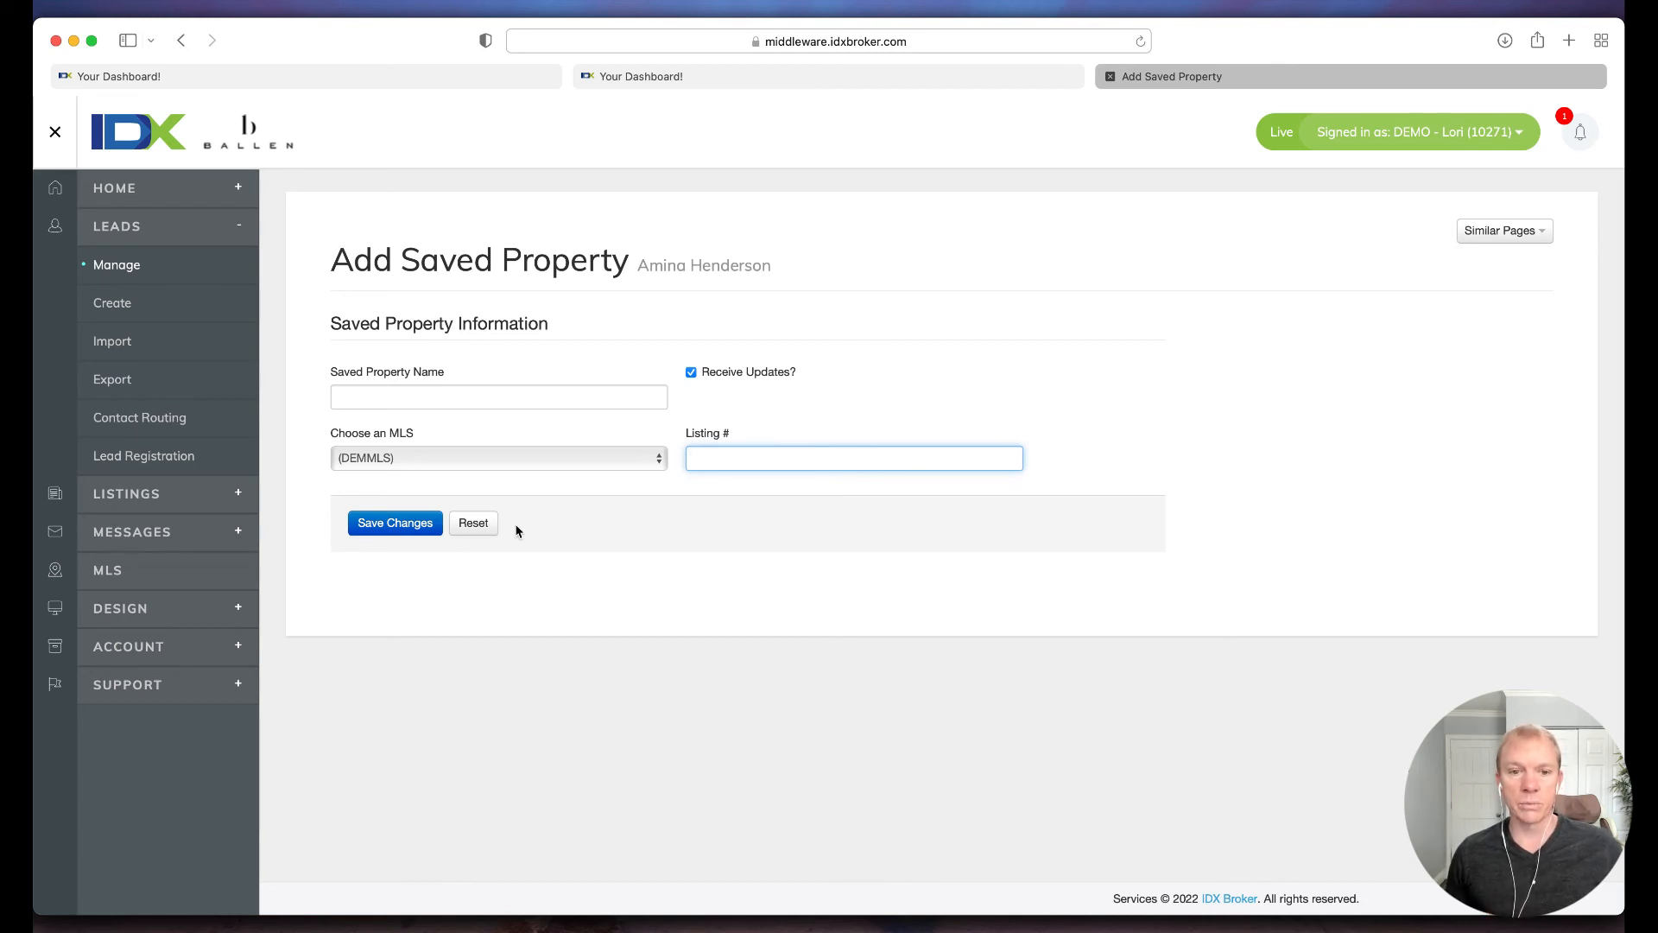
Step: Go back to the lead list and open the first lead's market reports page, showing its links to similar pages
key("super+minus")
key("super+[")
key("super+[")
key("super+[")
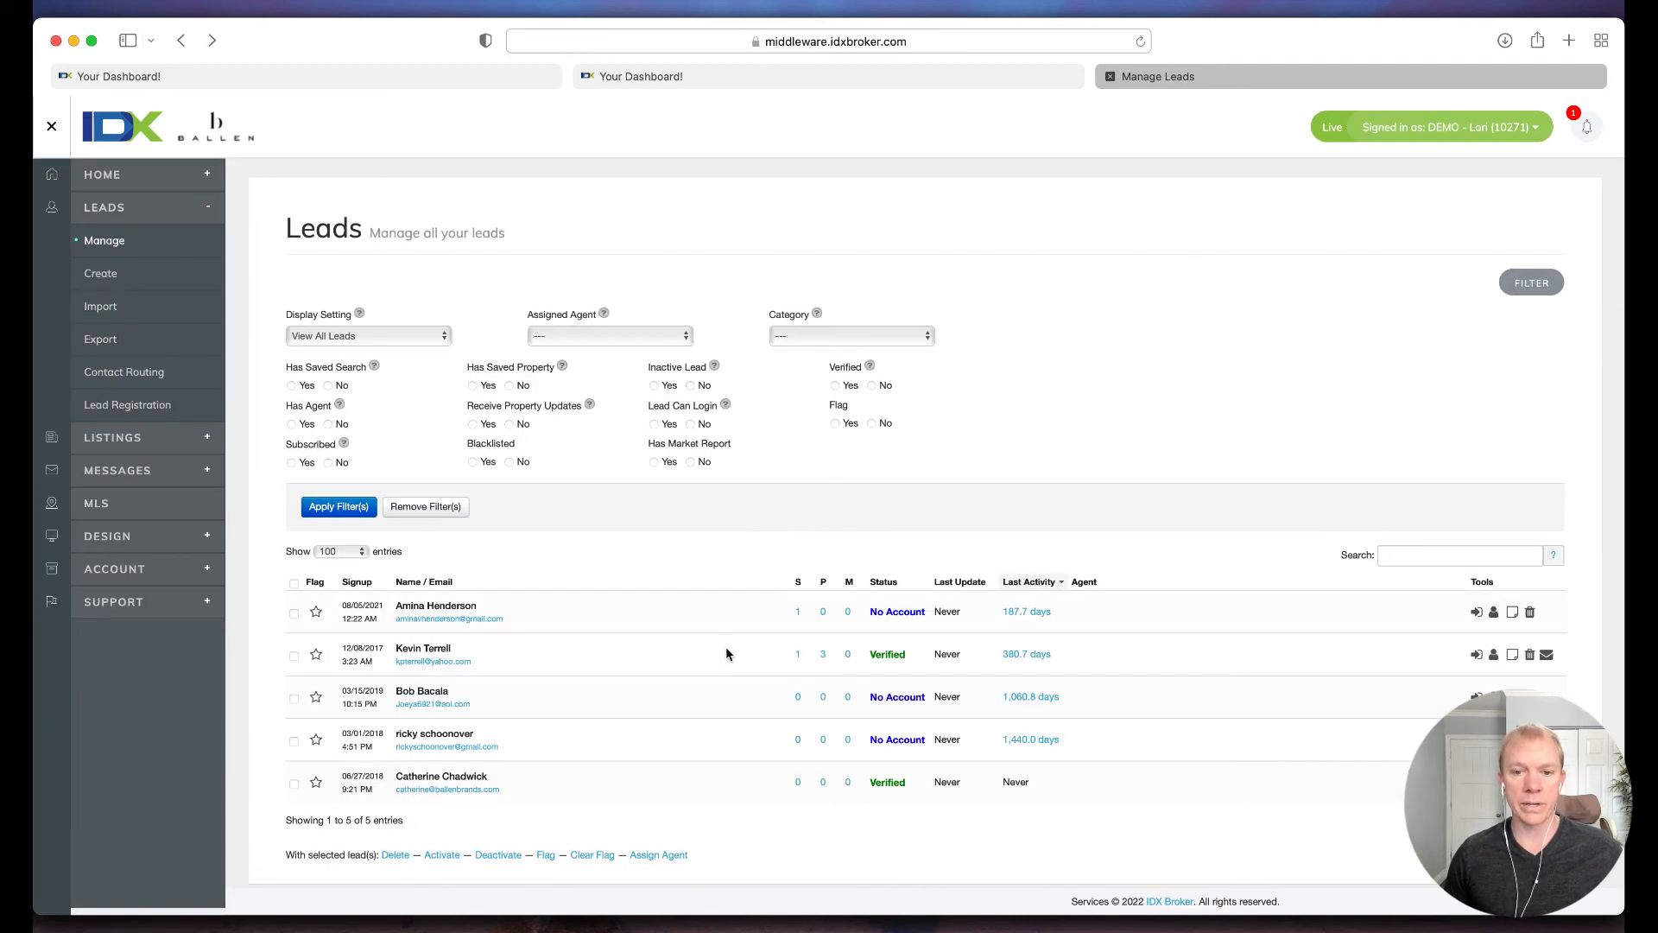
left_click(848, 612)
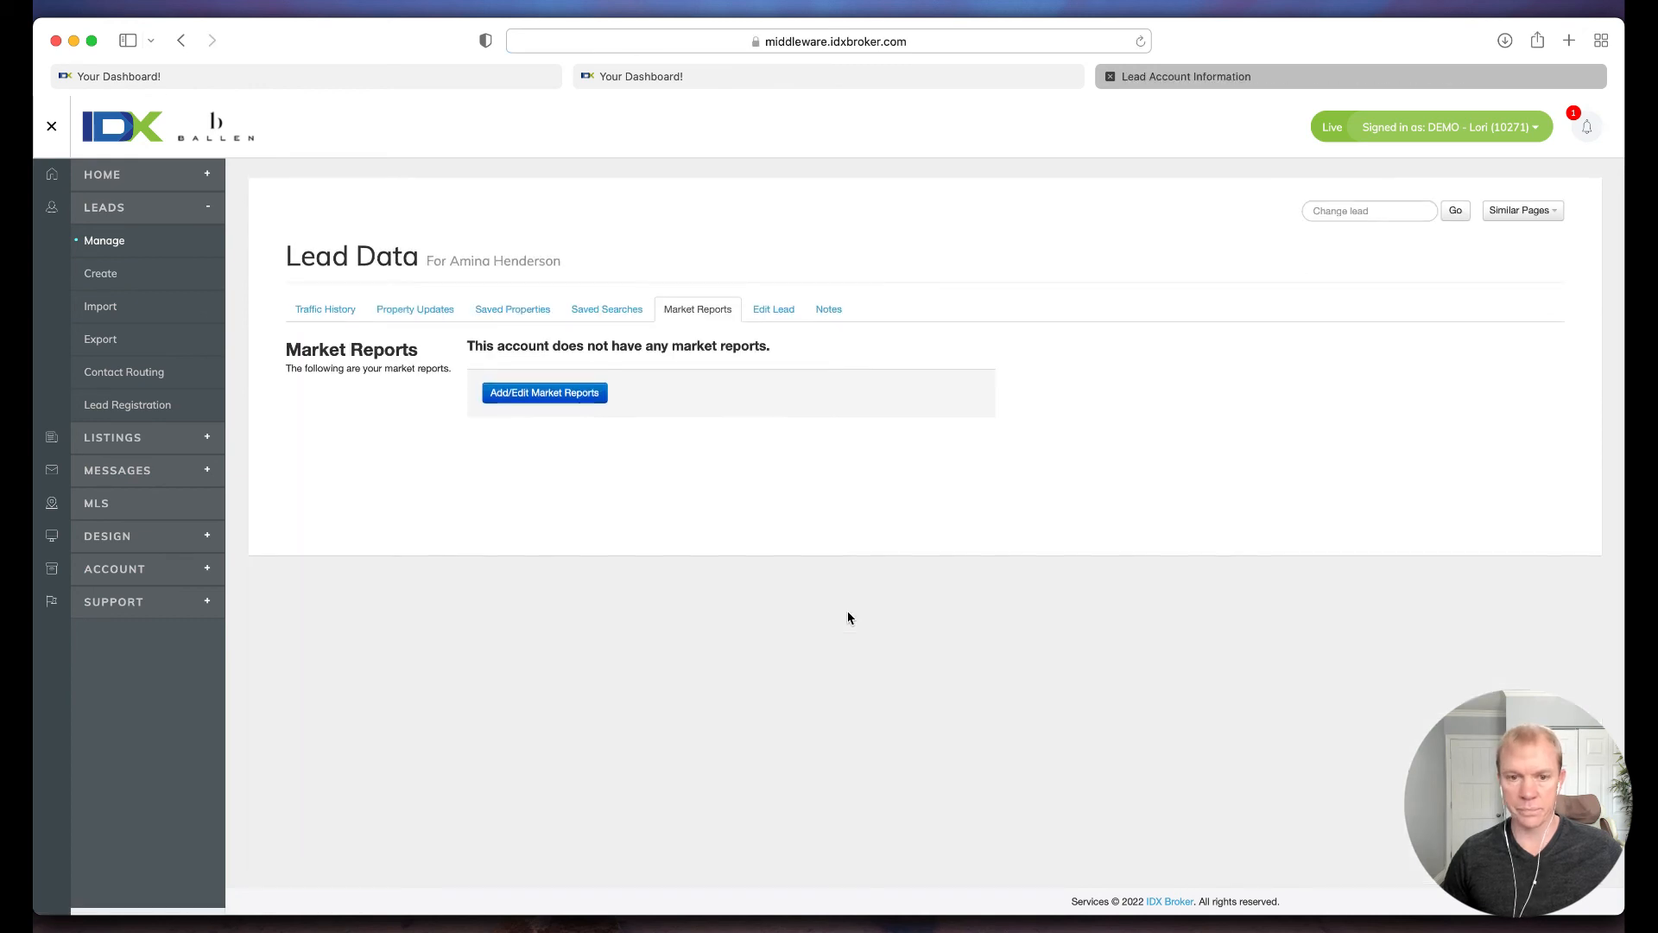
key("super+plus")
left_click(704, 455)
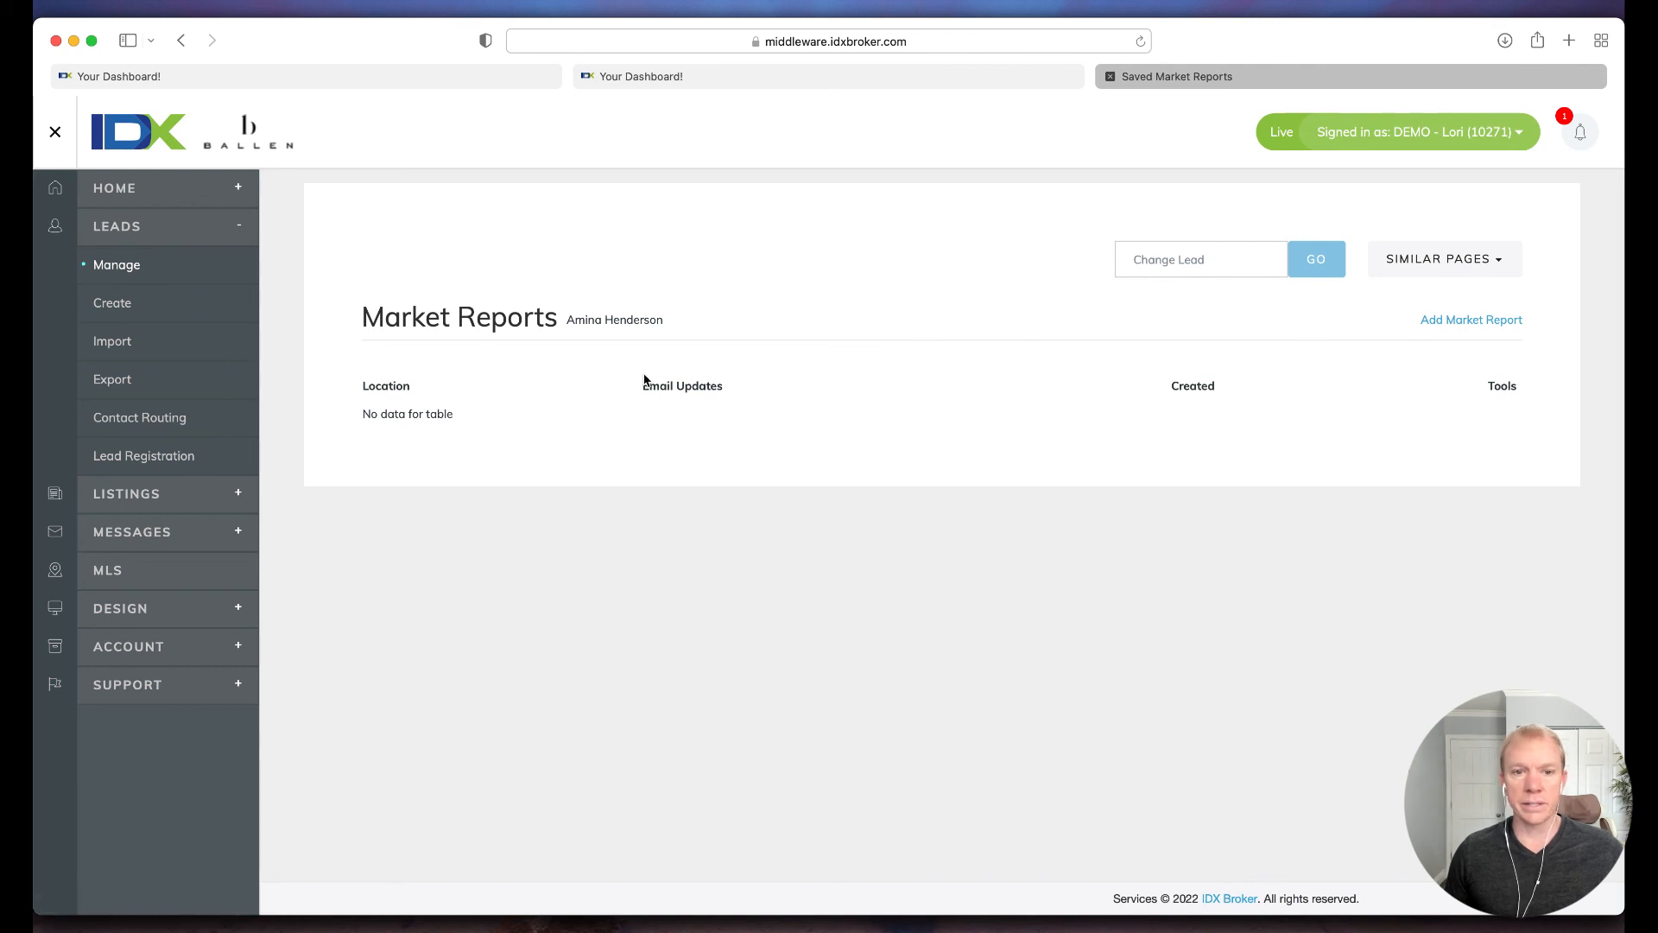
left_click(1445, 262)
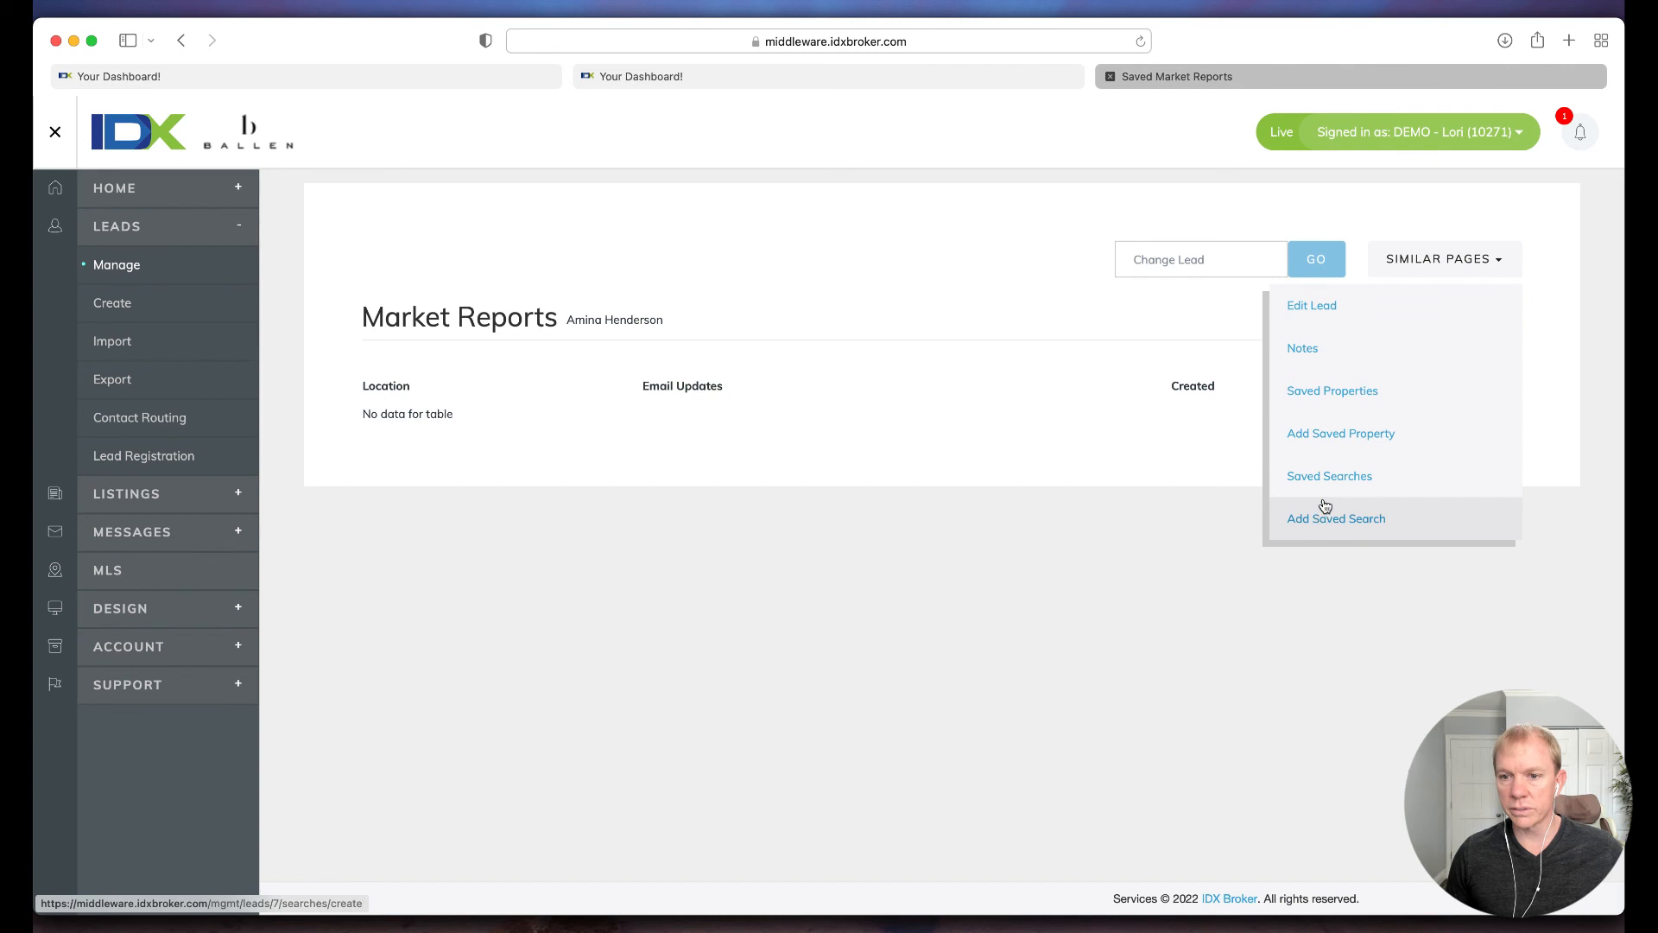
Step: Start adding a market report for the lead, choosing 32967 as the location and turning on email updates
left_click(704, 385)
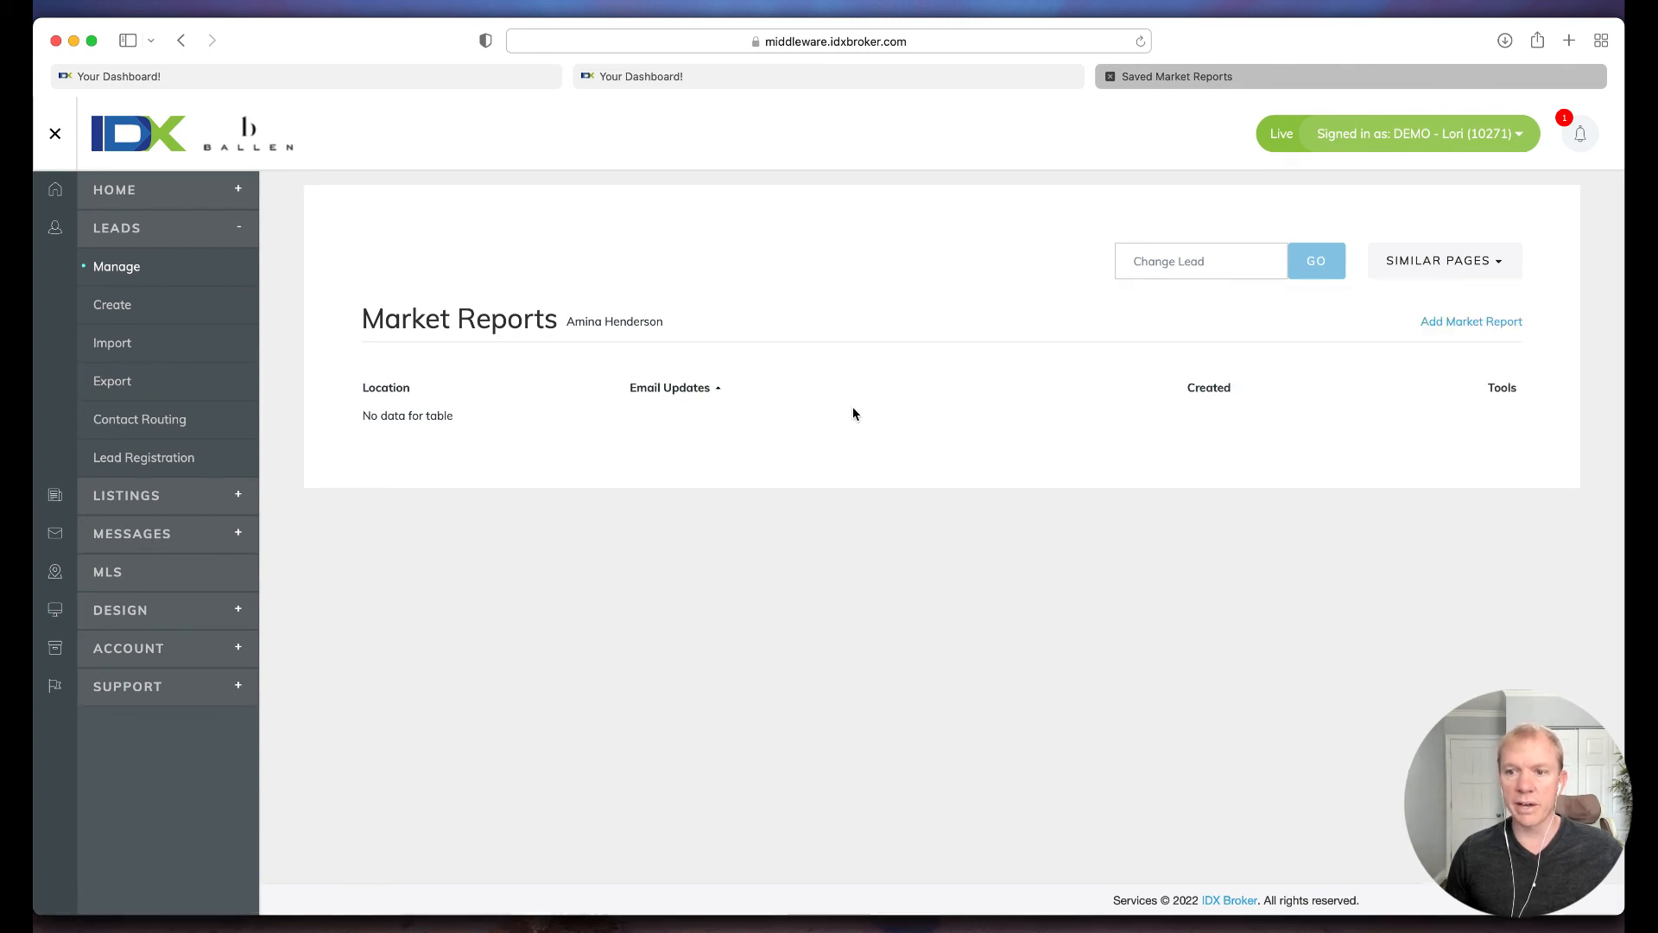
left_click(1516, 324)
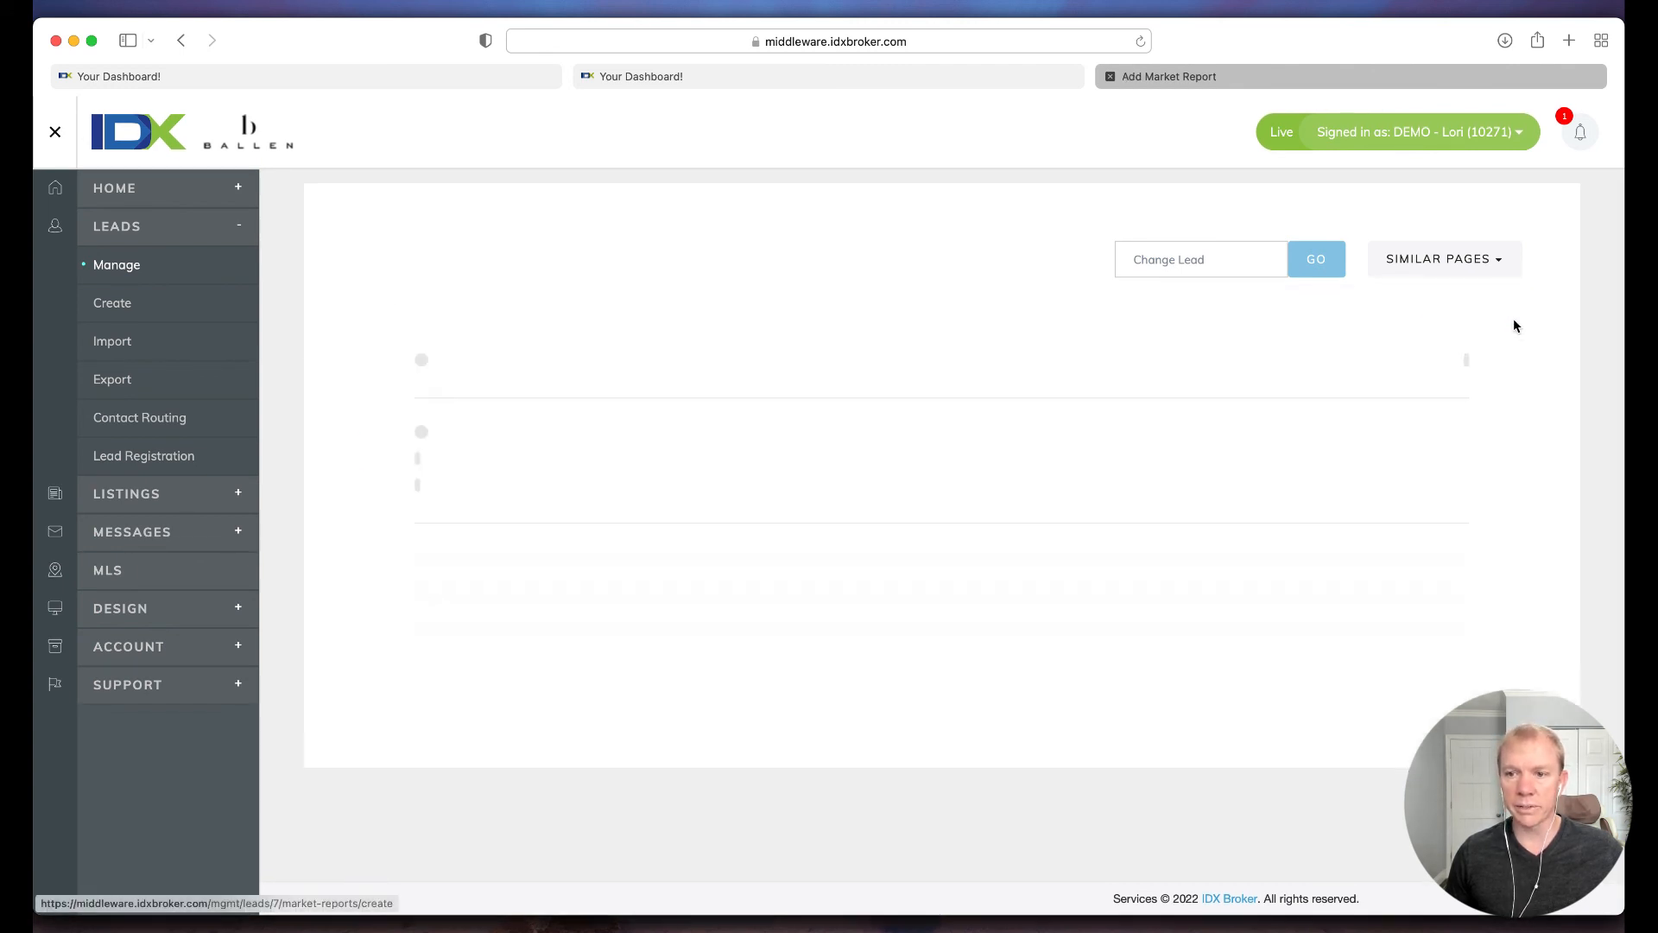
left_click(418, 384)
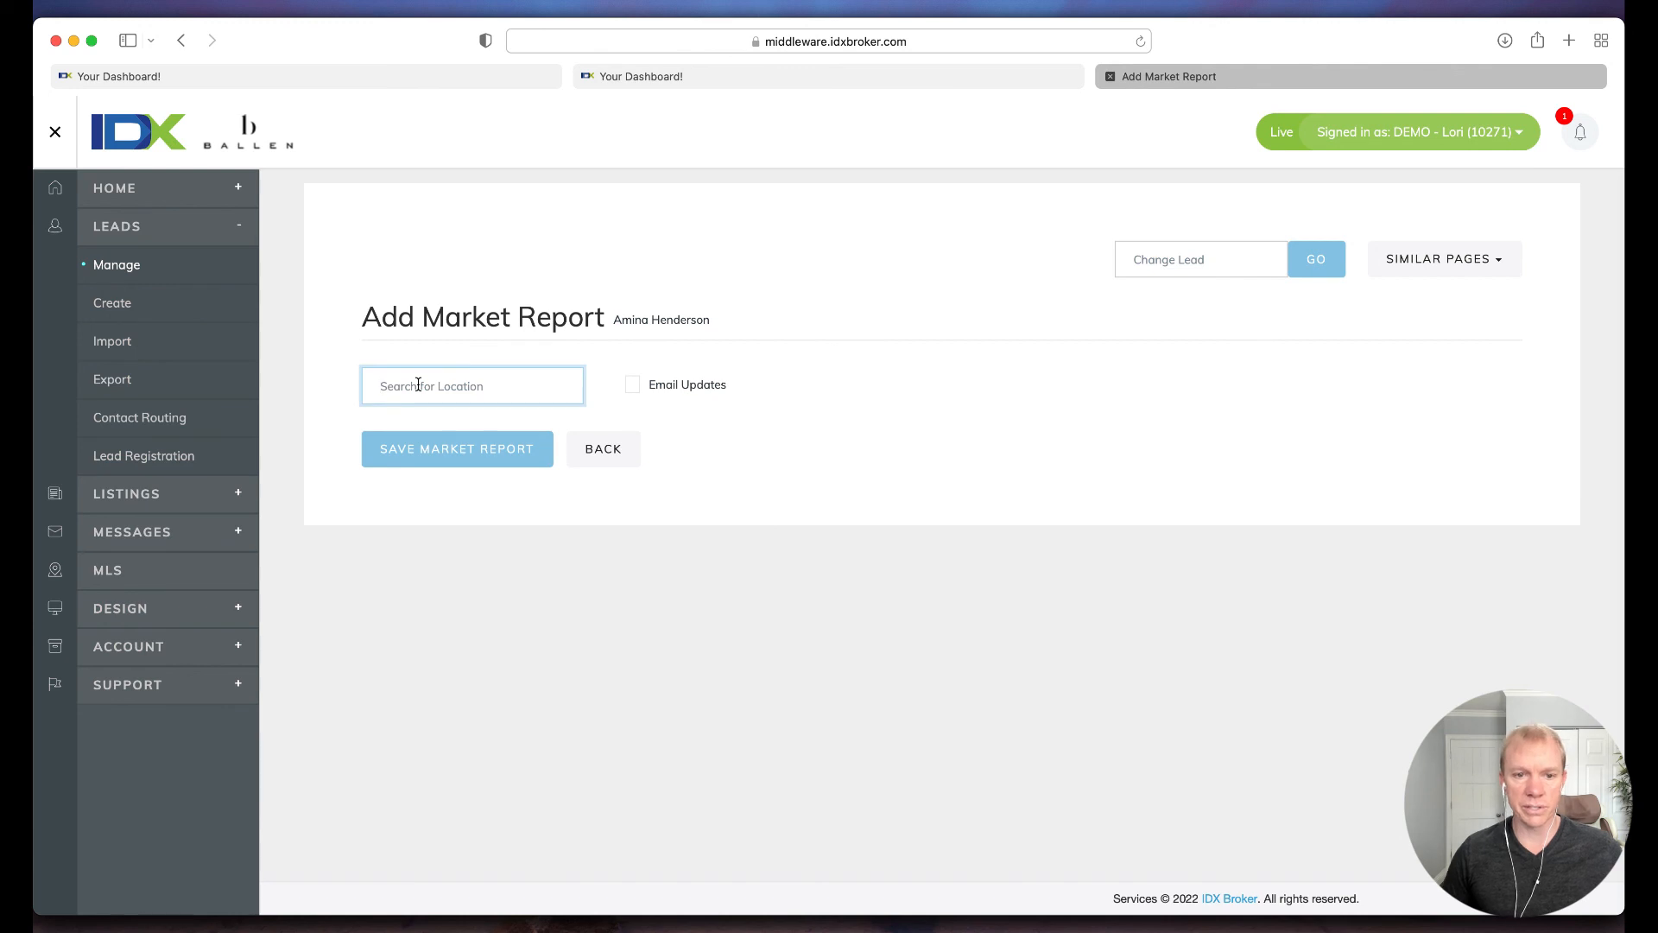
type("3")
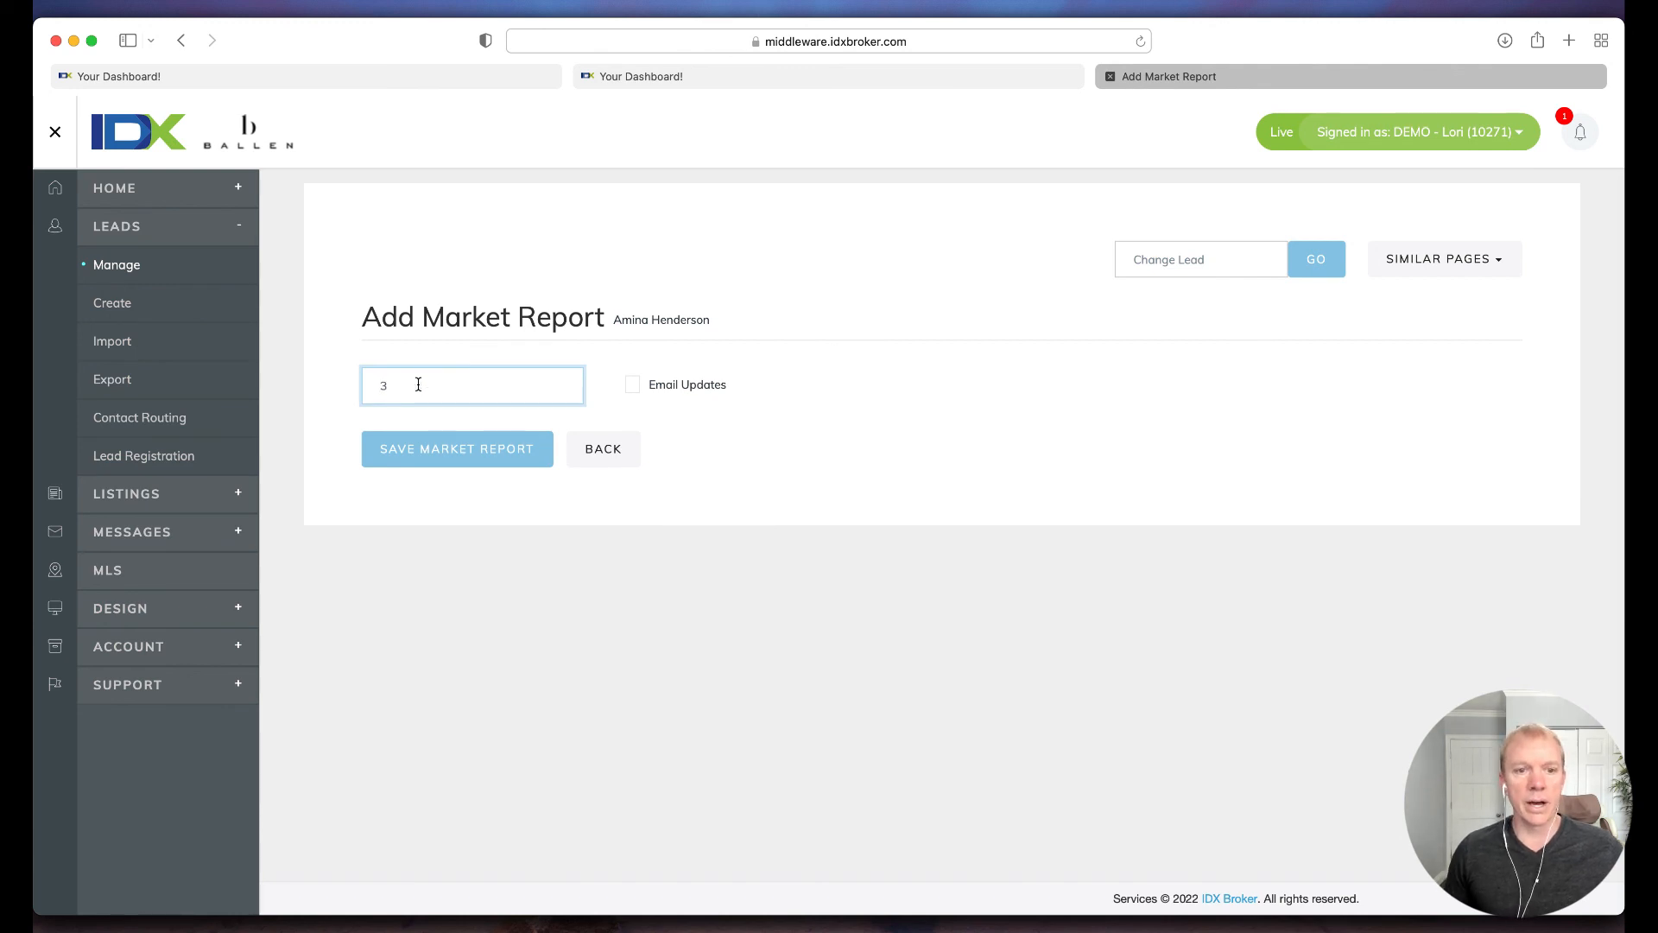
type("2")
left_click(413, 436)
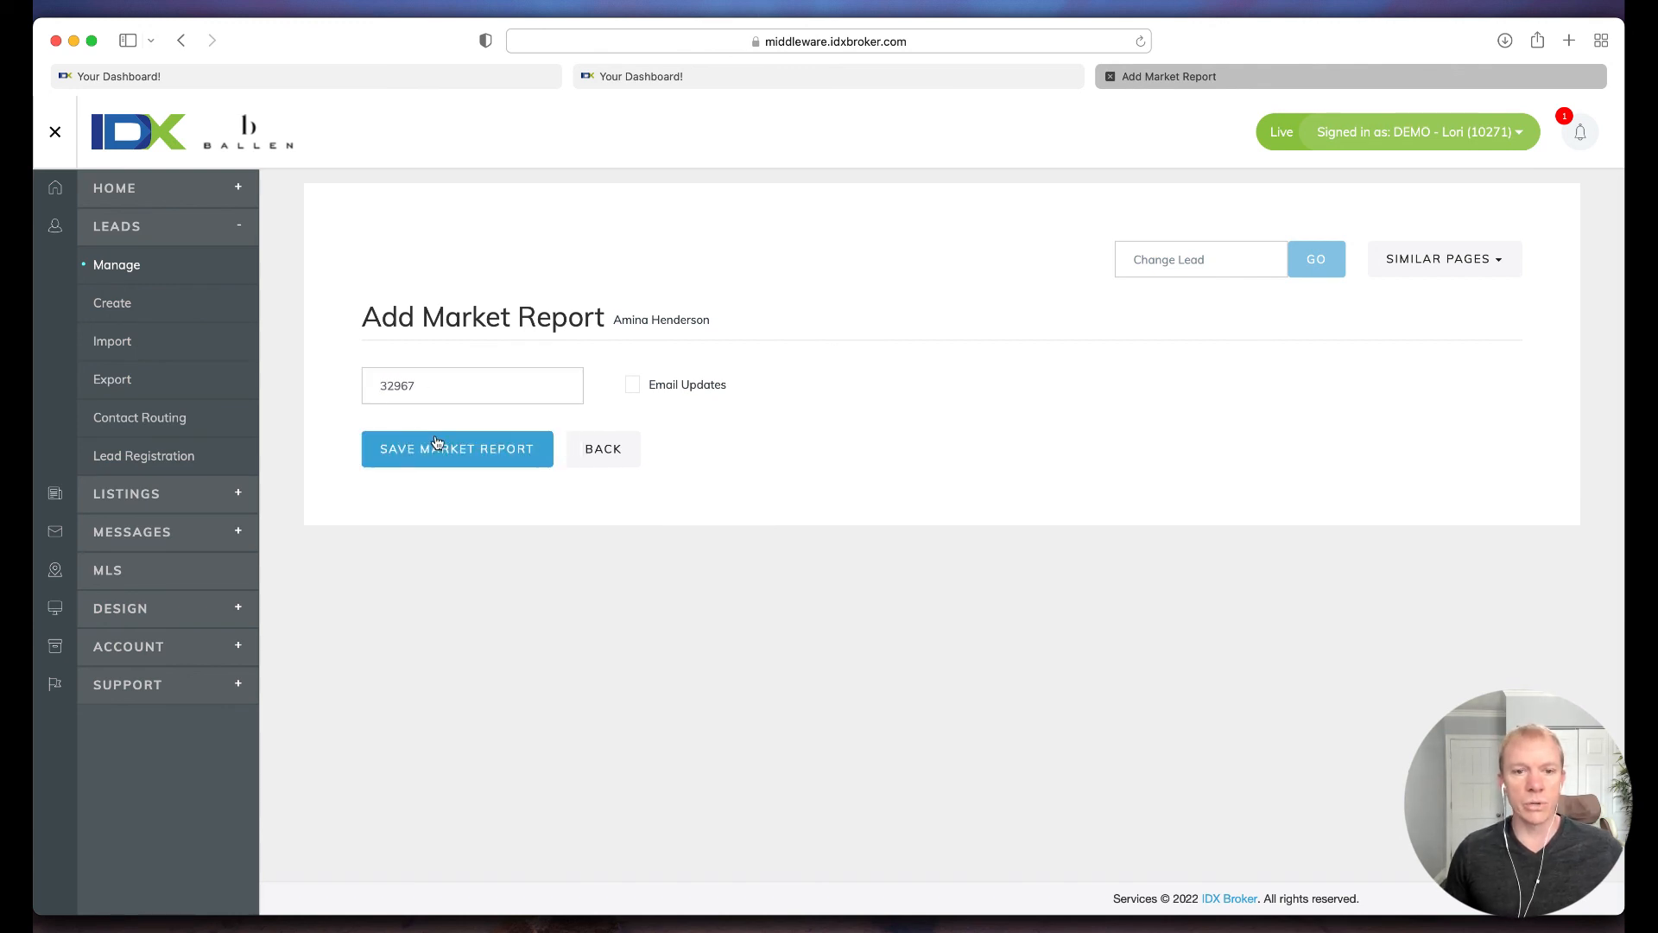
left_click(632, 390)
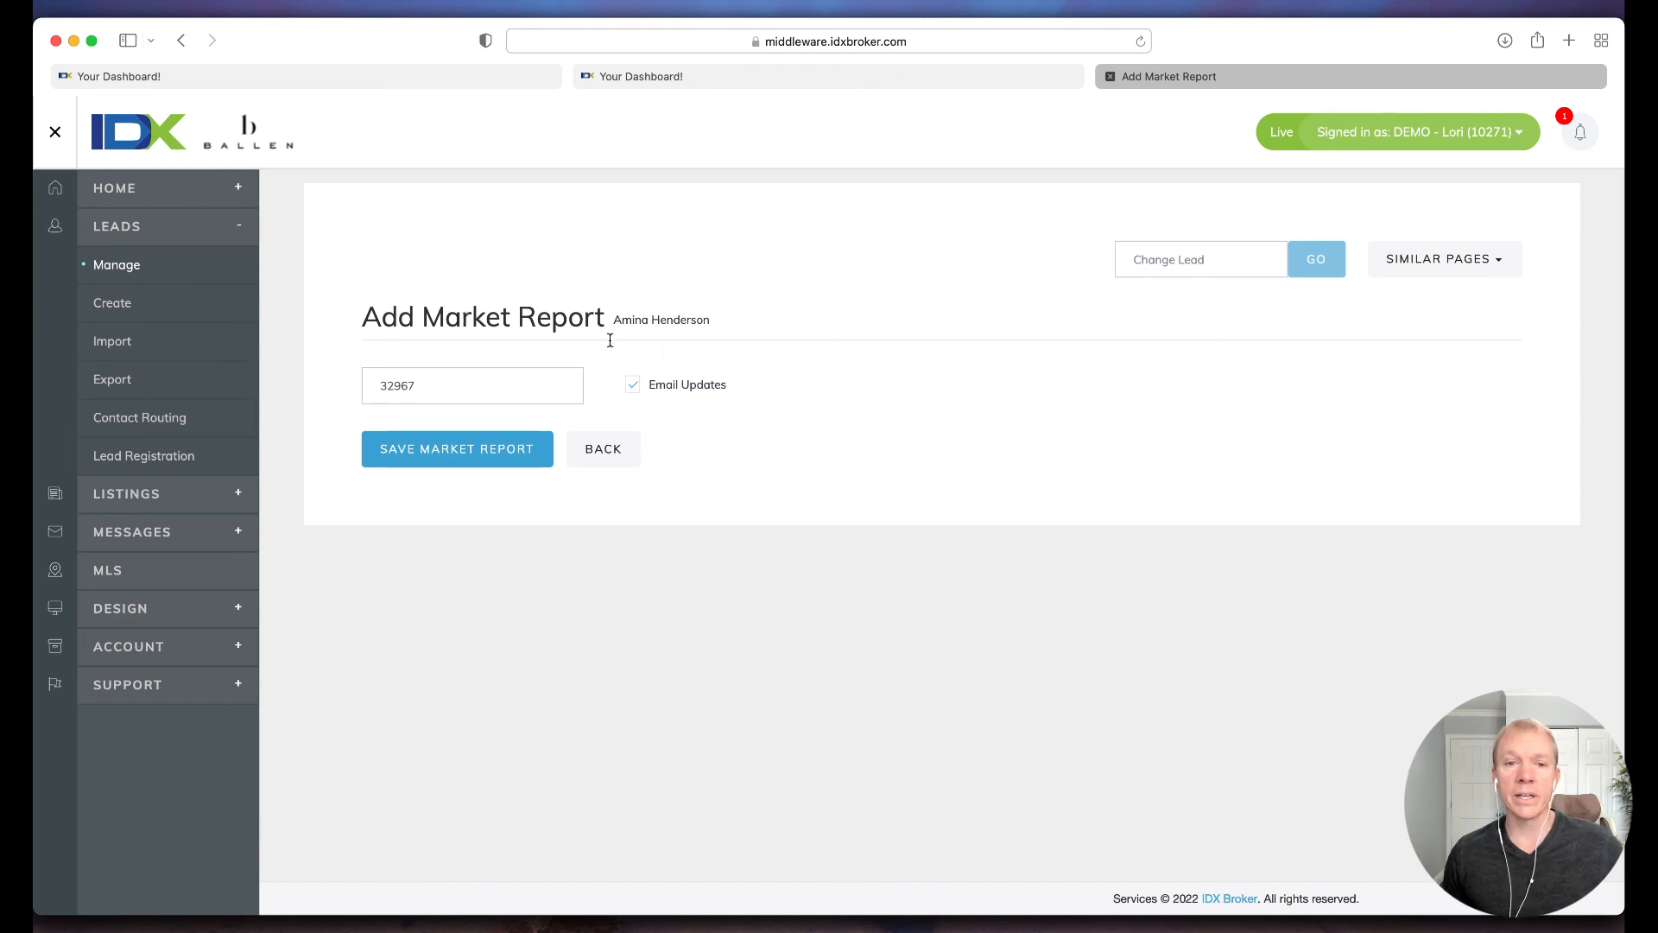
Step: Leave the market report form without saving and return to the account overview dashboard
left_click(110, 197)
left_click(122, 225)
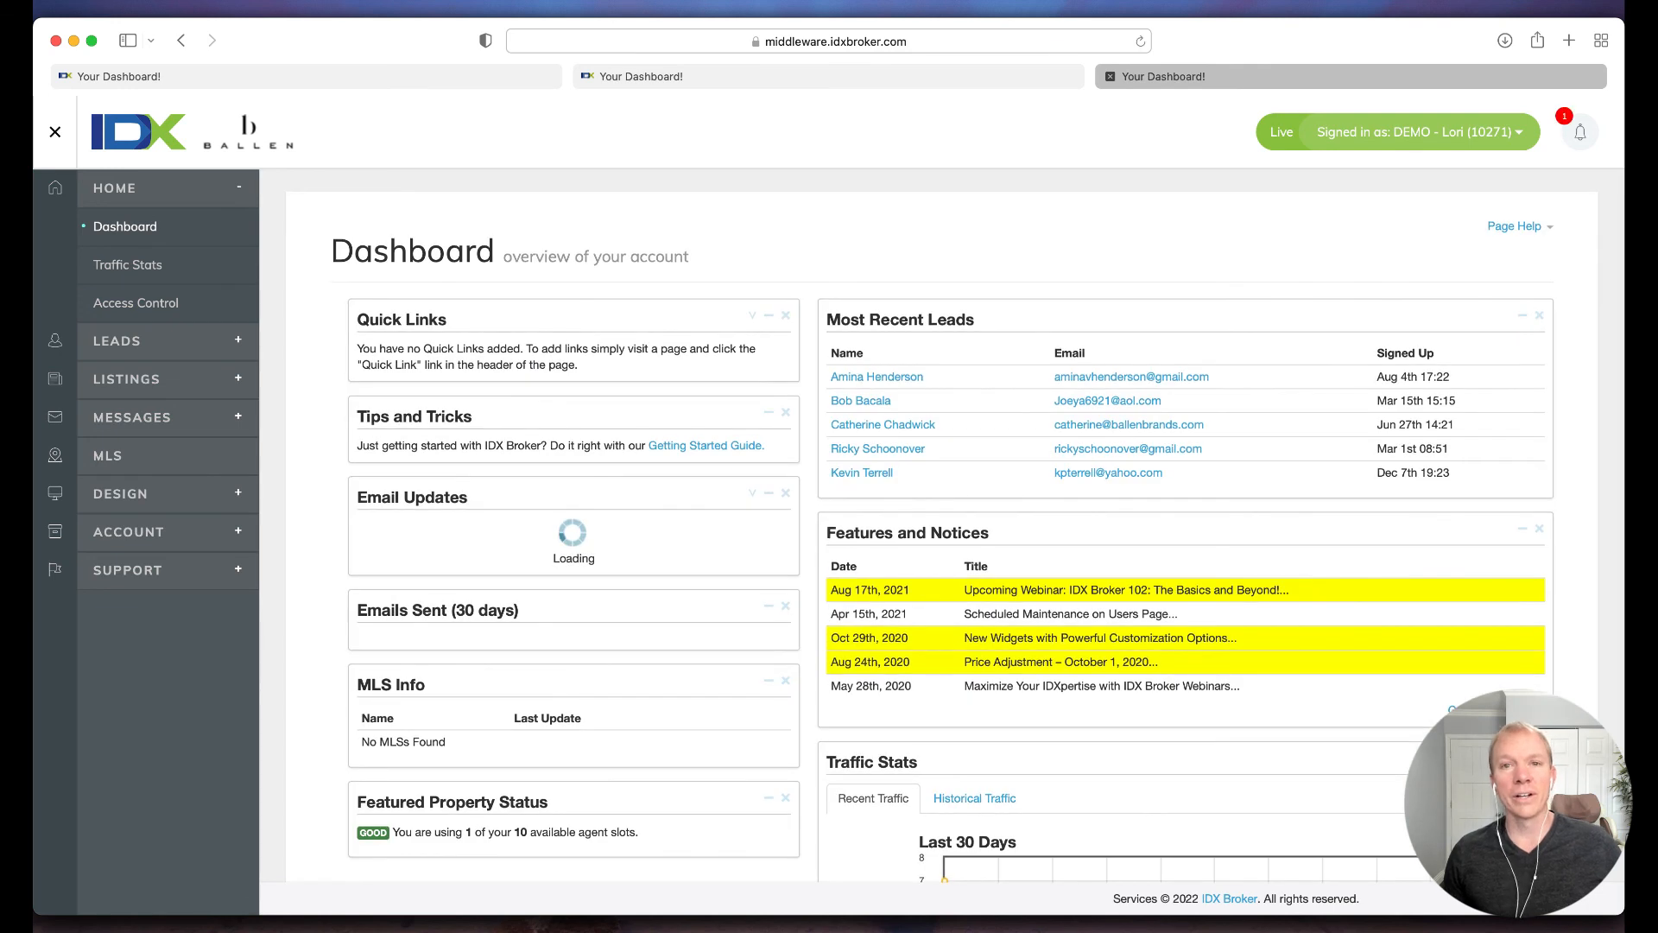